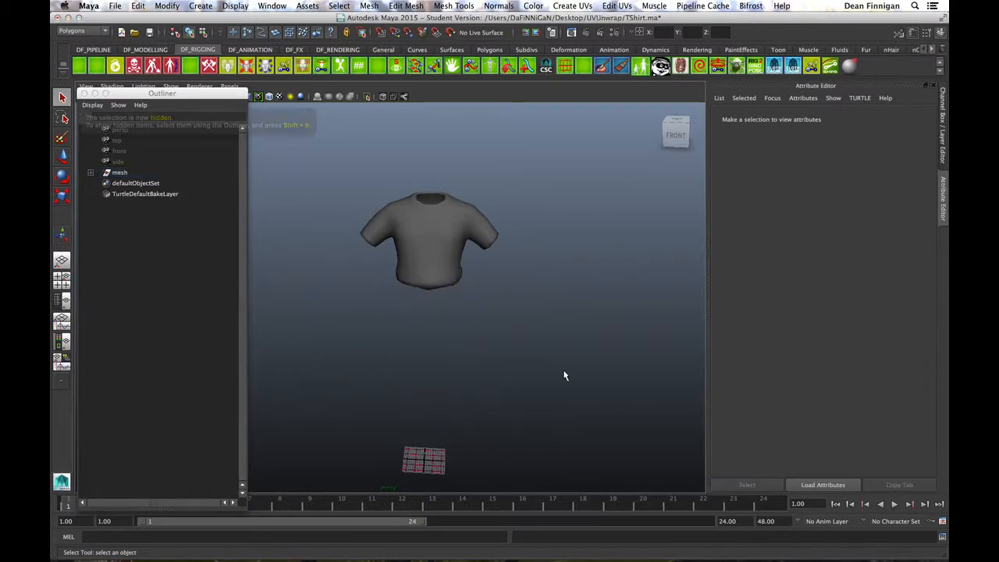
Select the T-shirt mesh, frame it in the perspective view and close the Outliner.
click(428, 260)
key(f)
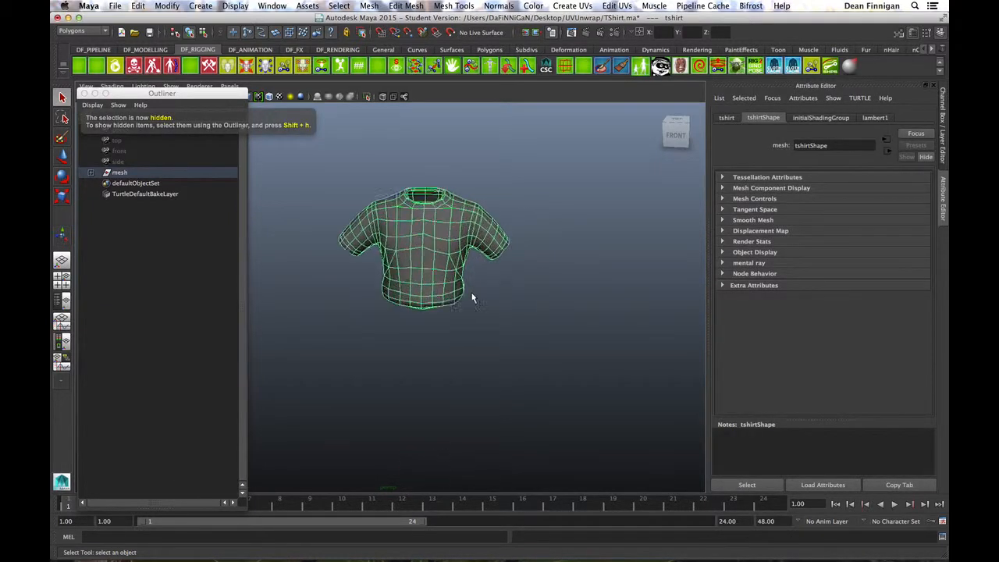
click(84, 92)
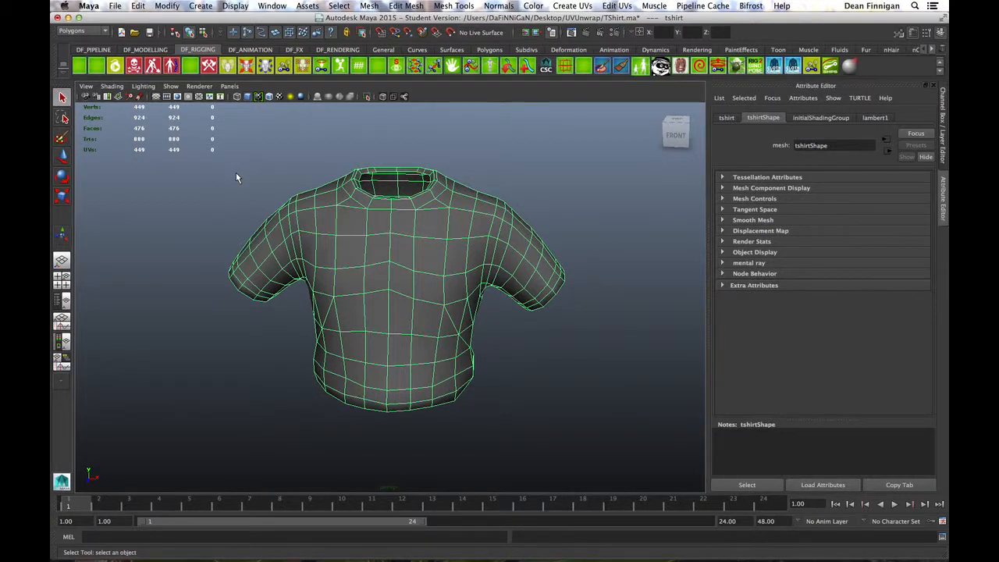
Open the UV Texture Editor, enlarge it with the shirt's UVs framed, show the Channel Box and place the editor clear of the model.
key(alt+u)
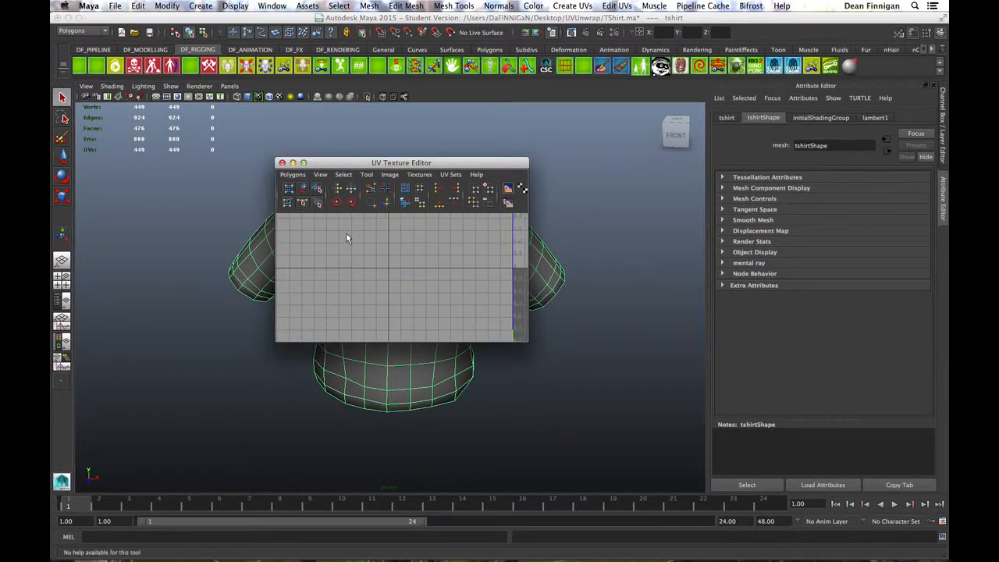
drag(529, 342, 672, 477)
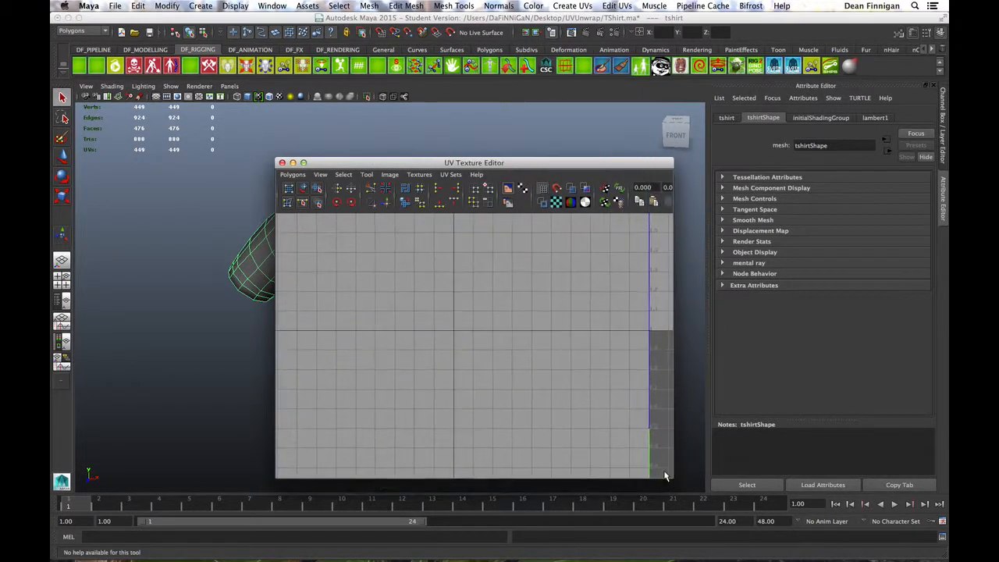
alt+right_drag(343, 331, 473, 339)
alt+middle_drag(473, 338, 282, 280)
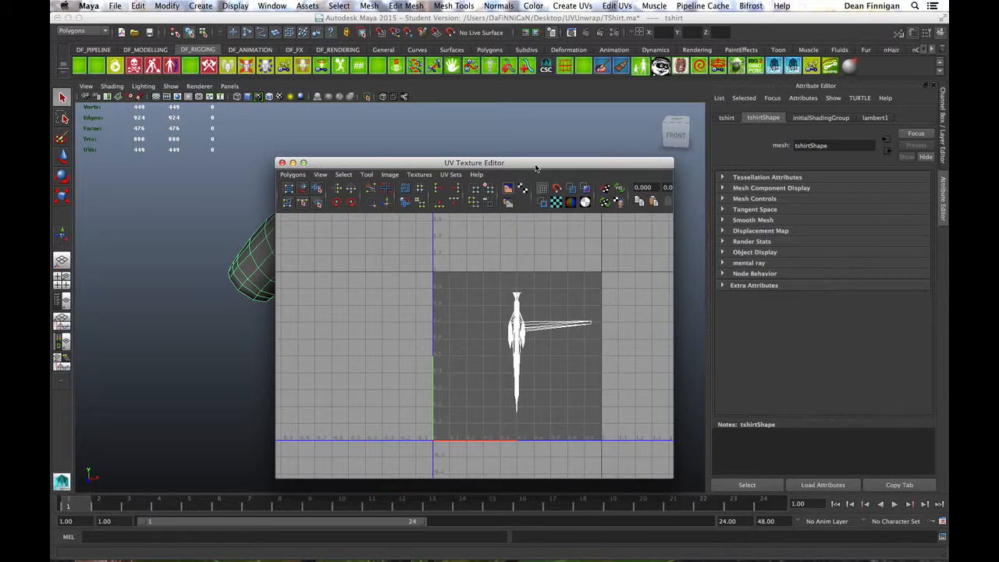
click(940, 92)
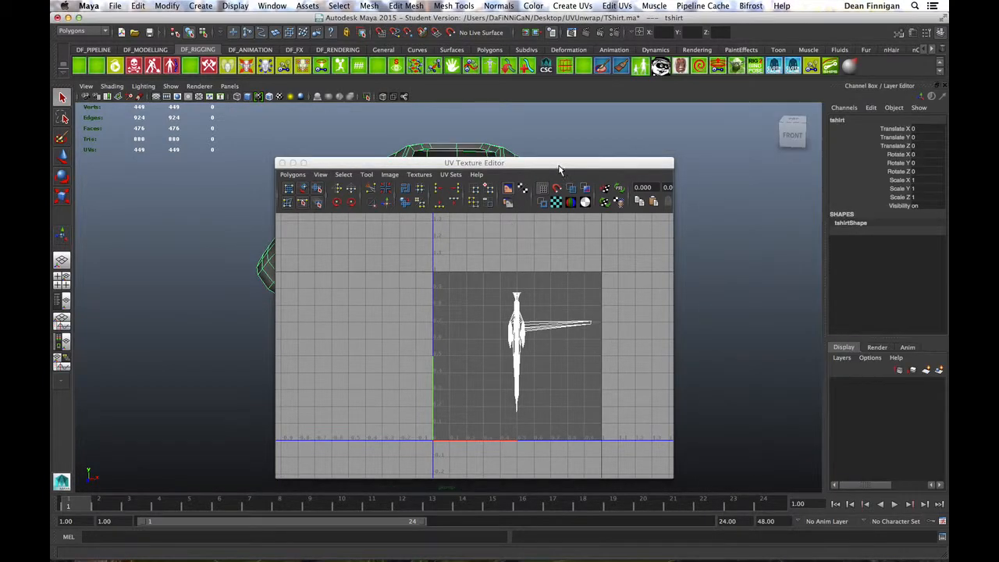
drag(564, 163, 820, 90)
Select the ring of triangular faces that closes the bottom opening of the T-shirt.
alt+drag(393, 279, 394, 258)
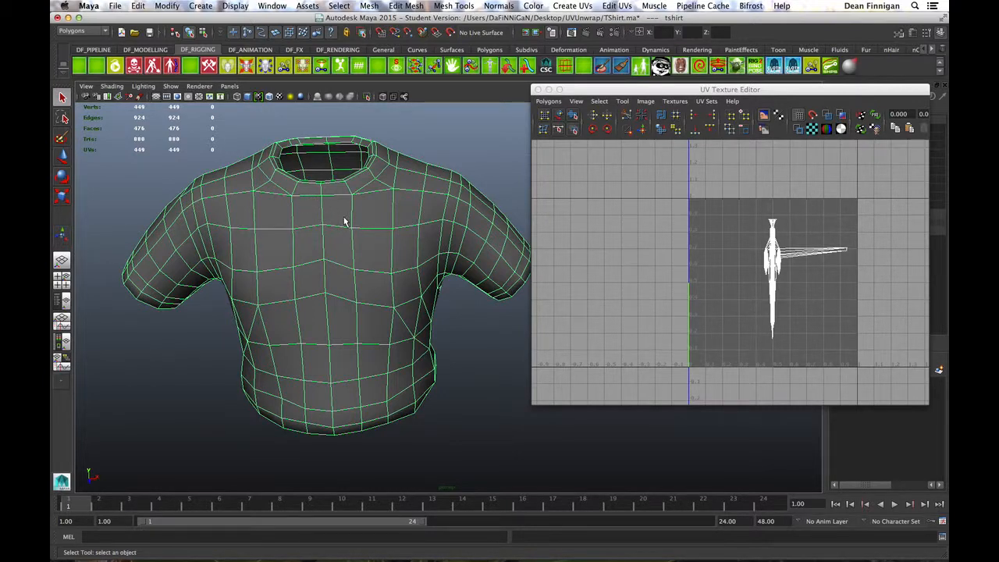
alt+drag(394, 322, 373, 372)
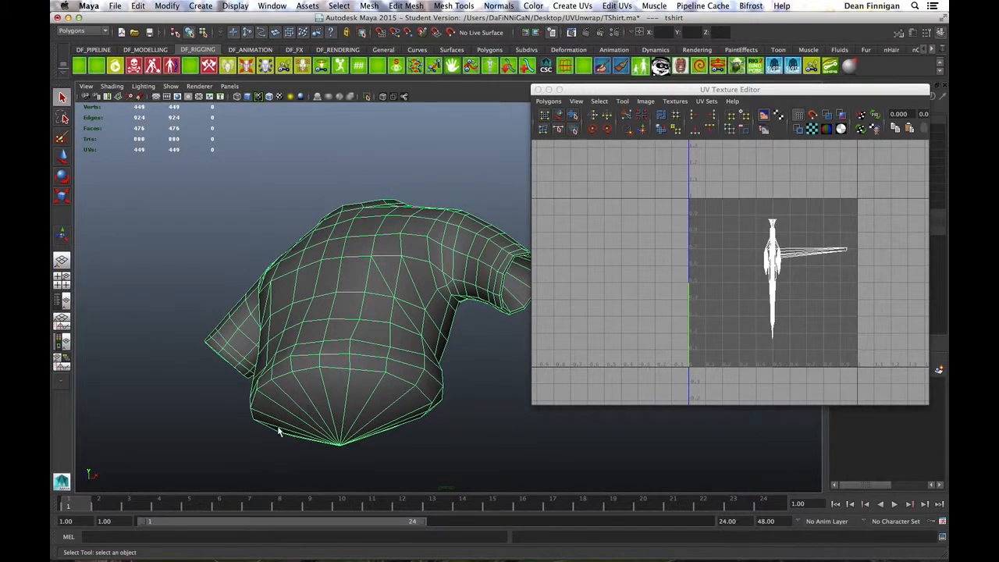
alt+drag(394, 331, 384, 262)
alt+middle_drag(383, 263, 383, 291)
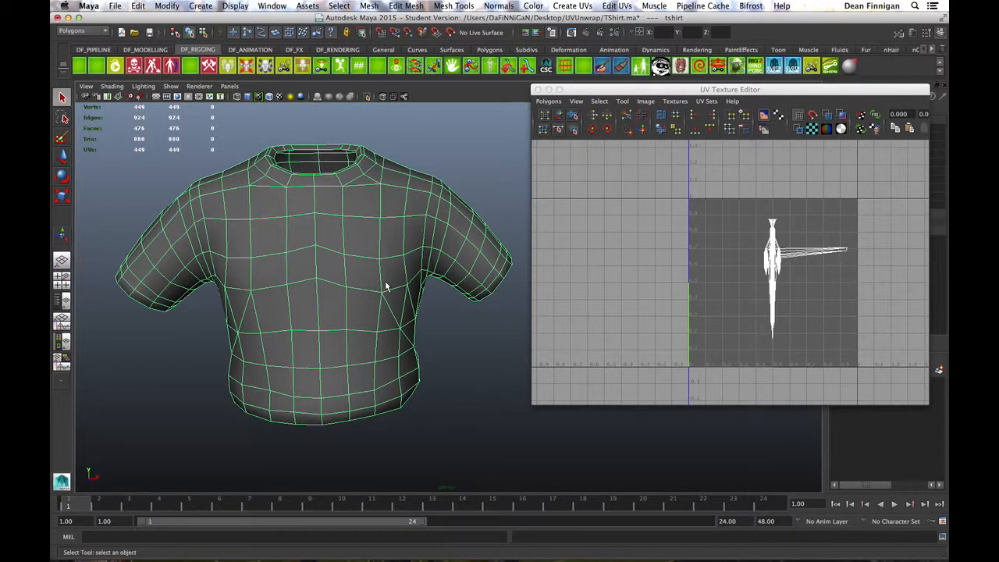
mouse_move(439, 290)
alt+mouse_down()
mouse_move(401, 283)
mouse_move(427, 295)
mouse_move(447, 288)
alt+mouse_up()
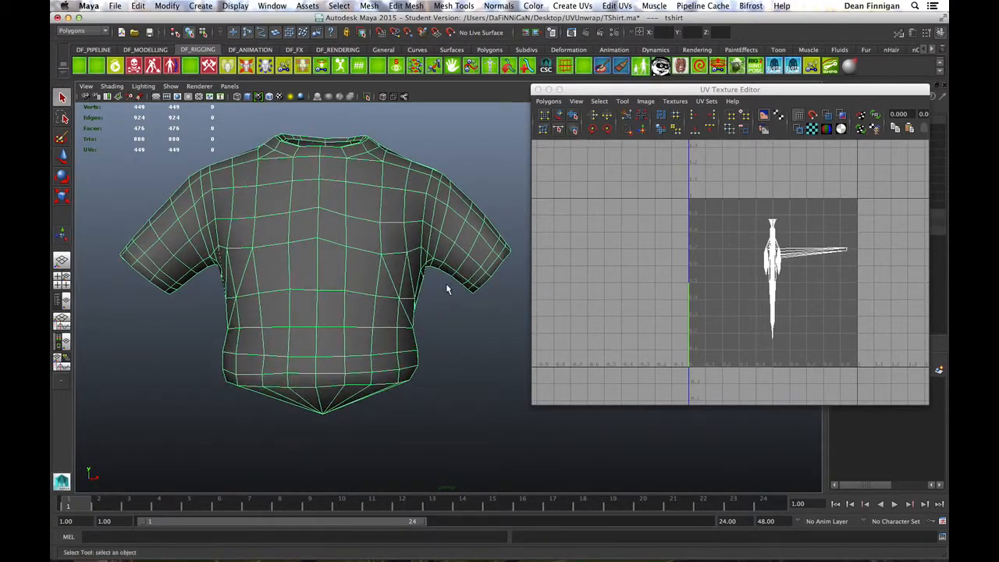
right_drag(366, 360, 379, 341)
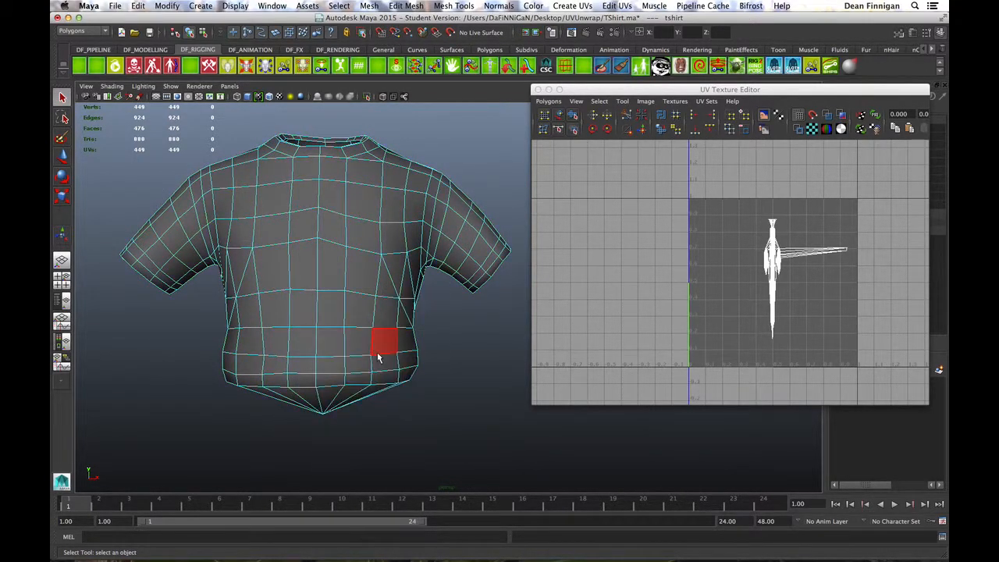
click(381, 442)
drag(380, 441, 263, 406)
mouse_move(439, 367)
alt+mouse_down()
mouse_move(418, 305)
mouse_move(457, 290)
mouse_move(466, 302)
mouse_move(433, 386)
mouse_move(430, 377)
alt+mouse_up()
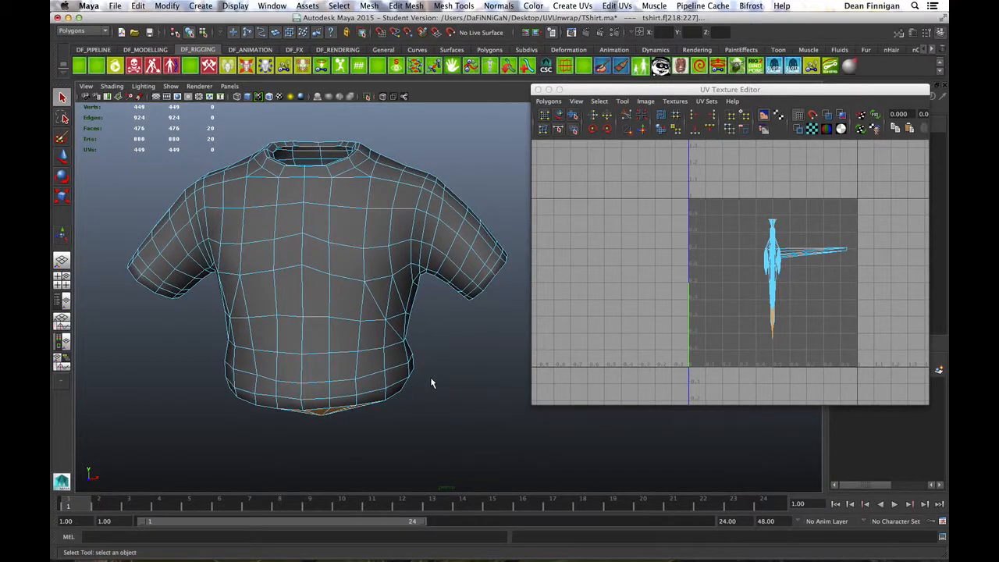
Apply a planar mapping to the selected bottom faces, projected from the Y axis and fitted to the bounding box.
click(576, 7)
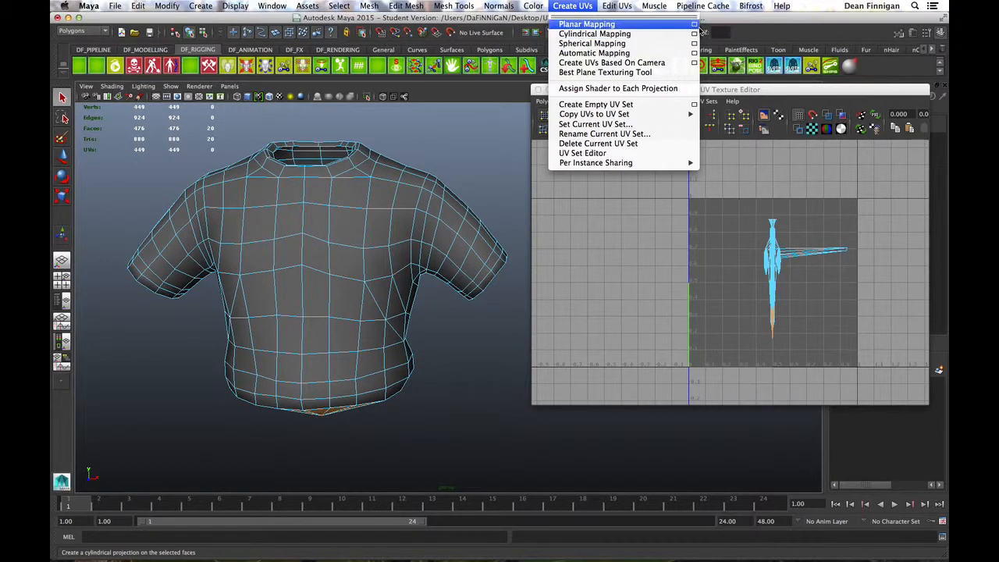
click(694, 24)
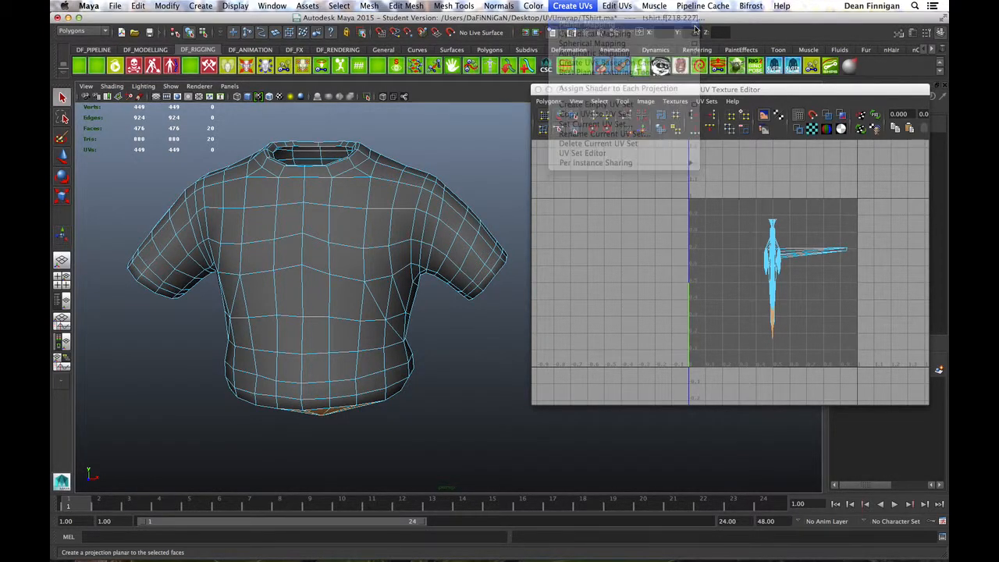
drag(568, 196, 789, 49)
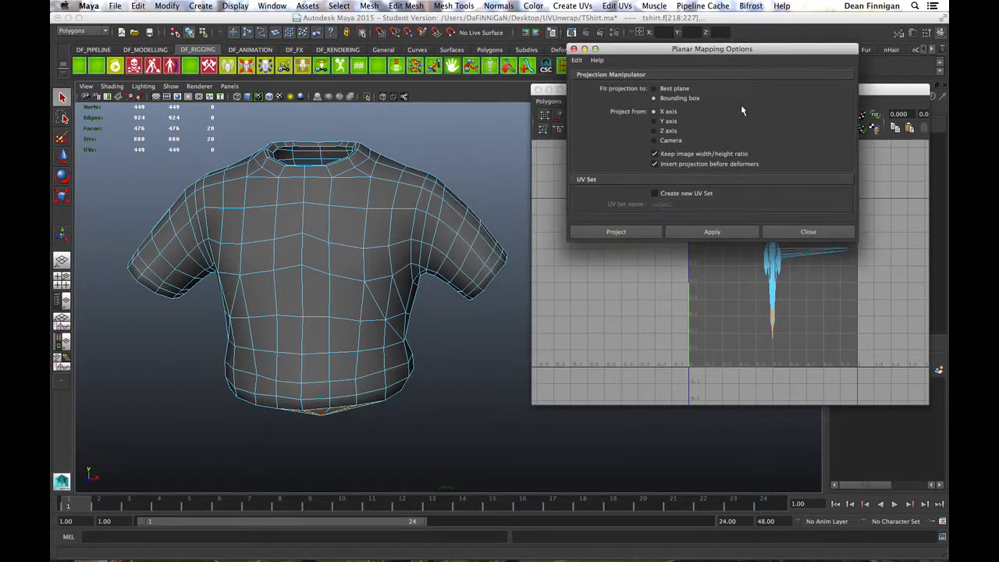
alt+drag(419, 356, 379, 356)
alt+middle_drag(379, 356, 428, 304)
alt+drag(429, 304, 445, 279)
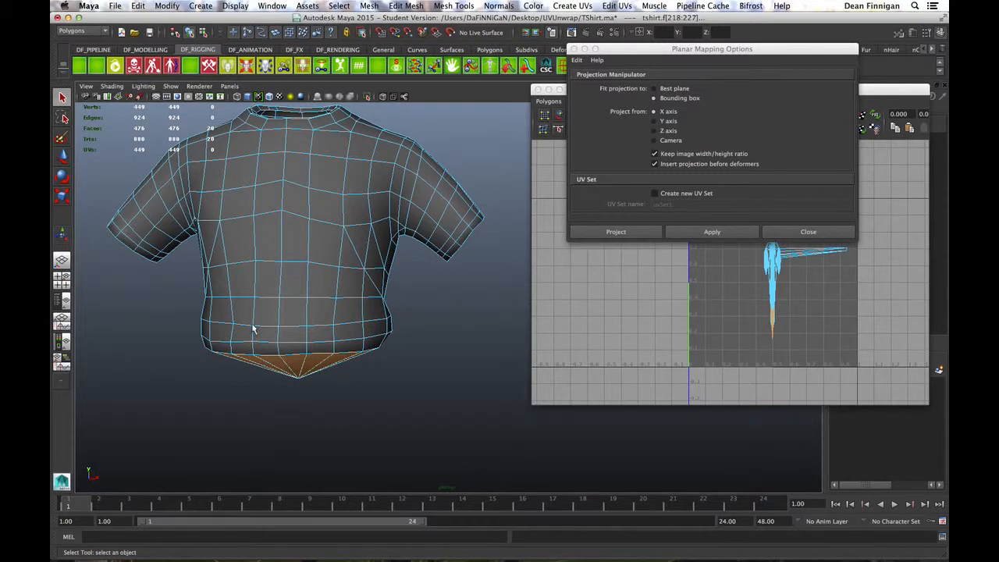
click(655, 121)
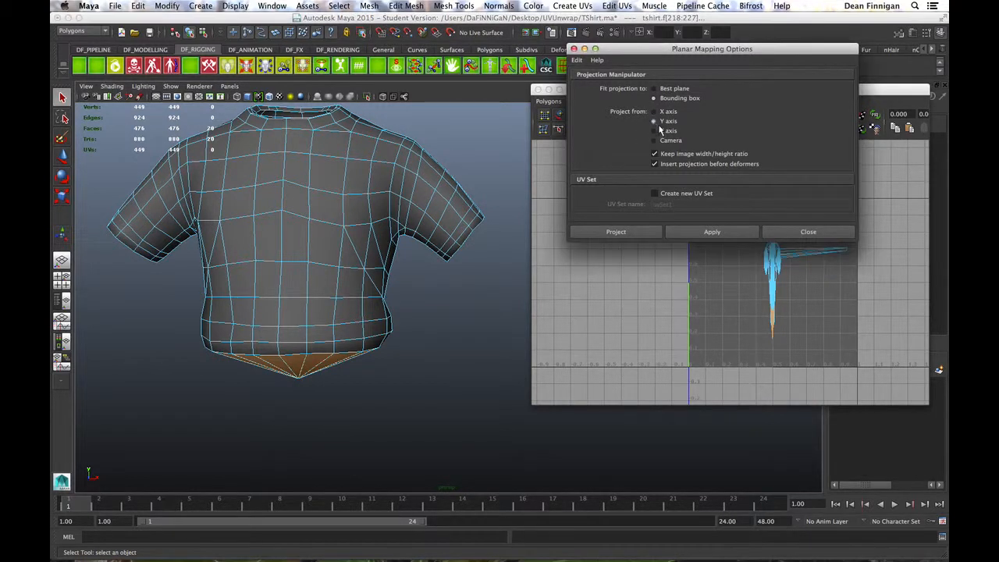
click(713, 233)
click(808, 232)
Move the bottom cap's UV shell up and left, outside the 0–1 UV square, and deselect it.
scroll(702, 274, down, 3)
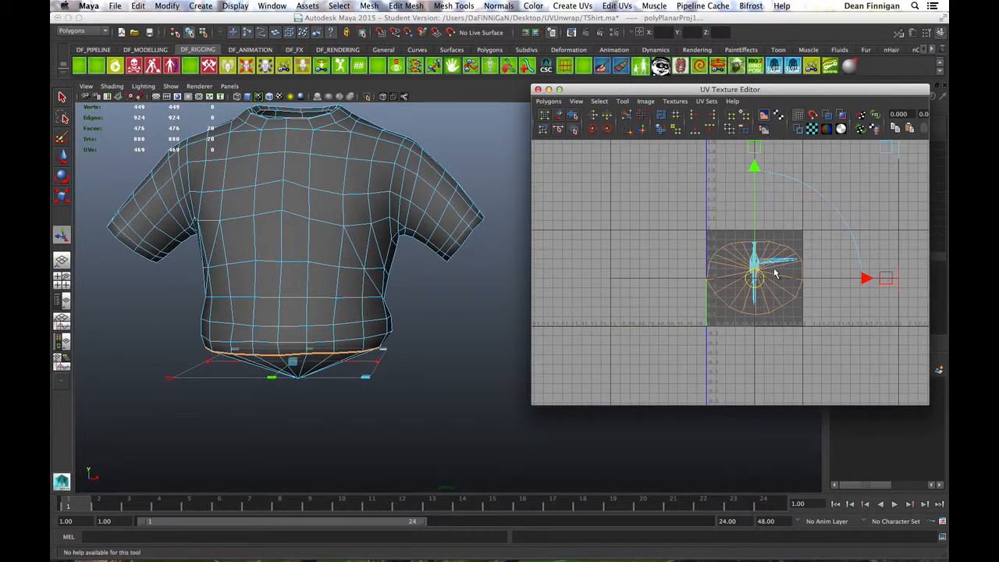
drag(753, 275, 599, 179)
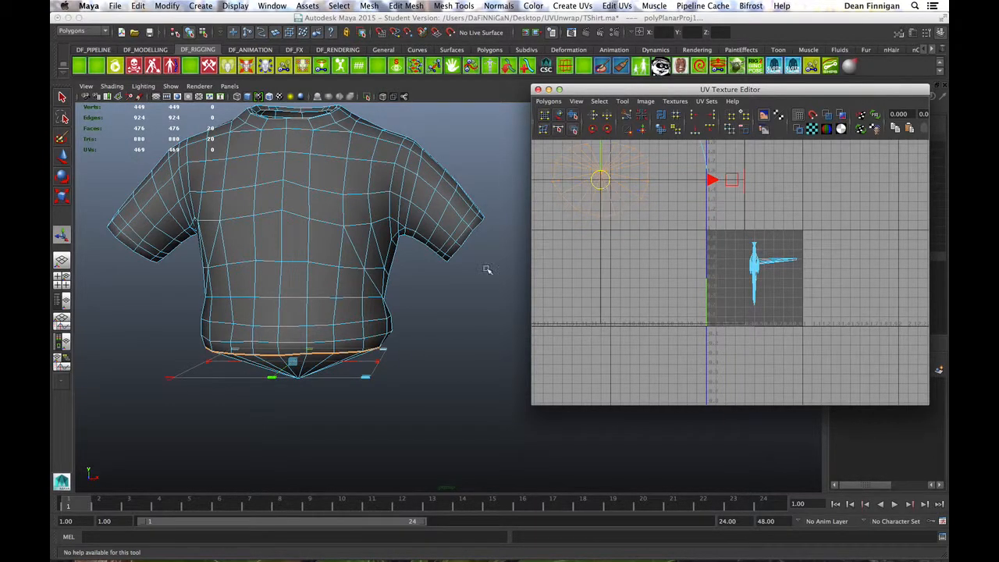
alt+drag(435, 357, 452, 312)
click(452, 314)
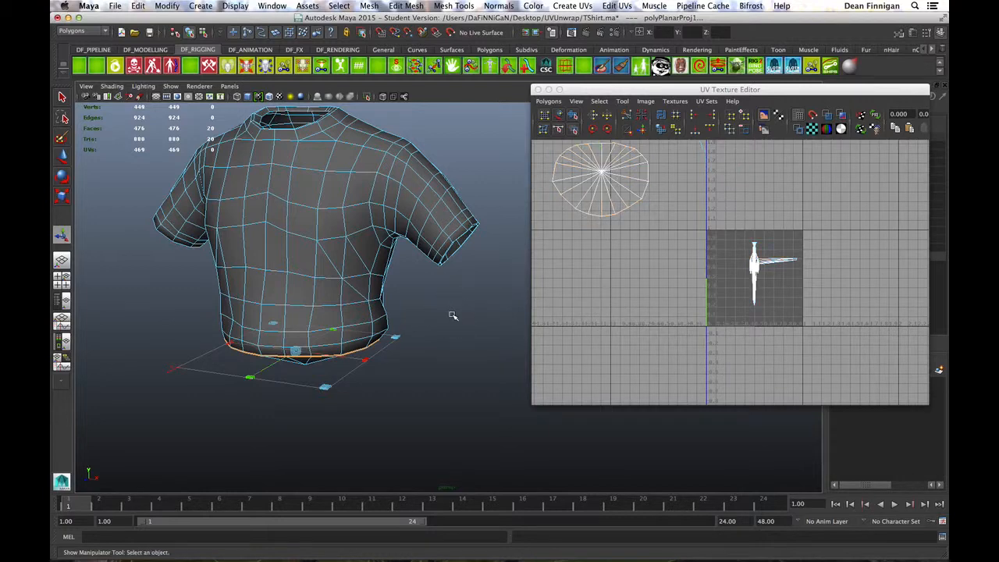
Select all faces that close one sleeve opening, both the outer ring and the inner triangles.
alt+right_drag(471, 290, 461, 346)
alt+drag(461, 345, 445, 272)
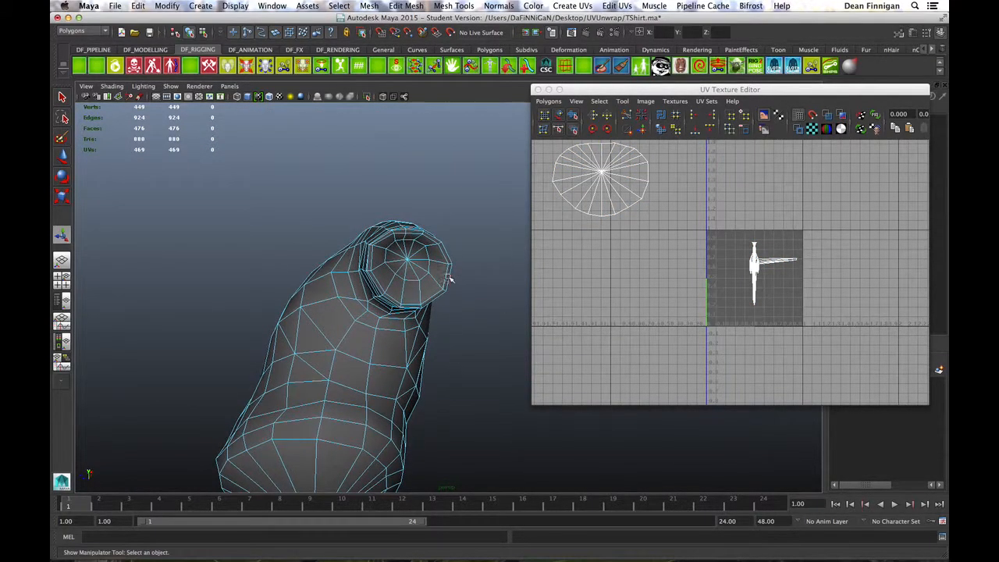
double_click(429, 286)
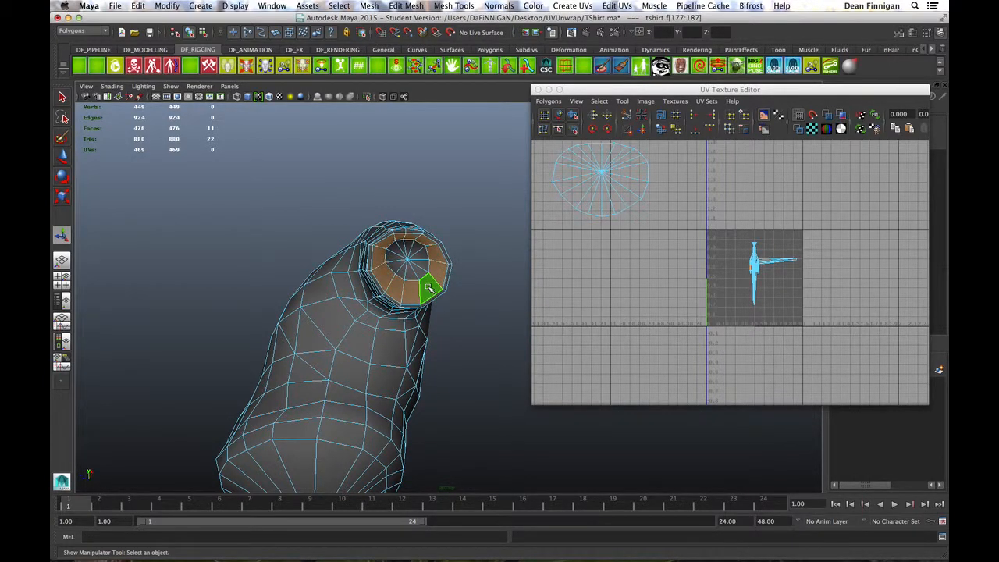
alt+drag(428, 287, 427, 260)
shift+click(414, 255)
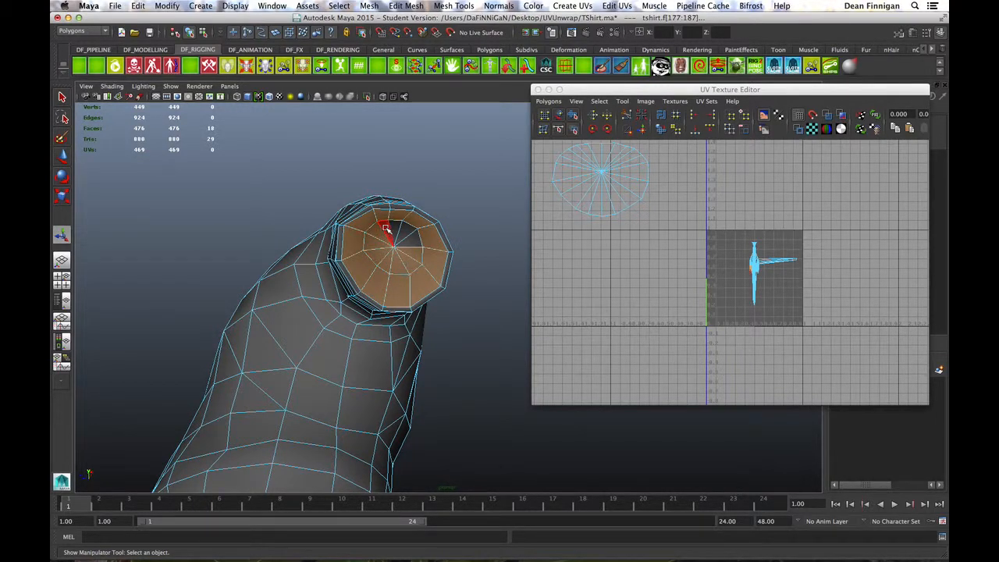
shift+click(415, 242)
Face the sleeve opening squarely and apply a planar mapping to its selected faces, projected from the Camera.
alt+drag(460, 322, 486, 377)
alt+right_drag(471, 372, 355, 354)
alt+drag(355, 354, 410, 289)
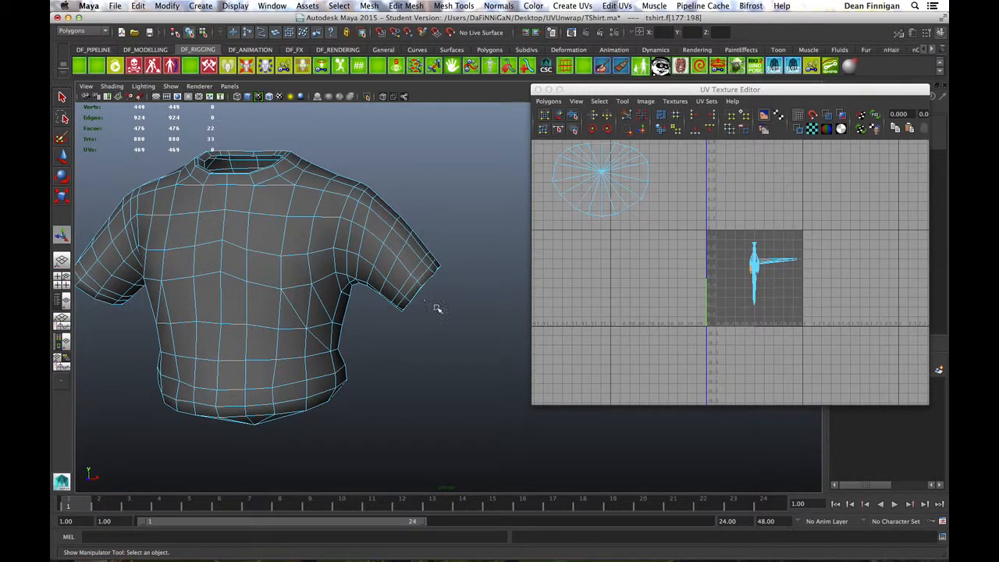
alt+drag(462, 309, 372, 263)
alt+right_drag(373, 265, 595, 333)
alt+drag(437, 326, 436, 326)
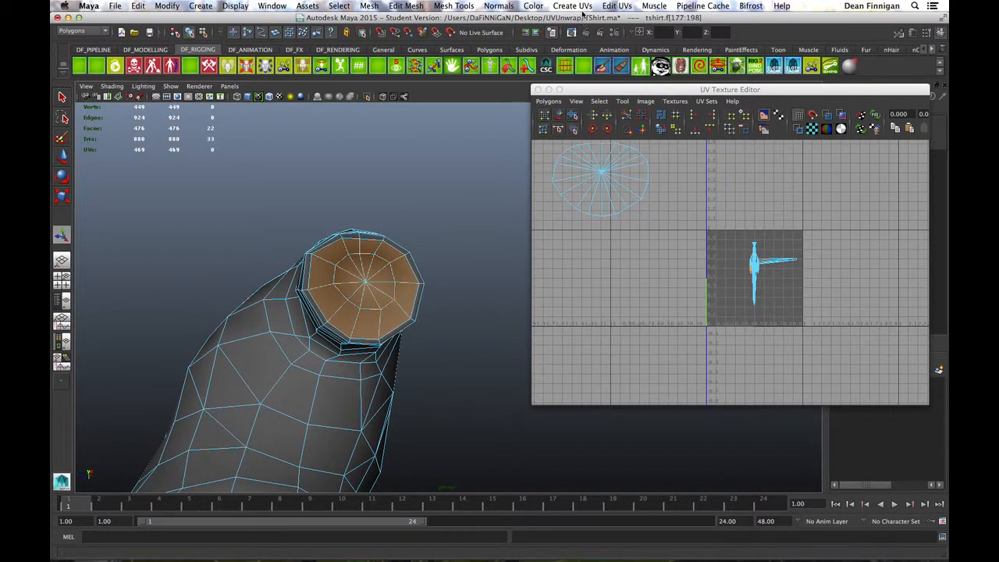
click(580, 8)
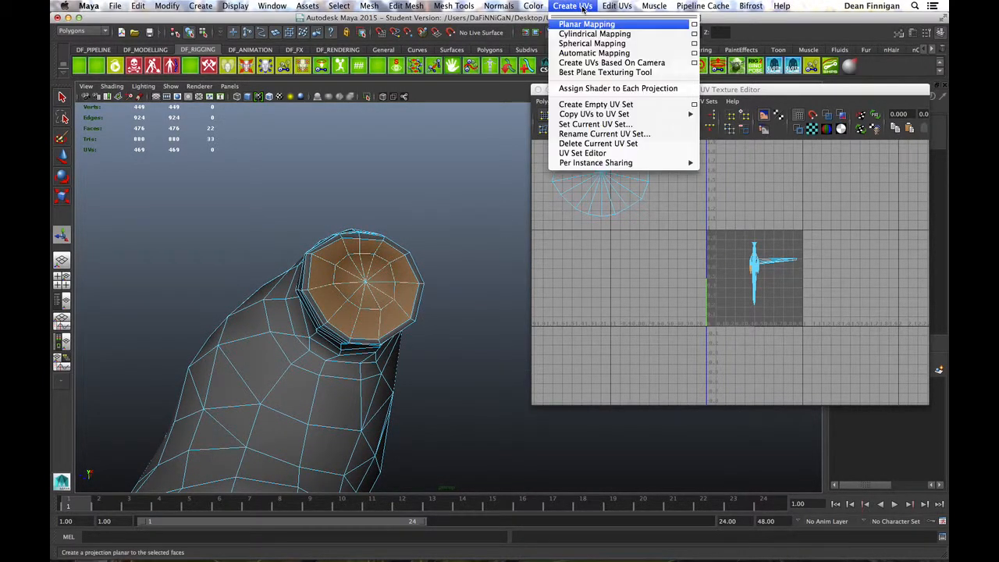
click(695, 26)
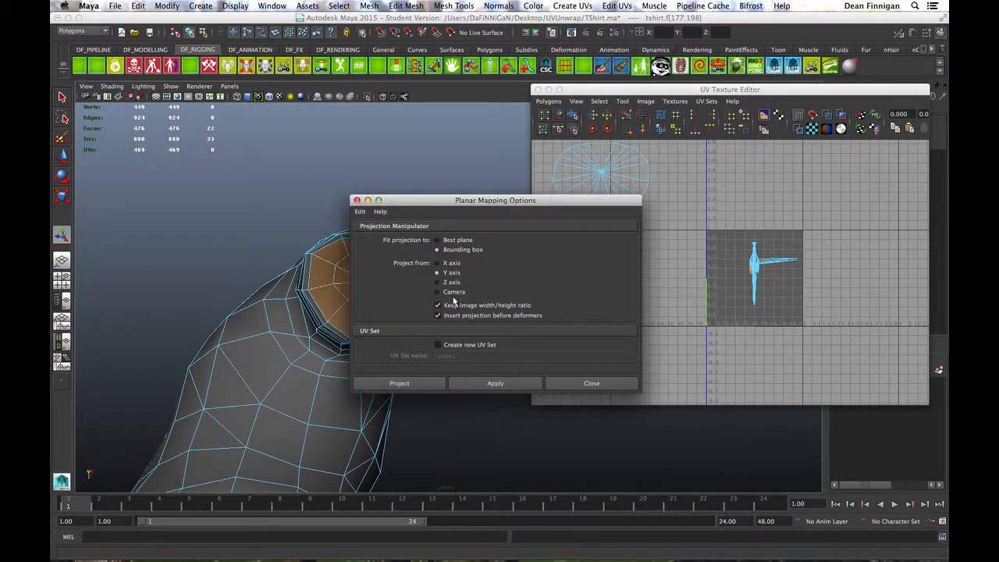
click(492, 382)
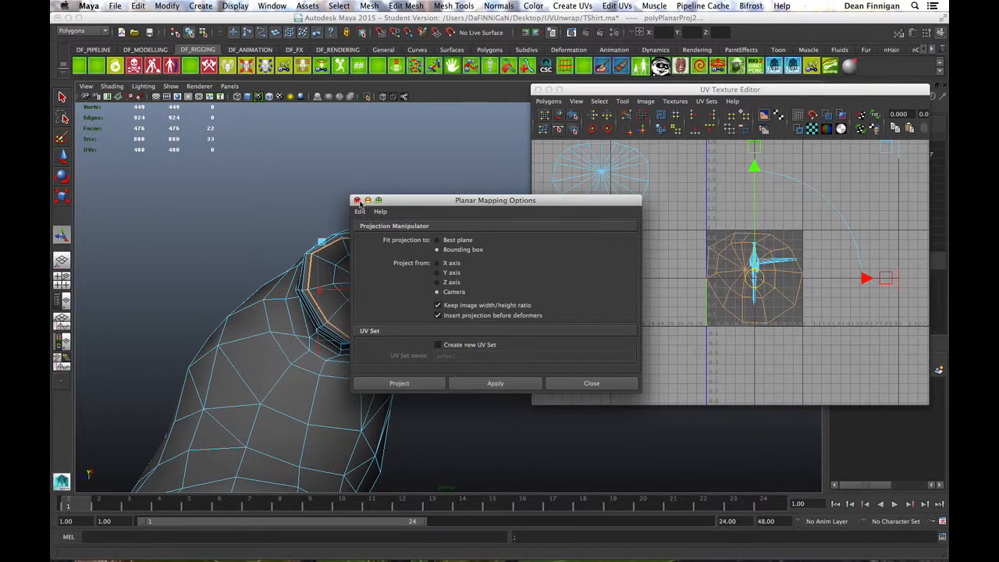
click(591, 383)
Move the sleeve cap's UV shell out of the 0–1 square to just below the bottom cap's shell and deselect it.
drag(753, 281, 630, 300)
drag(609, 290, 607, 273)
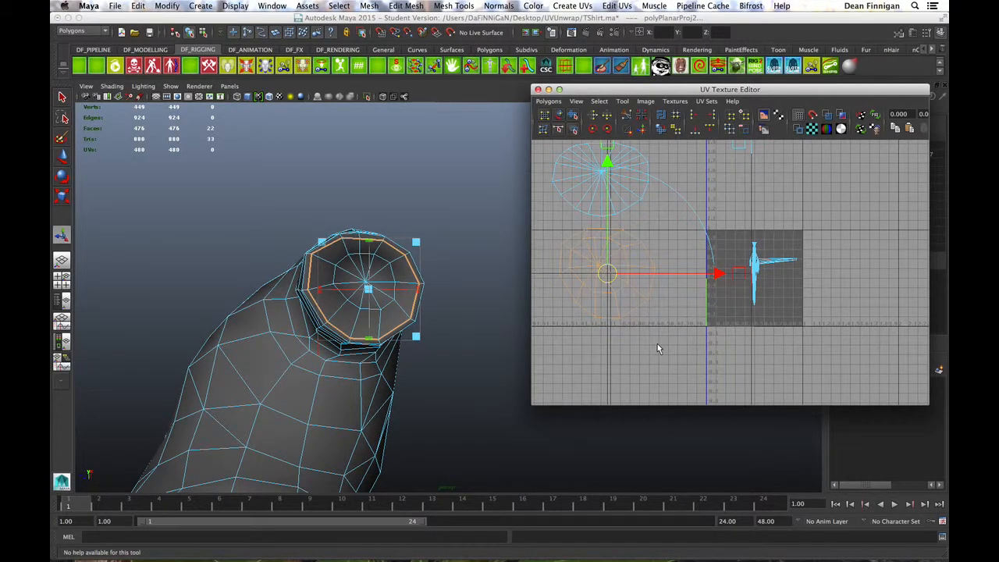
click(477, 350)
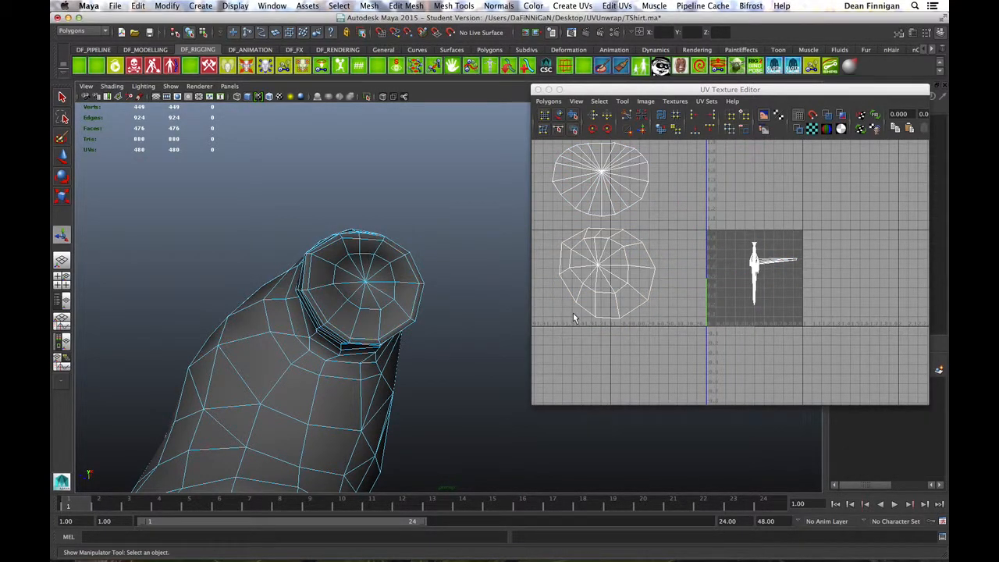
Select the inner ring of UVs on the sleeve cap's shell, move it to the centre of the outer ring, and deselect it.
alt+middle_drag(625, 301, 662, 310)
alt+right_drag(641, 316, 690, 322)
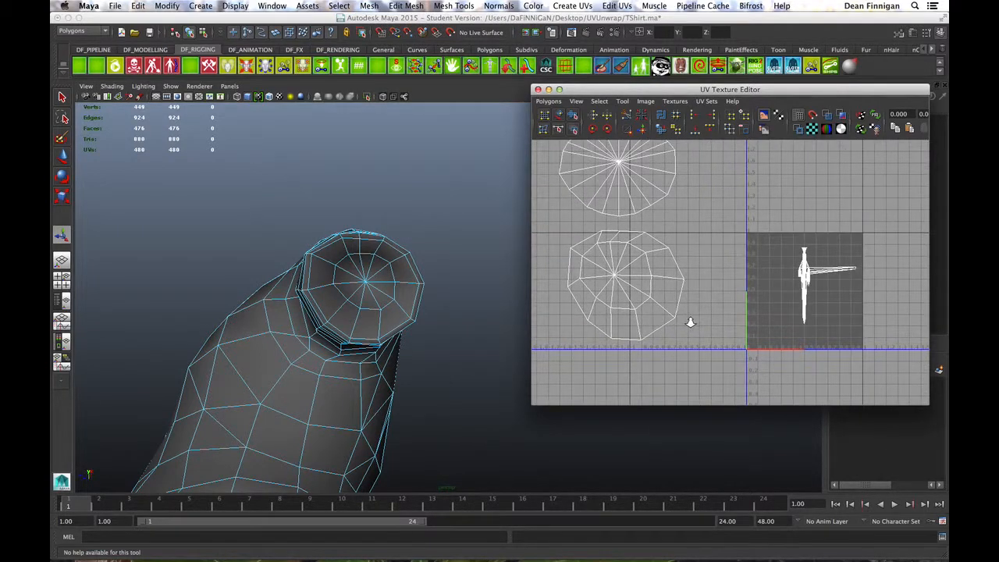
right_drag(601, 240, 642, 231)
drag(561, 230, 700, 365)
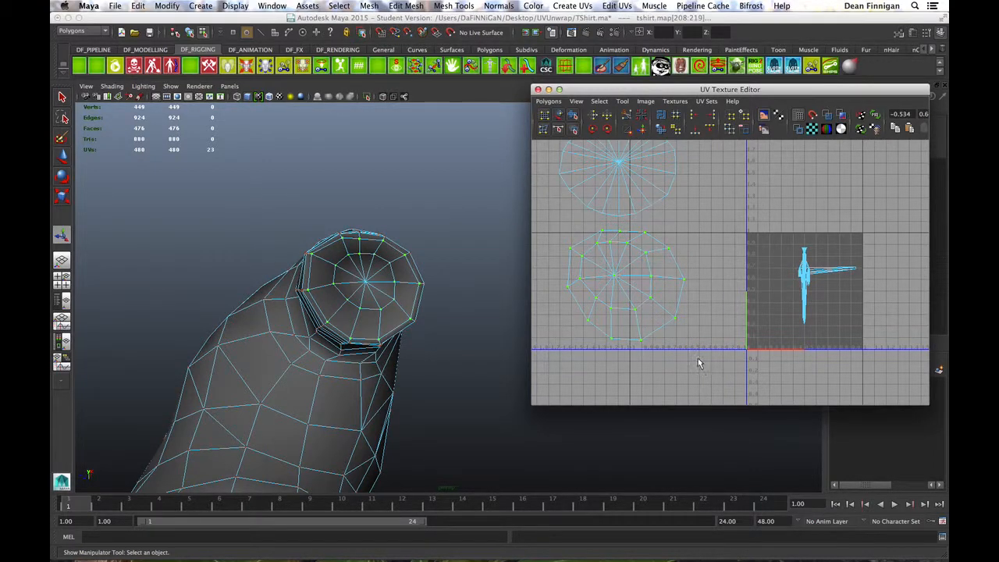
click(697, 239)
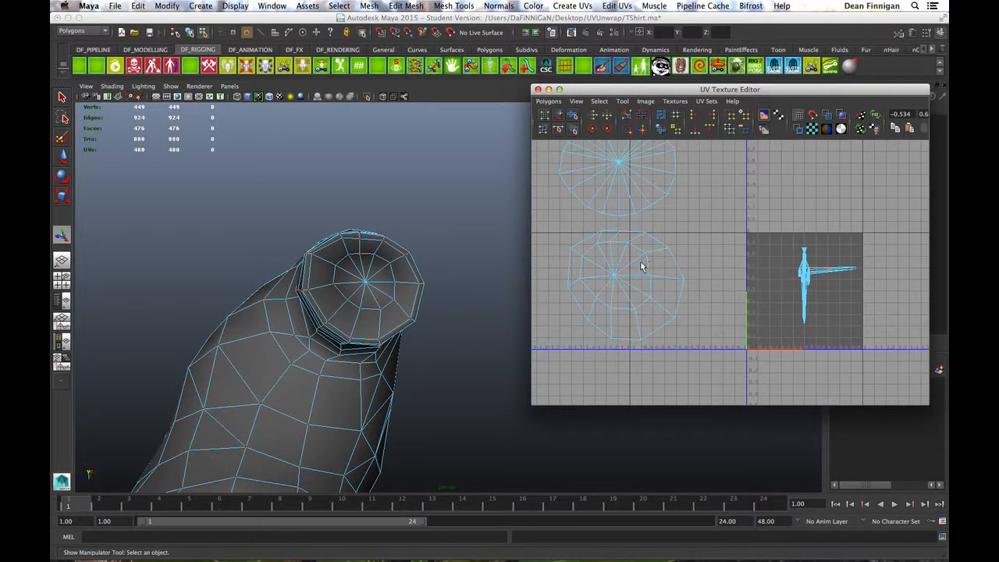
drag(593, 239, 664, 311)
shift+drag(606, 300, 638, 316)
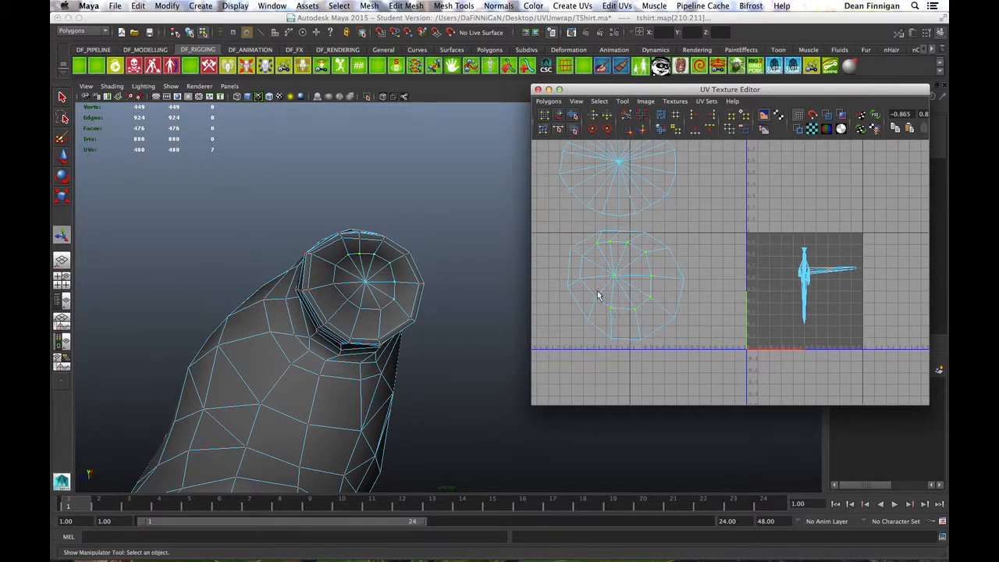
shift+drag(576, 274, 615, 315)
shift+click(588, 263)
key(w)
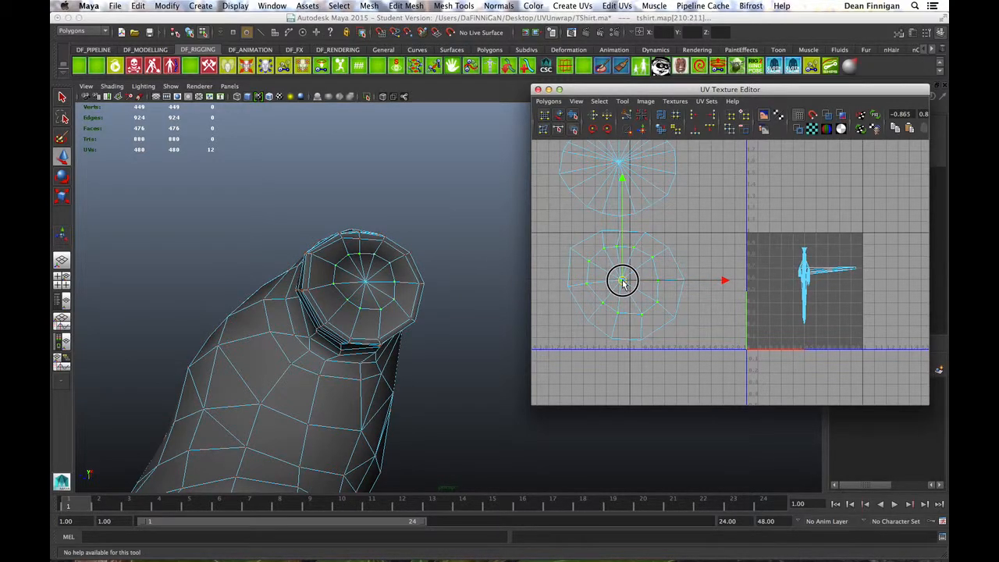
drag(622, 283, 623, 285)
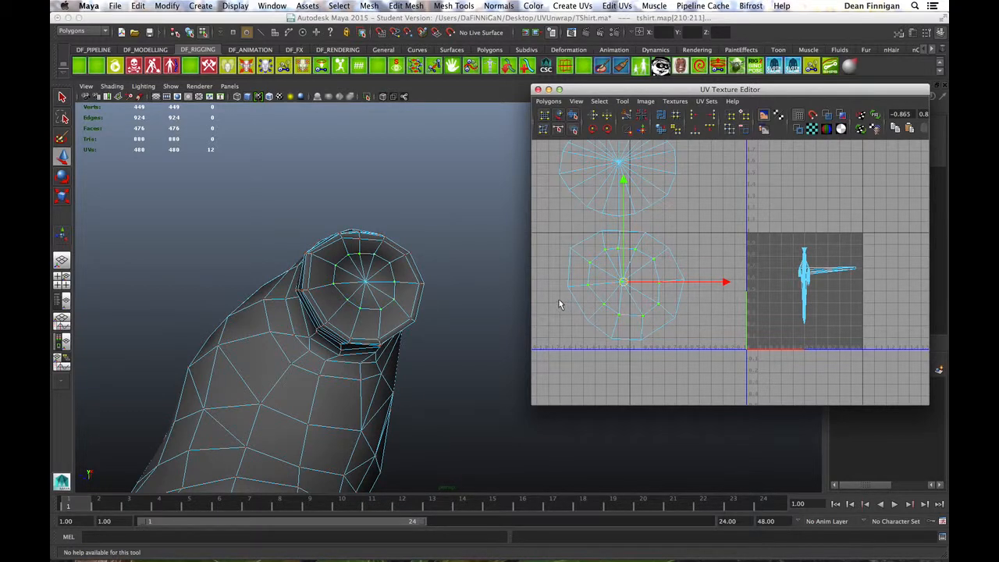
click(415, 248)
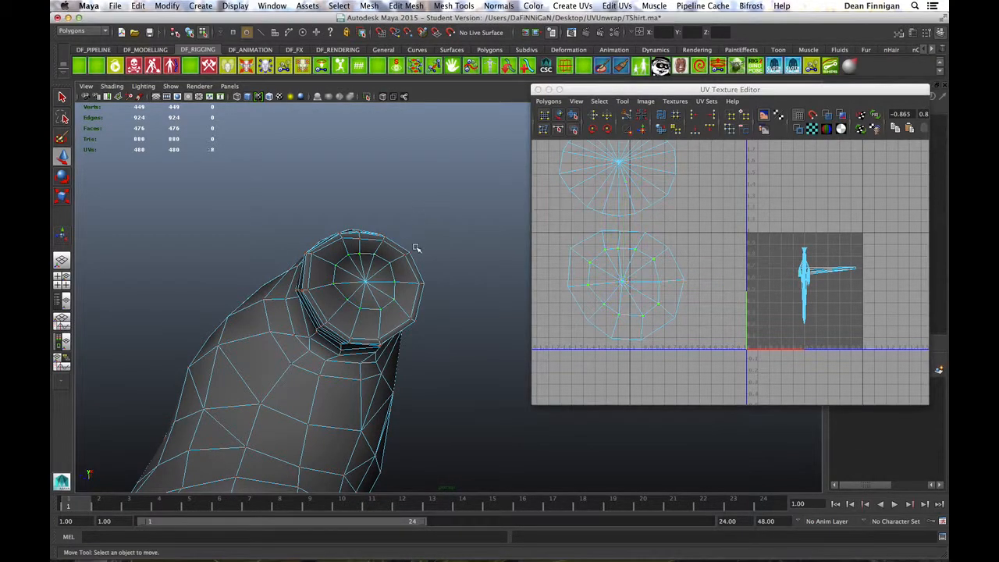
Select the outer ring of faces inside the opposite sleeve's opening.
alt+drag(308, 304, 355, 332)
right_drag(250, 248, 287, 236)
alt+drag(241, 260, 348, 268)
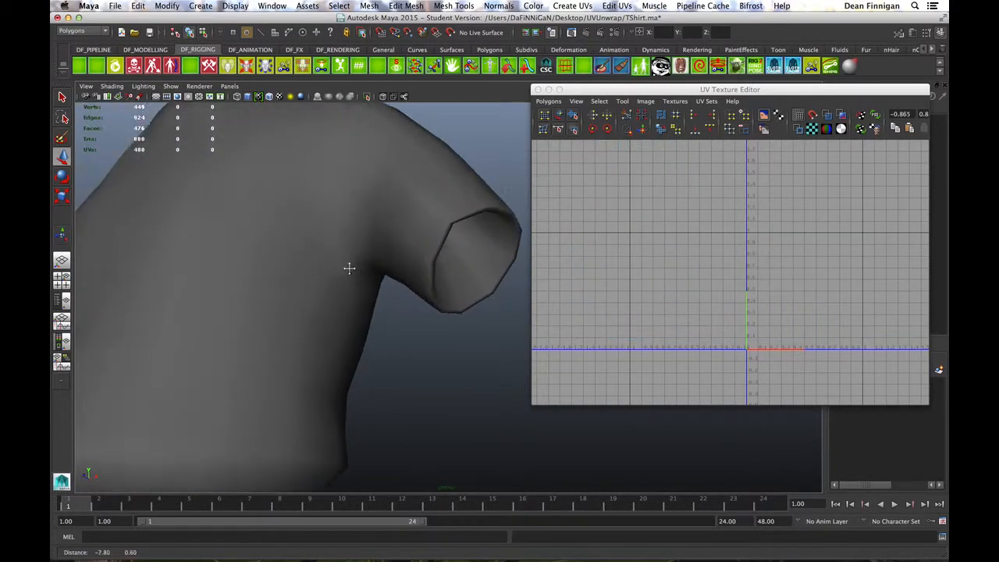
click(275, 285)
right_drag(289, 280, 288, 305)
alt+drag(251, 269, 436, 230)
click(441, 231)
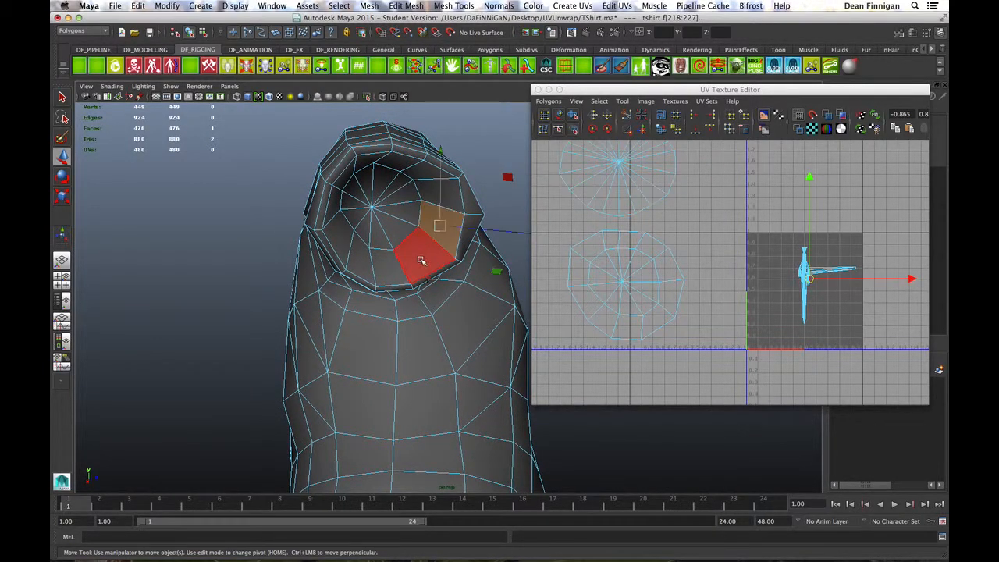
double_click(417, 255)
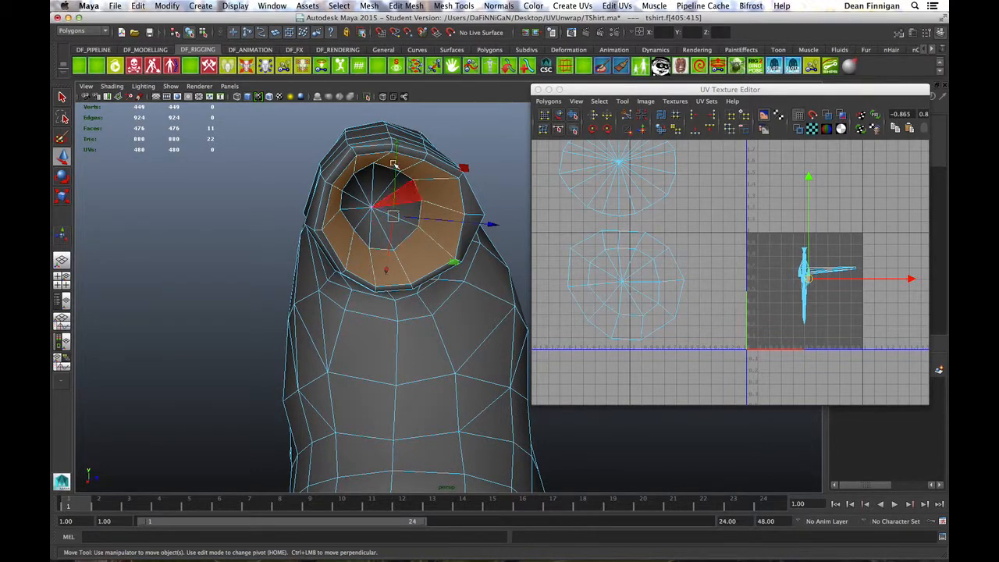
Add all the triangular faces at the centre of that sleeve opening to the selection.
key(q)
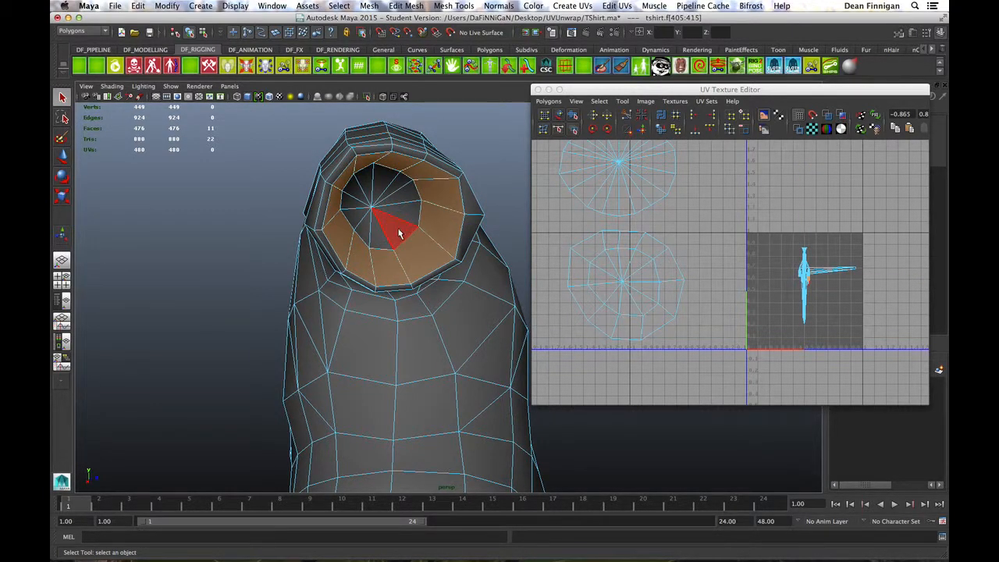
shift+click(398, 232)
shift+click(379, 237)
shift+click(364, 229)
shift+click(356, 220)
shift+click(353, 203)
shift+click(359, 190)
shift+click(365, 181)
shift+click(382, 173)
shift+click(400, 185)
shift+click(404, 200)
shift+click(403, 213)
Face the second sleeve opening squarely and apply a planar mapping to its selected faces, projected from the Camera.
mouse_move(446, 281)
alt+mouse_down()
mouse_move(439, 261)
mouse_move(447, 293)
alt+mouse_up()
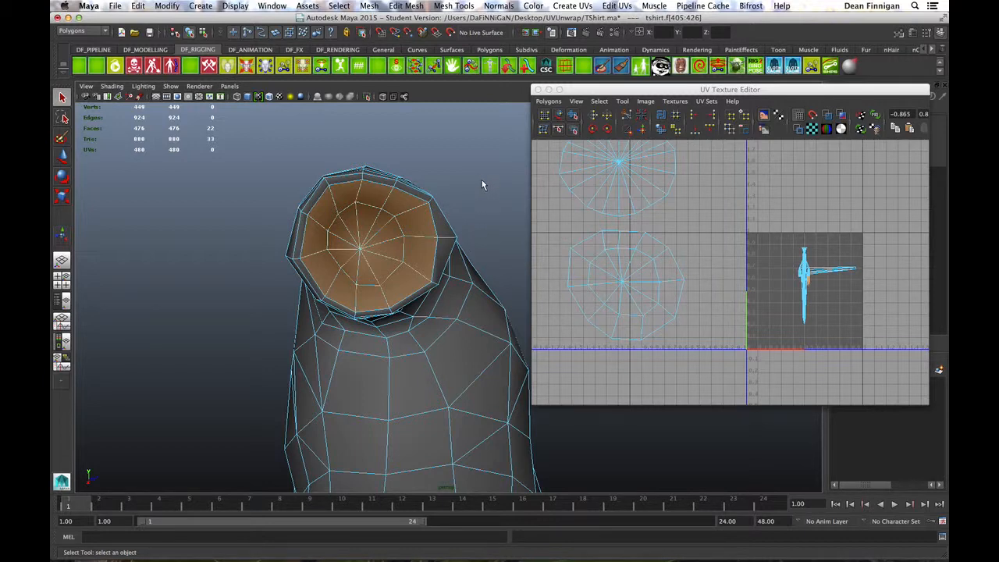
click(576, 8)
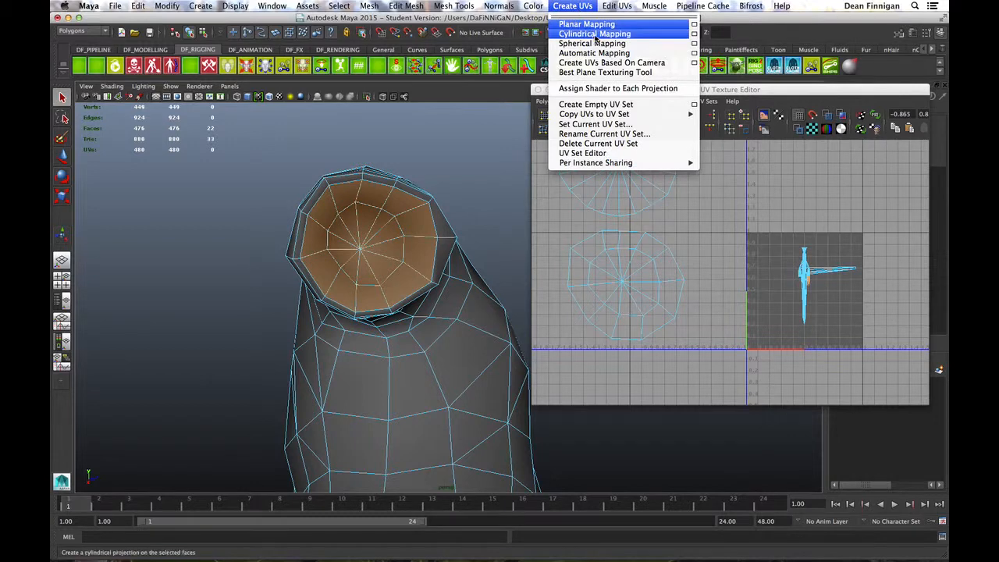
click(693, 26)
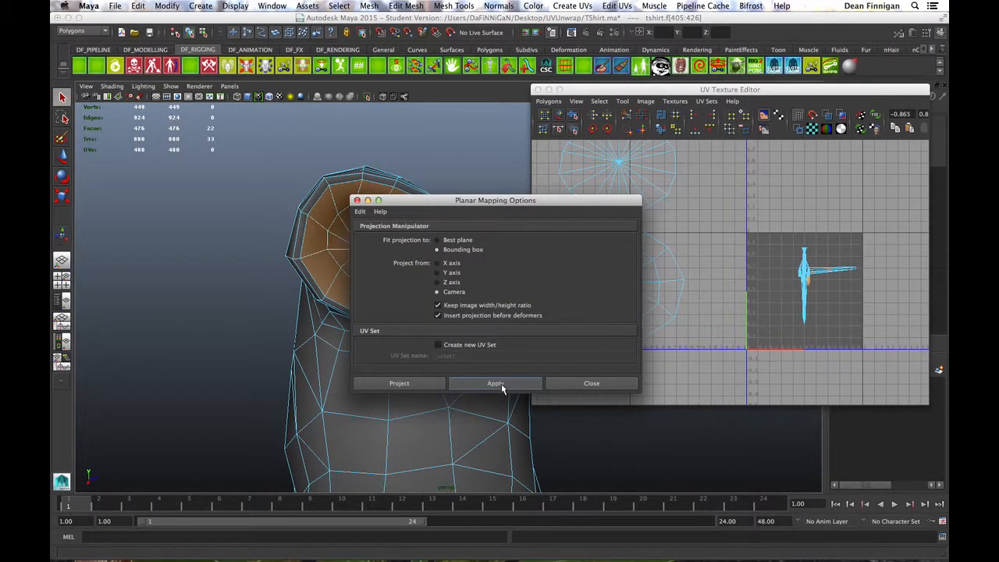
click(502, 384)
click(591, 383)
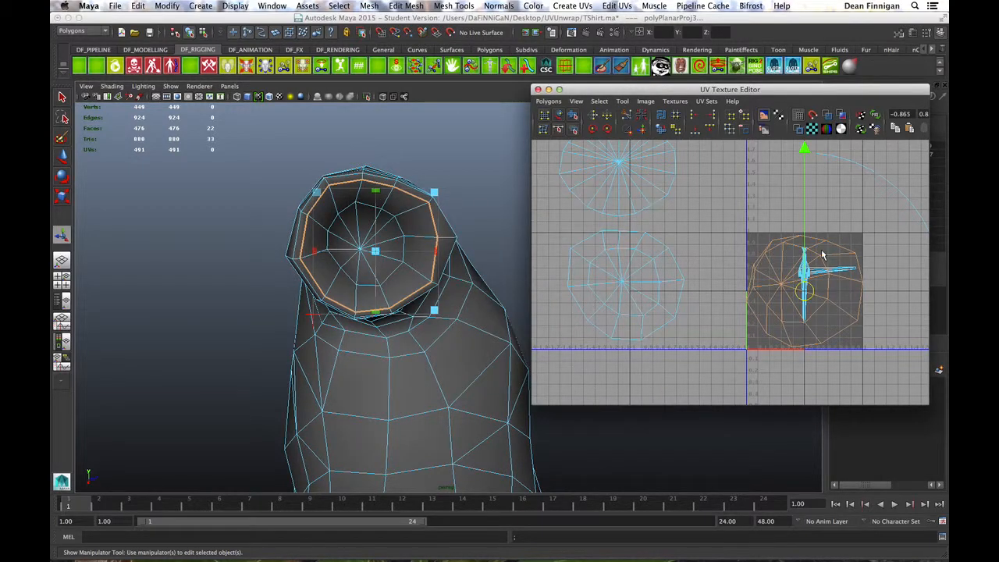
Move the second sleeve cap's UV shell out of the 0–1 square to the left of the other two caps and deselect it.
scroll(687, 270, down, 3)
drag(778, 286, 570, 228)
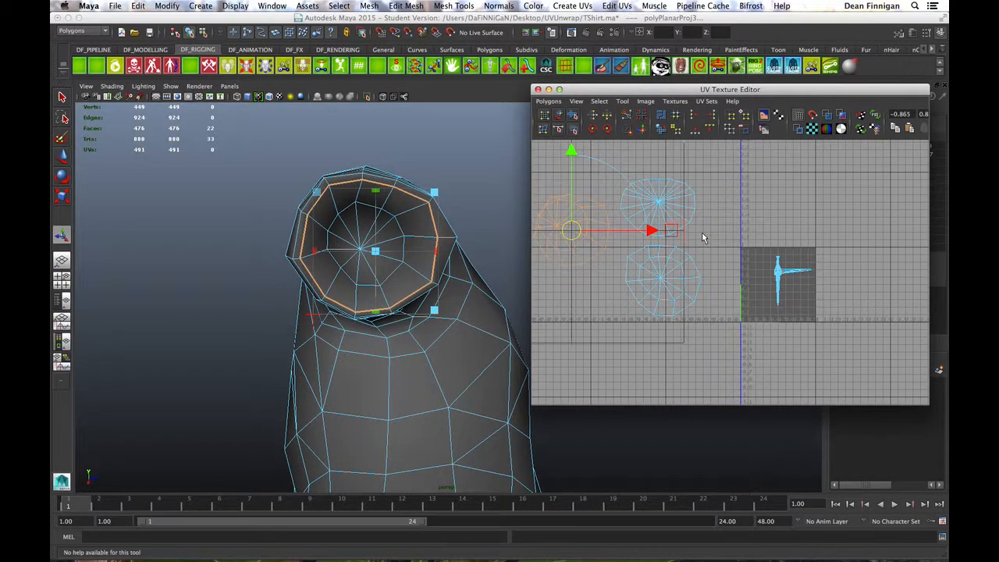
alt+middle_drag(707, 242, 712, 243)
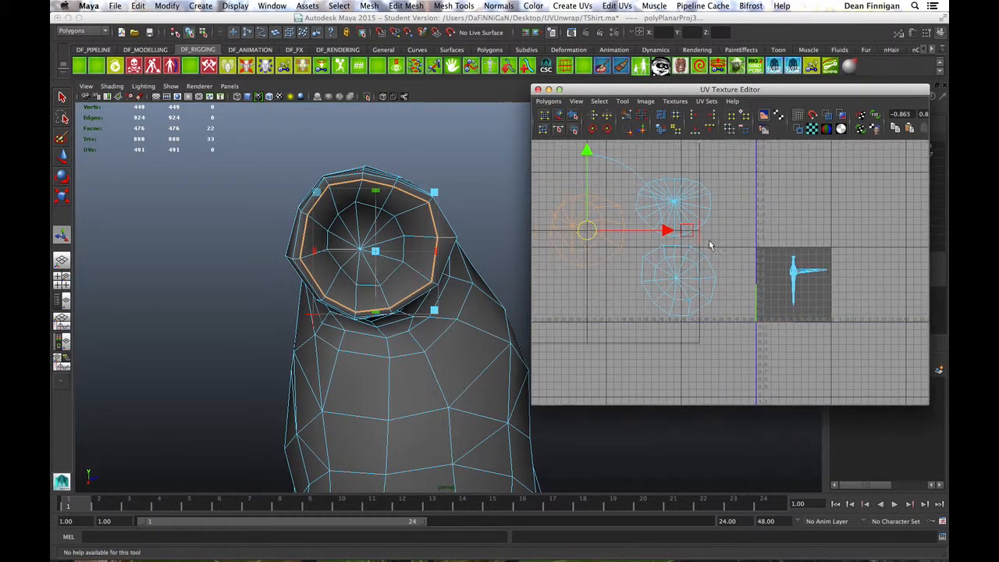
click(500, 187)
Select the inner ring of UVs on the second sleeve cap and move it towards the centre of the outer ring.
scroll(616, 250, up, 4)
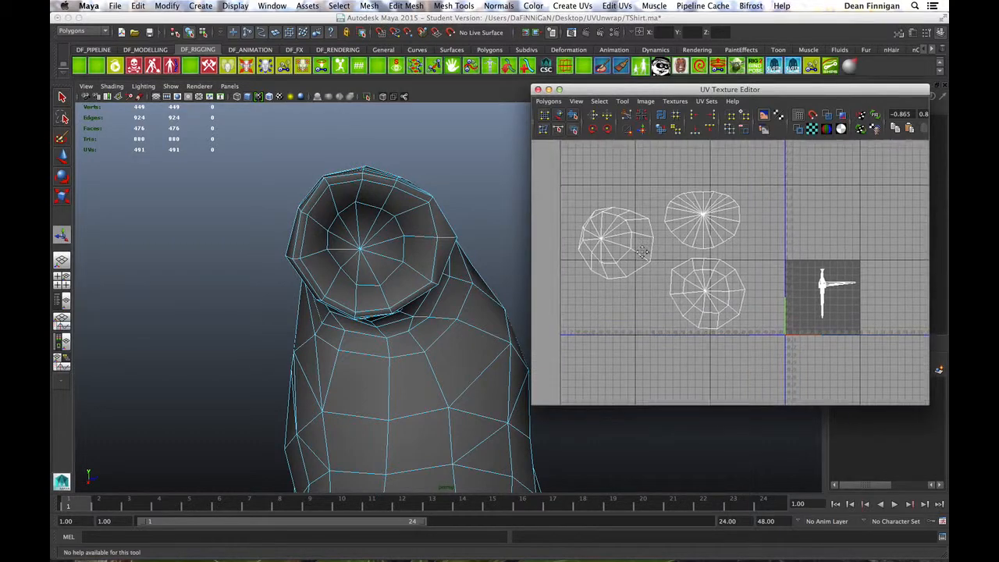
scroll(660, 269, up, 1)
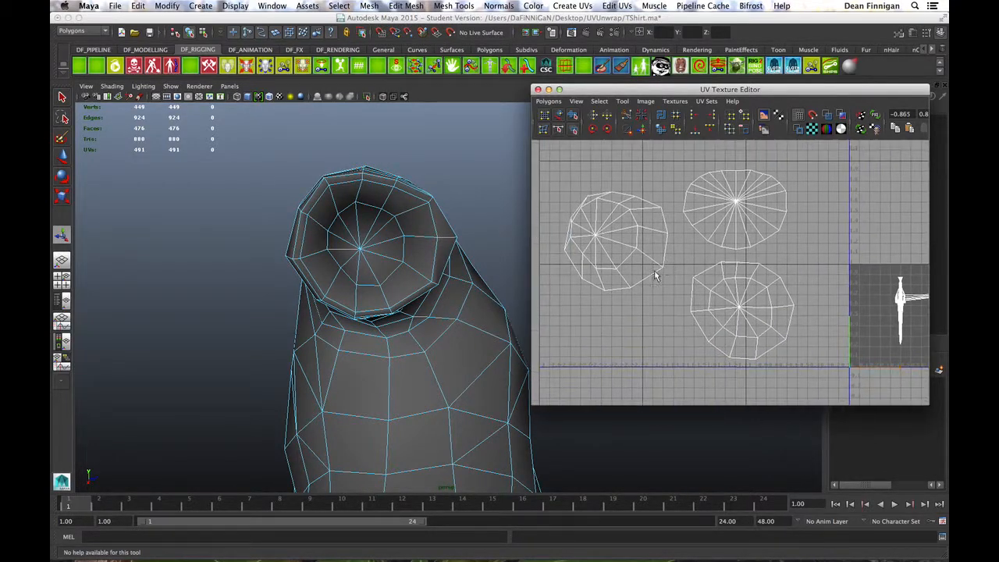
scroll(682, 276, up, 1)
alt+middle_drag(640, 241, 646, 253)
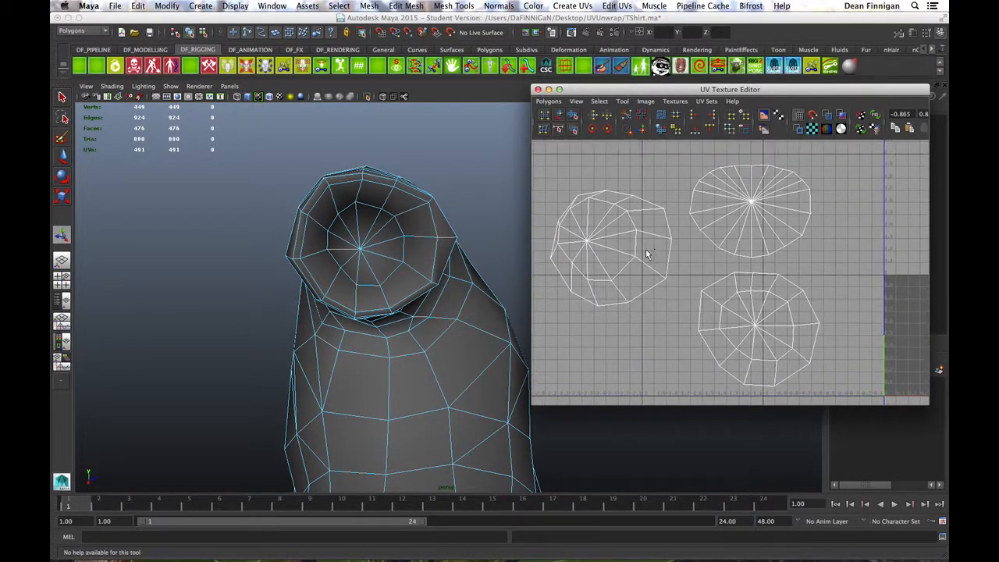
right_drag(638, 248, 664, 245)
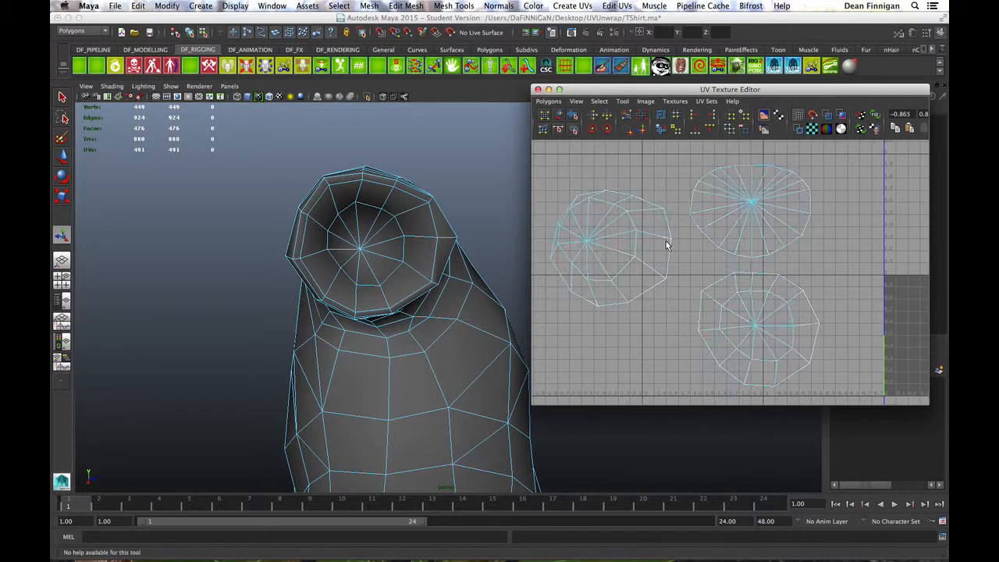
drag(621, 206, 629, 265)
shift+drag(568, 259, 592, 283)
shift+drag(581, 243, 591, 232)
shift+drag(585, 192, 607, 247)
key(w)
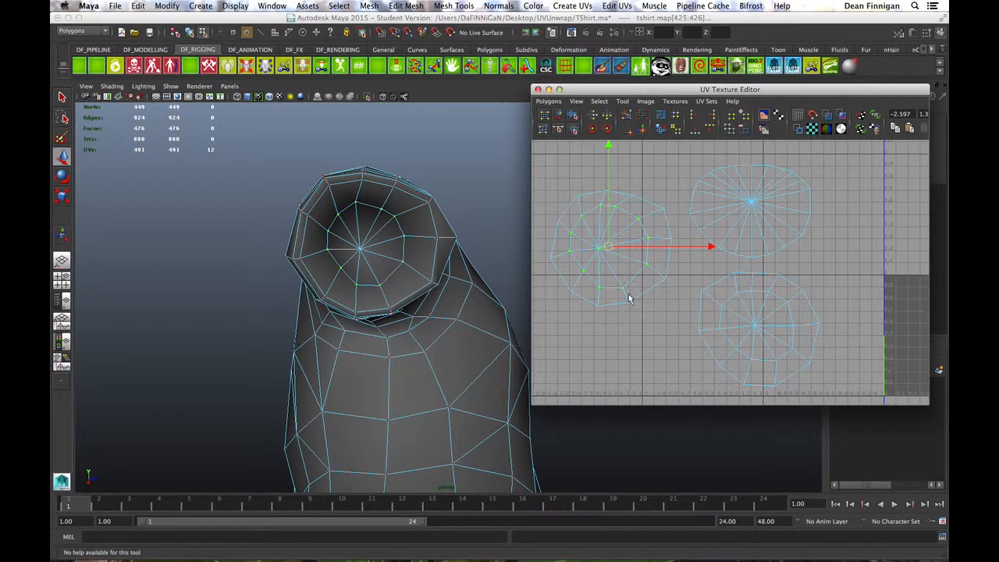
Nudge individual inner and outer UVs of the second sleeve cap to even out its rings, and deselect them.
click(623, 241)
drag(612, 203, 649, 242)
drag(627, 292, 624, 285)
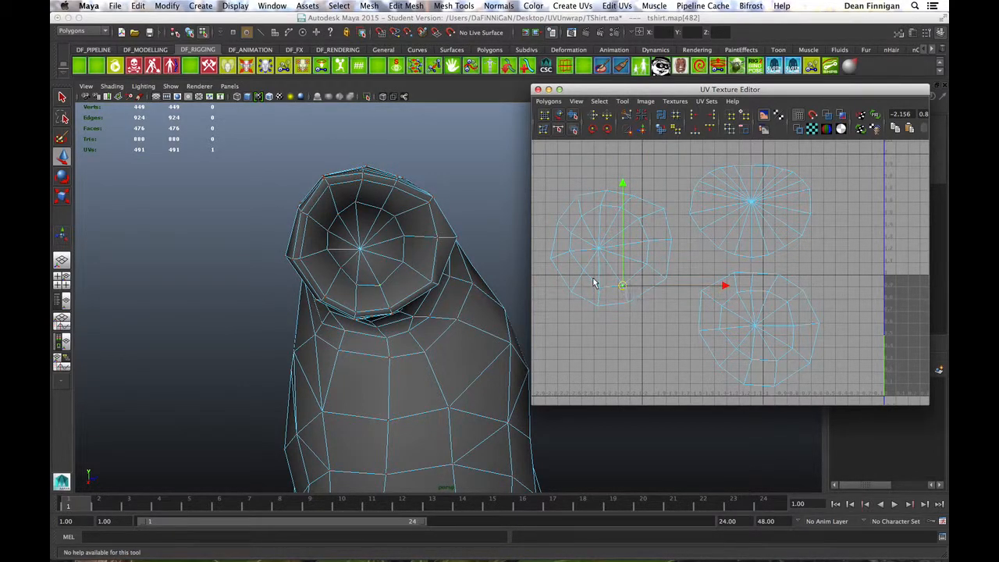
click(570, 254)
drag(570, 254, 571, 255)
mouse_move(655, 201)
mouse_down()
mouse_move(672, 221)
mouse_move(659, 219)
mouse_up()
click(655, 344)
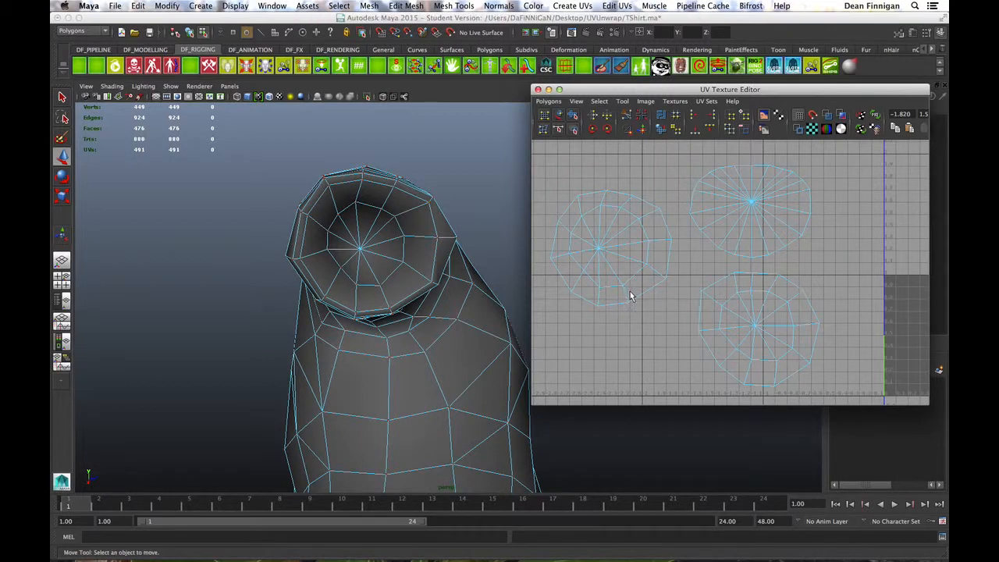
Select the row of front faces along the shirt's shoulder, from the collar to the top of the sleeve seam.
alt+right_drag(700, 263, 555, 263)
alt+middle_drag(707, 246, 662, 203)
alt+right_drag(774, 243, 541, 305)
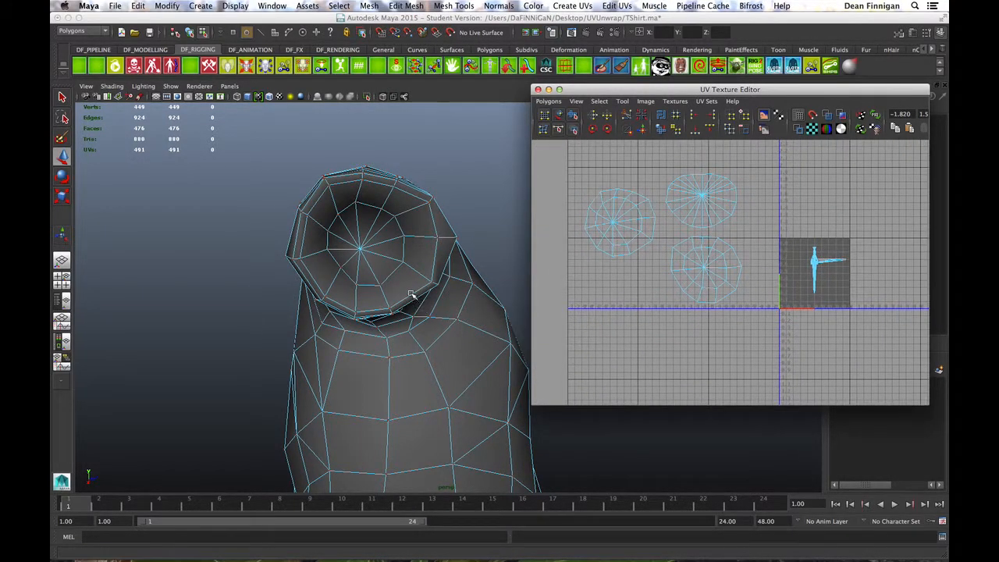
mouse_move(390, 352)
alt+mouse_down()
mouse_move(357, 383)
mouse_move(314, 348)
mouse_move(385, 359)
alt+mouse_up()
alt+middle_drag(387, 311, 382, 198)
alt+drag(423, 259, 403, 258)
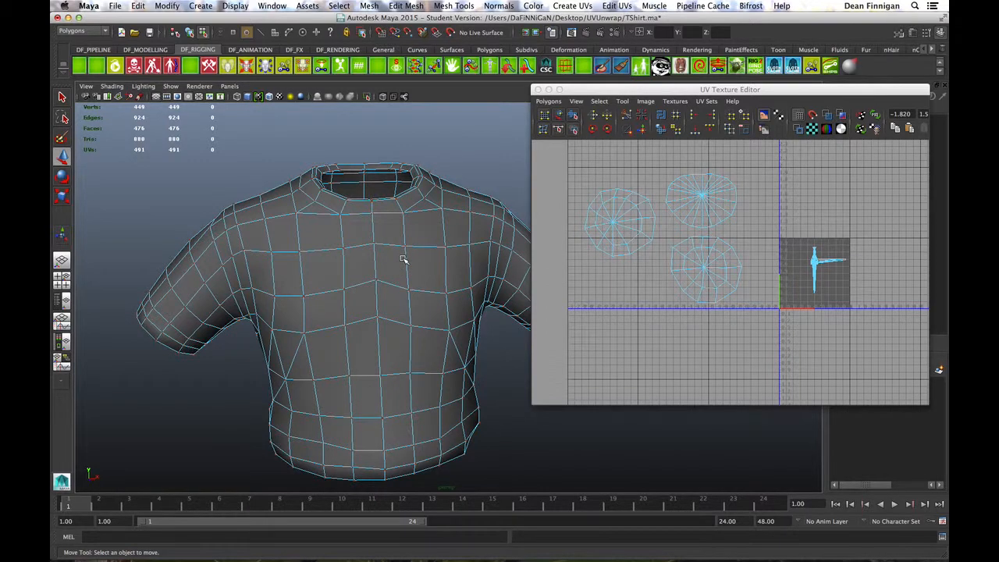
mouse_move(361, 241)
alt+mouse_down()
mouse_move(382, 260)
mouse_move(367, 250)
alt+mouse_up()
right_drag(281, 192, 283, 215)
click(284, 194)
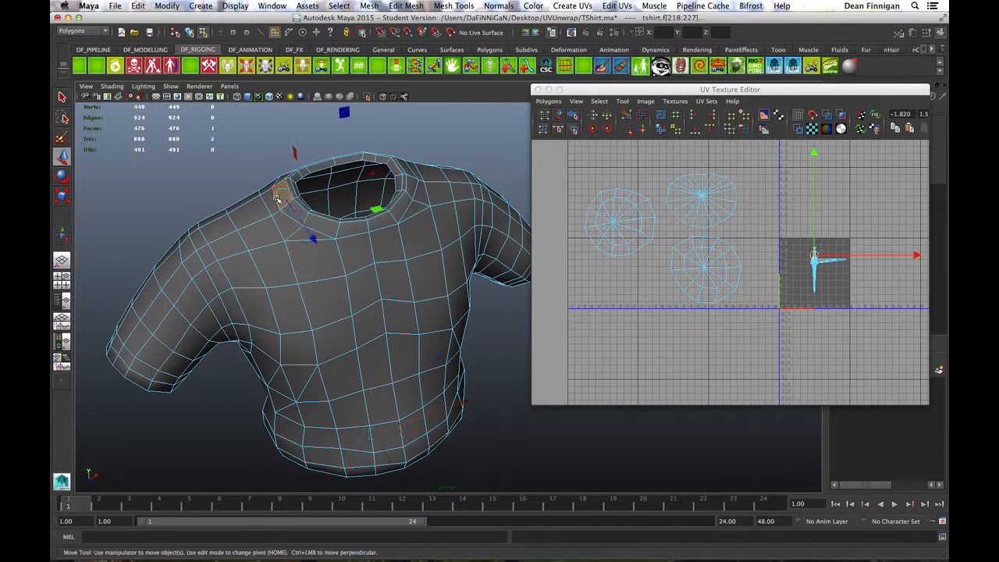
shift+click(233, 221)
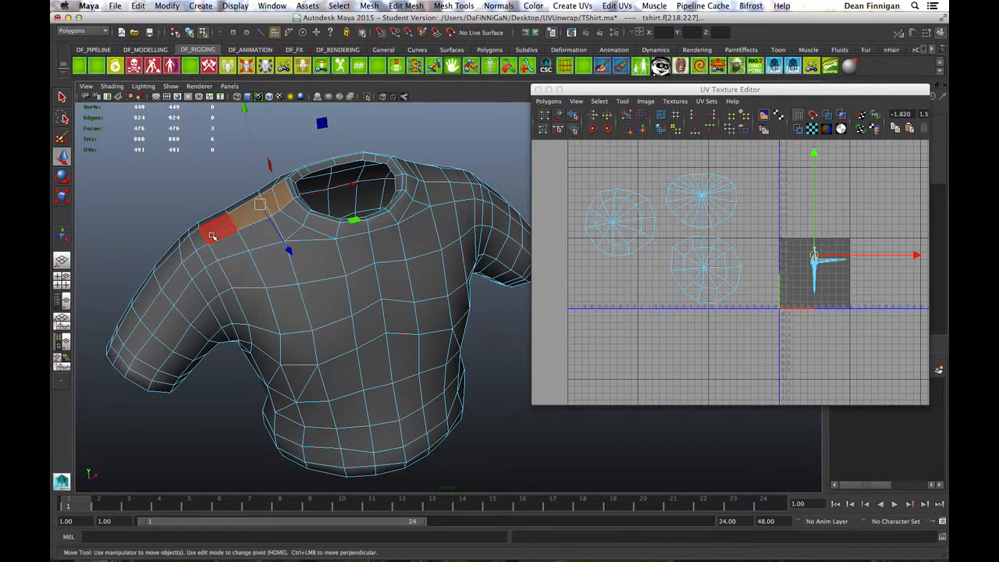
shift+click(213, 234)
shift+click(200, 241)
Add the two columns of front faces running down beside the sleeve seam towards the underarm to the selection.
shift+click(221, 273)
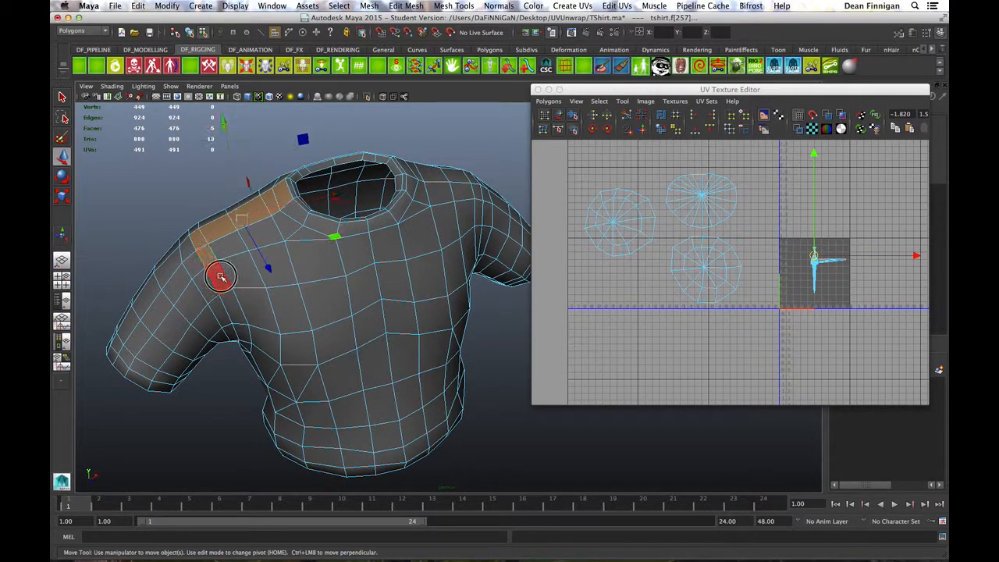
shift+click(231, 290)
shift+click(237, 309)
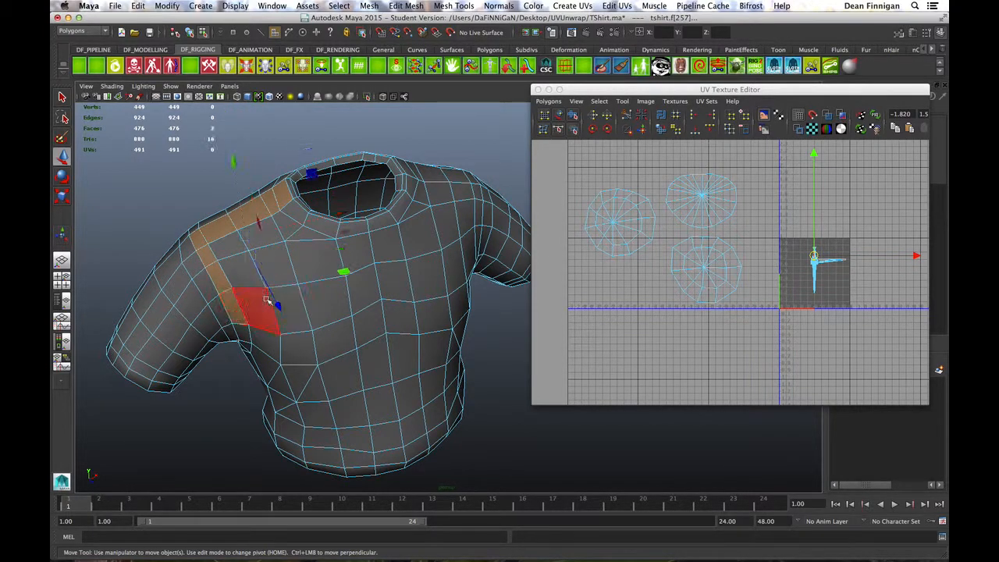
shift+click(231, 248)
shift+click(242, 273)
key(q)
shift+click(264, 305)
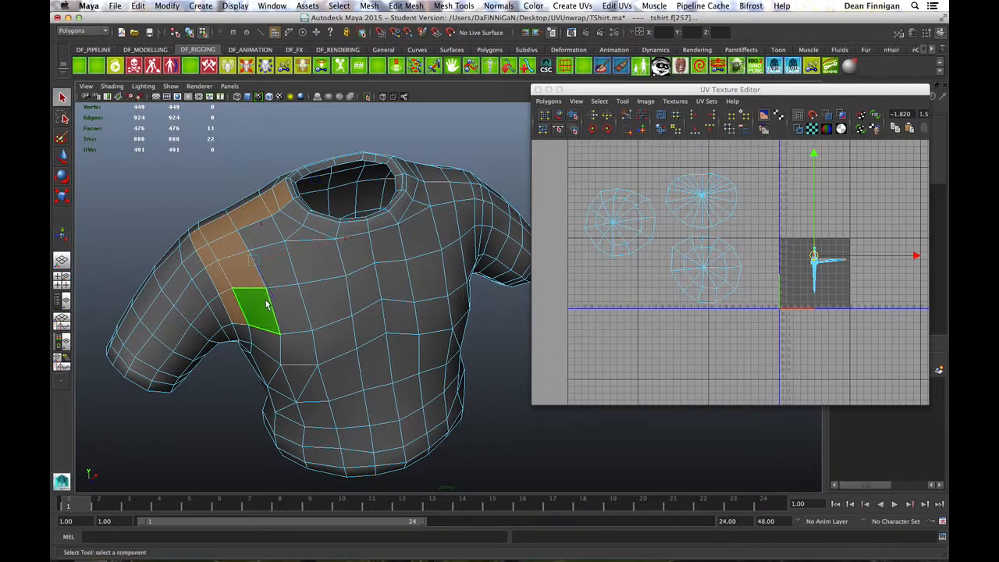
Add the faces below the front collar edge and the adjoining upper chest faces on the same side to the selection.
shift+click(277, 226)
shift+click(290, 224)
shift+click(300, 214)
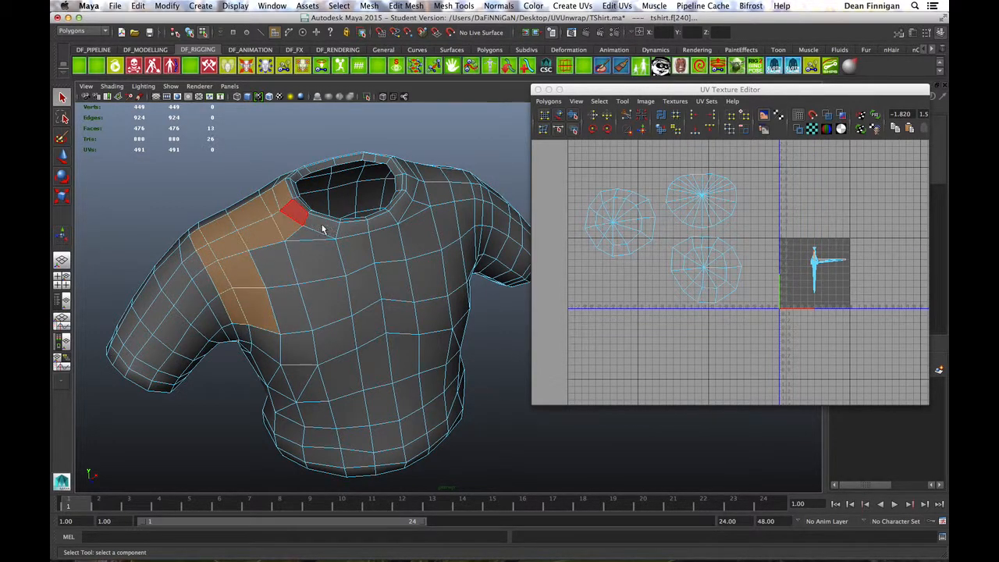
shift+click(319, 228)
shift+click(320, 260)
shift+click(309, 265)
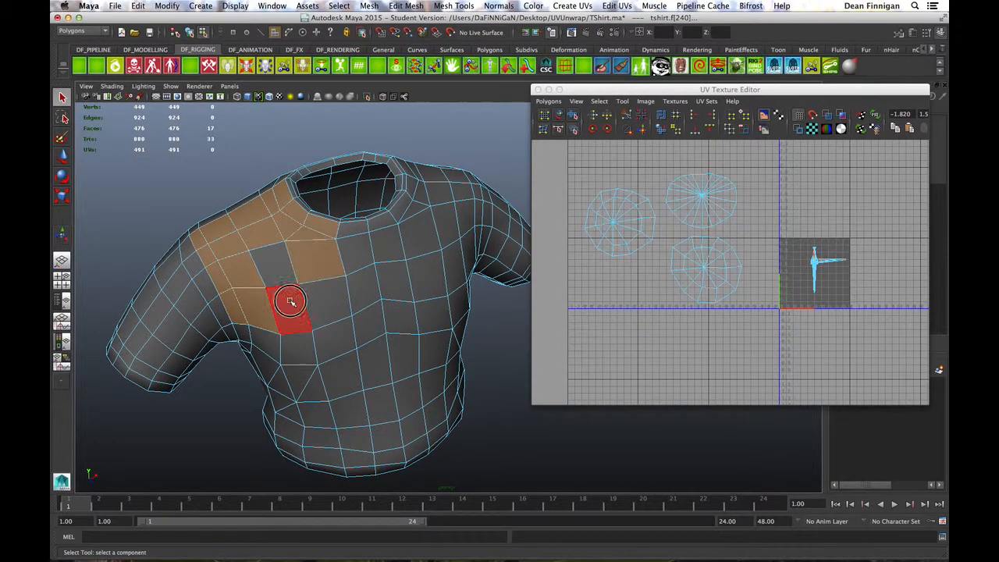
shift+click(287, 306)
shift+click(324, 293)
shift+click(285, 271)
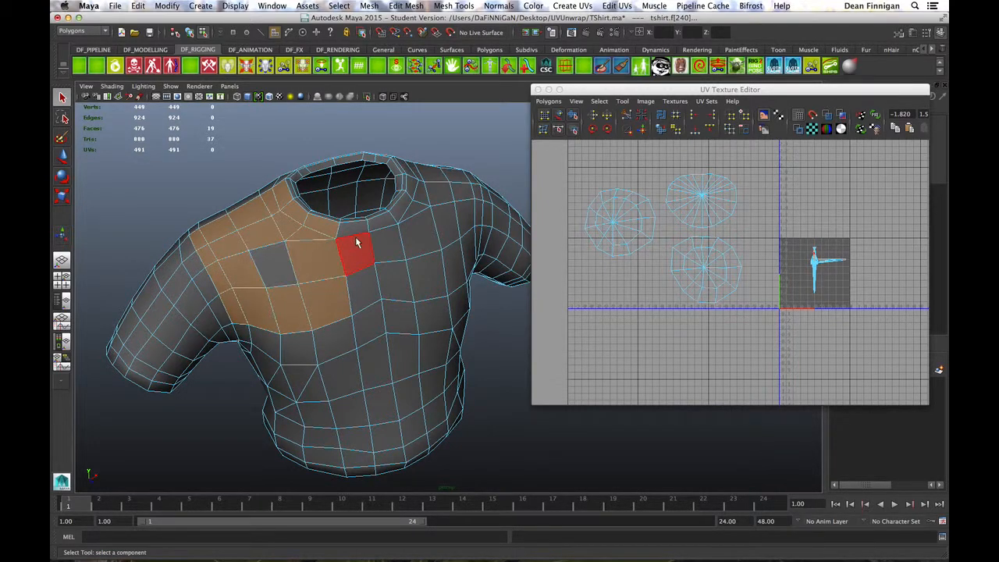
Add the unselected gap face and the central upper chest faces below the collar to the selection, extending towards the opposite sleeve.
shift+click(385, 220)
shift+click(272, 263)
shift+click(394, 248)
shift+click(396, 278)
shift+click(366, 286)
shift+click(426, 277)
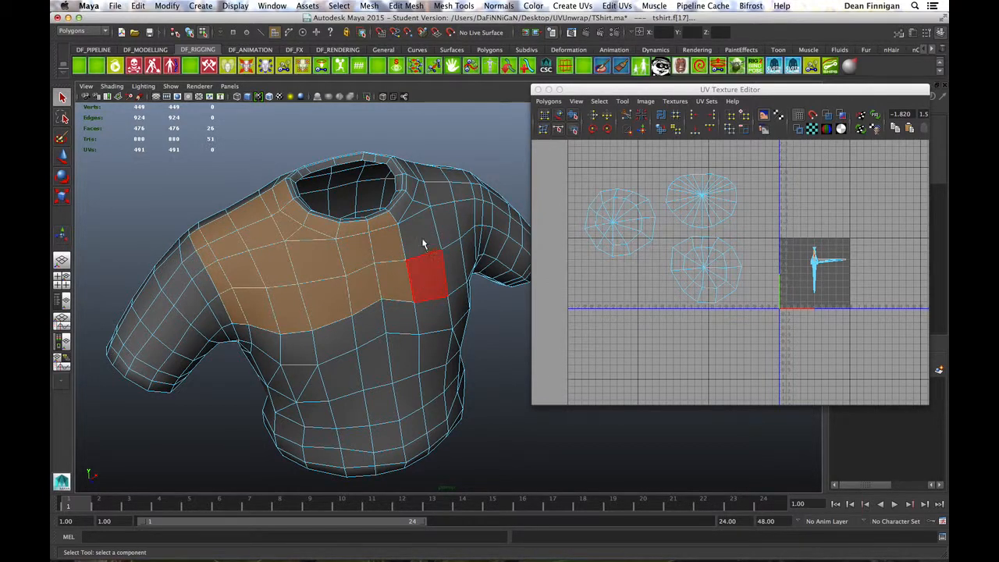
Add the faces bordering the opposite side of the front collar, up to the shoulder line, to the selection.
shift+click(422, 246)
shift+click(415, 223)
shift+click(406, 208)
shift+click(411, 199)
shift+click(414, 177)
Add the opposite shoulder's front row out to the sleeve seam and the faces running down that seam to the selection.
alt+drag(454, 237, 399, 245)
alt+middle_drag(382, 242, 383, 242)
alt+drag(382, 242, 404, 204)
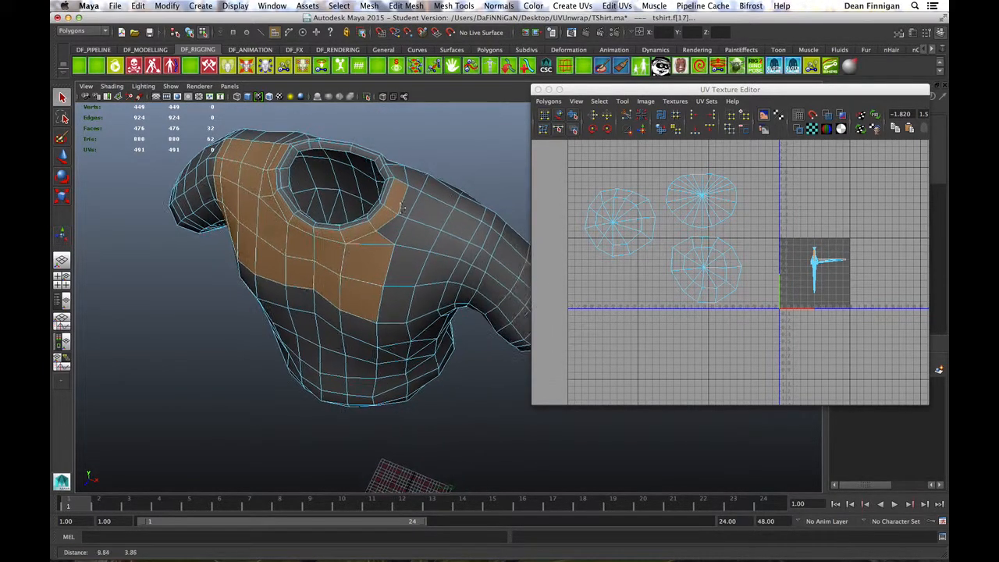
shift+click(408, 202)
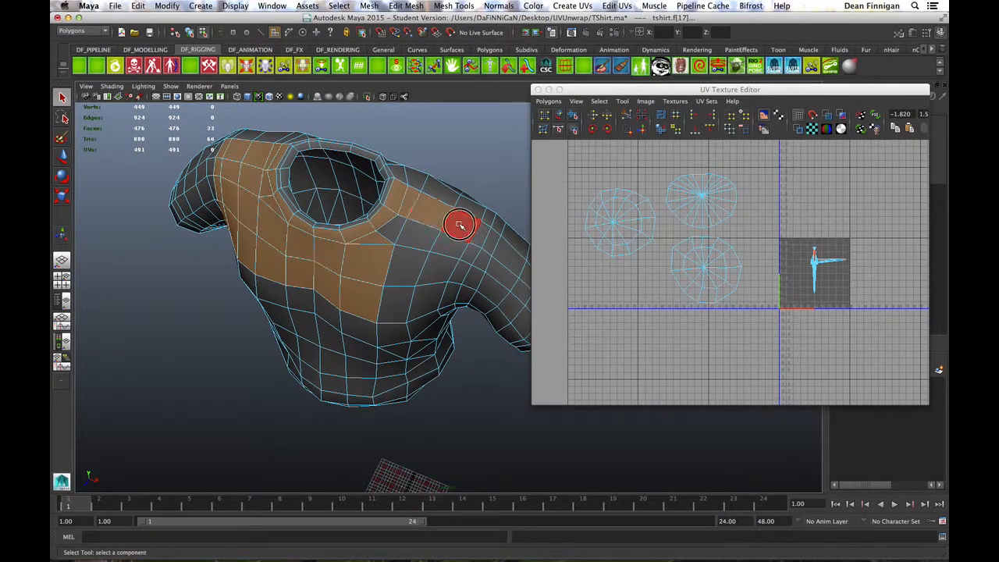
shift+click(480, 234)
shift+click(473, 252)
shift+click(459, 273)
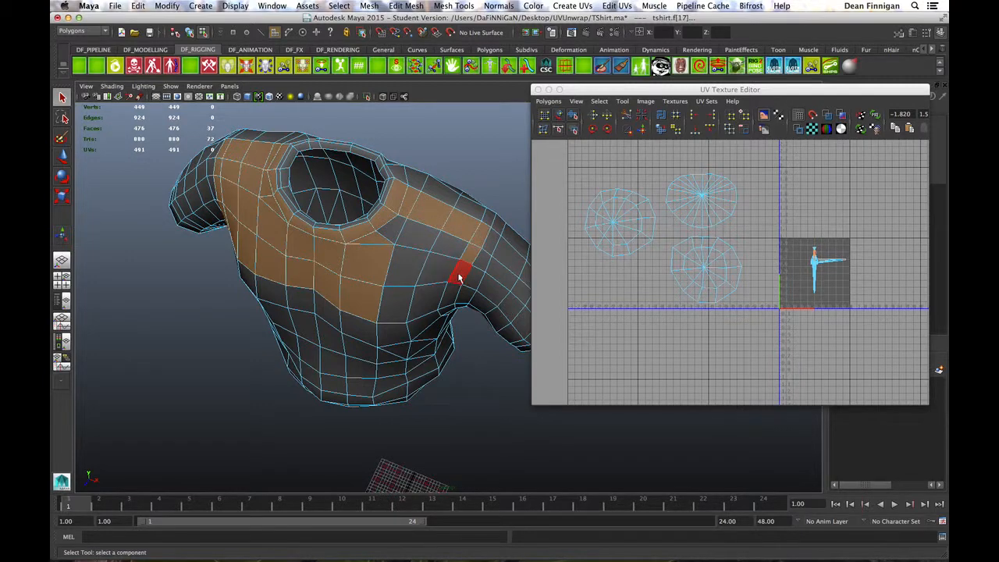
shift+click(452, 295)
Fill in the remaining unselected upper chest faces between the collar and the opposite sleeve seam.
shift+click(442, 252)
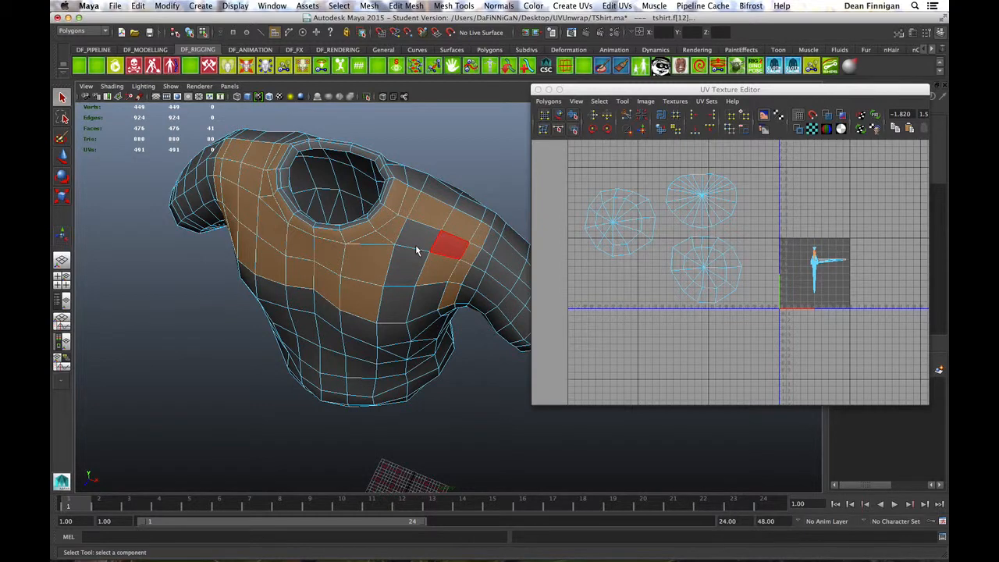
click(419, 239)
click(410, 272)
click(400, 302)
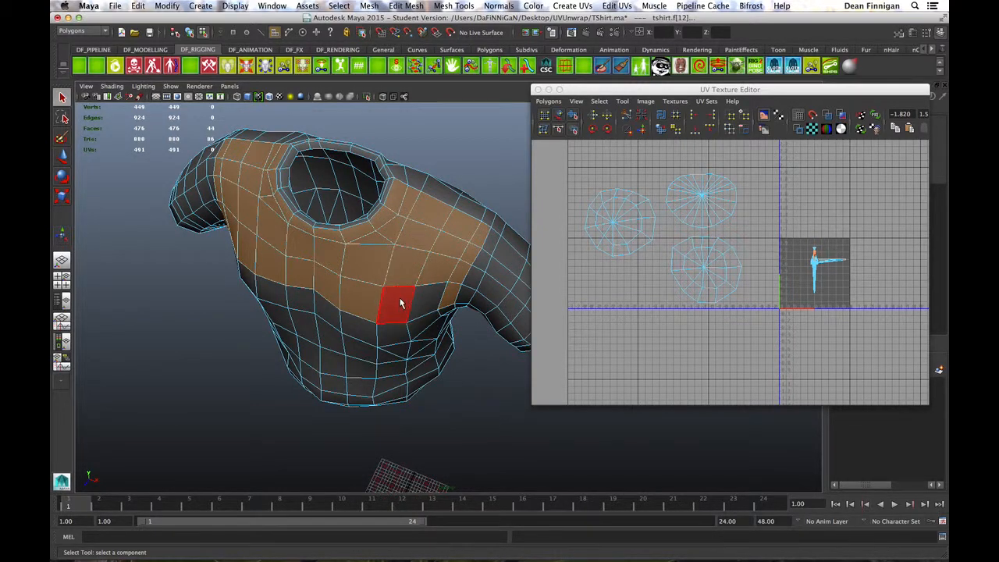
shift+click(401, 303)
shift+click(431, 303)
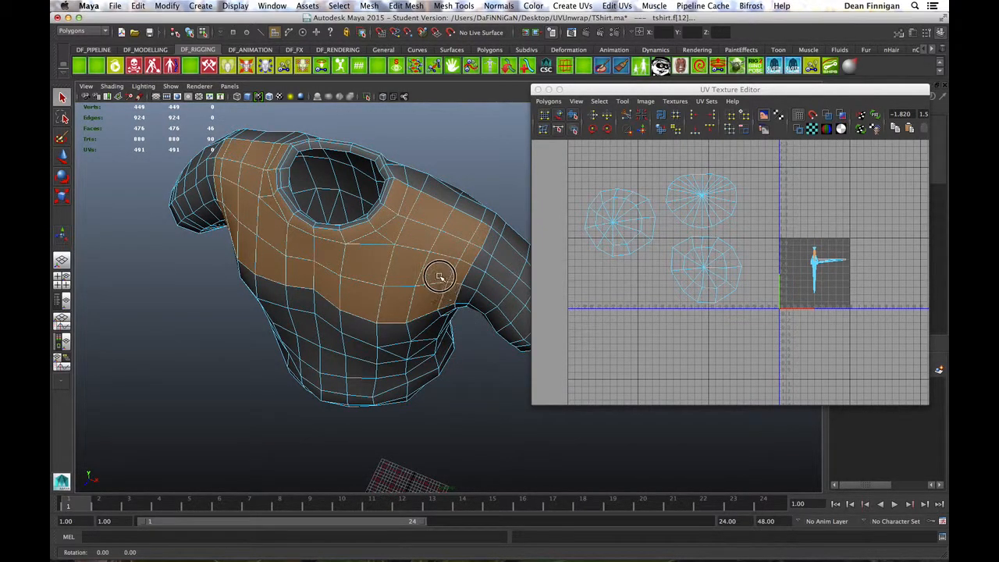
Add the outer column of front faces from below that sleeve's underarm down the shirt's side to the hem.
mouse_move(439, 279)
alt+mouse_down()
mouse_move(435, 263)
mouse_move(439, 275)
alt+mouse_up()
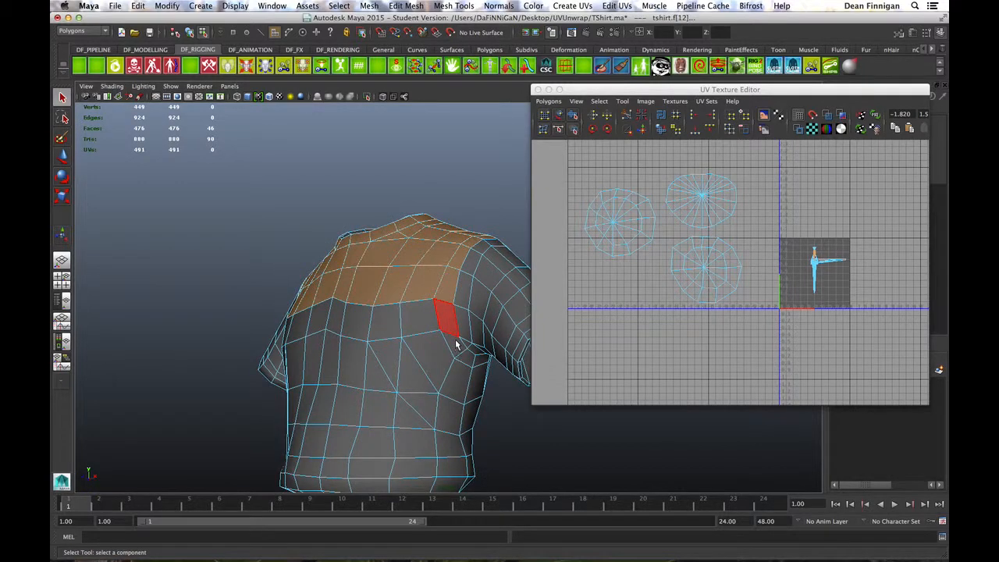
shift+click(456, 344)
shift+click(465, 352)
shift+click(461, 363)
shift+click(461, 373)
shift+click(451, 442)
shift+click(453, 448)
shift+click(457, 468)
shift+click(459, 486)
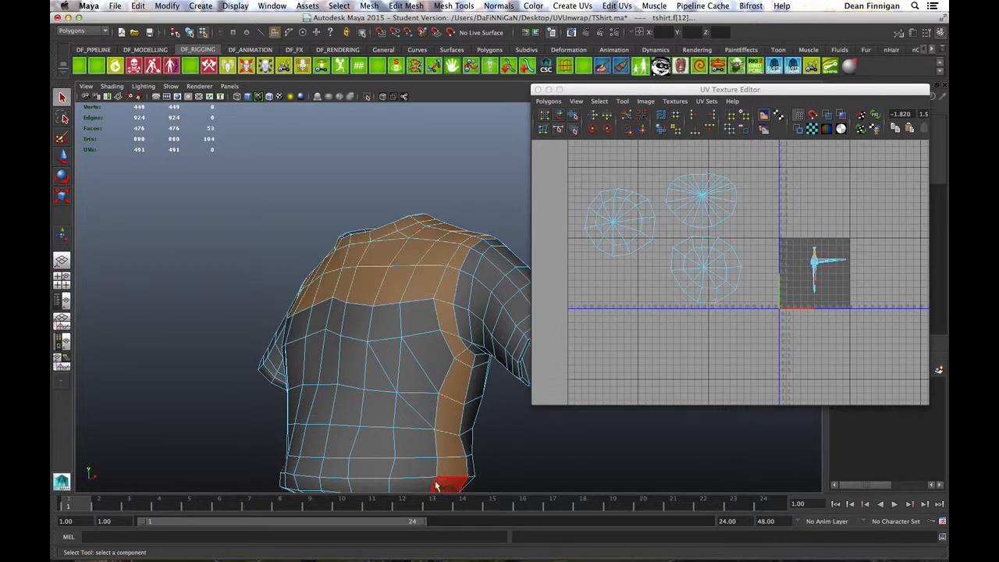
Add the adjoining column of front faces, including its triangles, from the hem up to the selected chest area.
shift+click(413, 468)
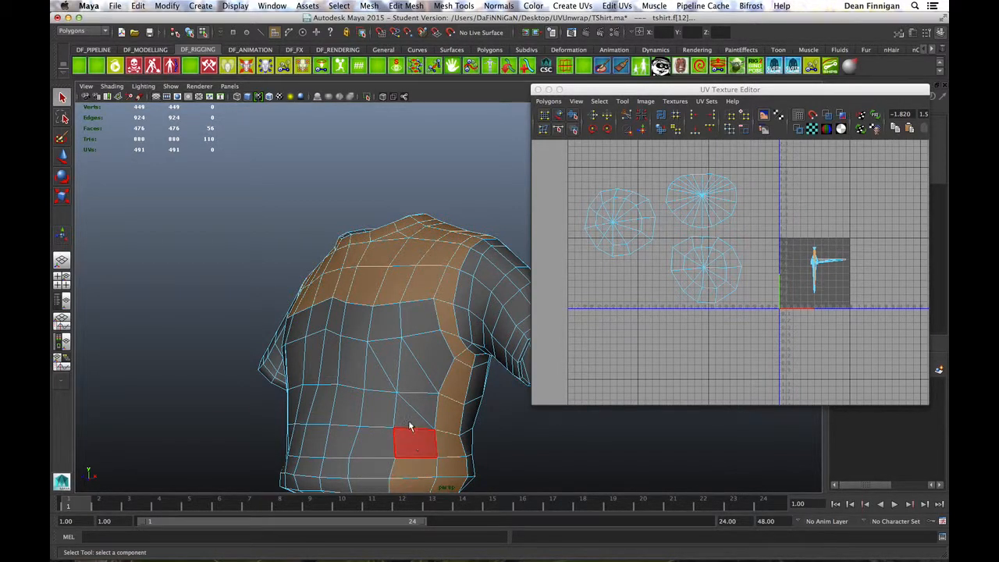
shift+click(414, 443)
shift+click(415, 412)
shift+click(419, 392)
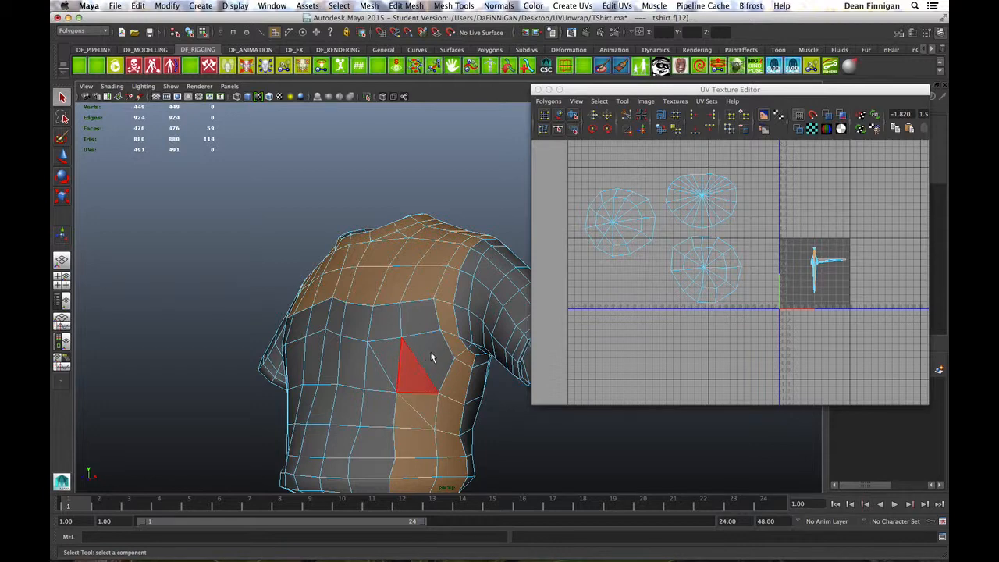
shift+click(432, 358)
shift+click(422, 347)
shift+click(402, 318)
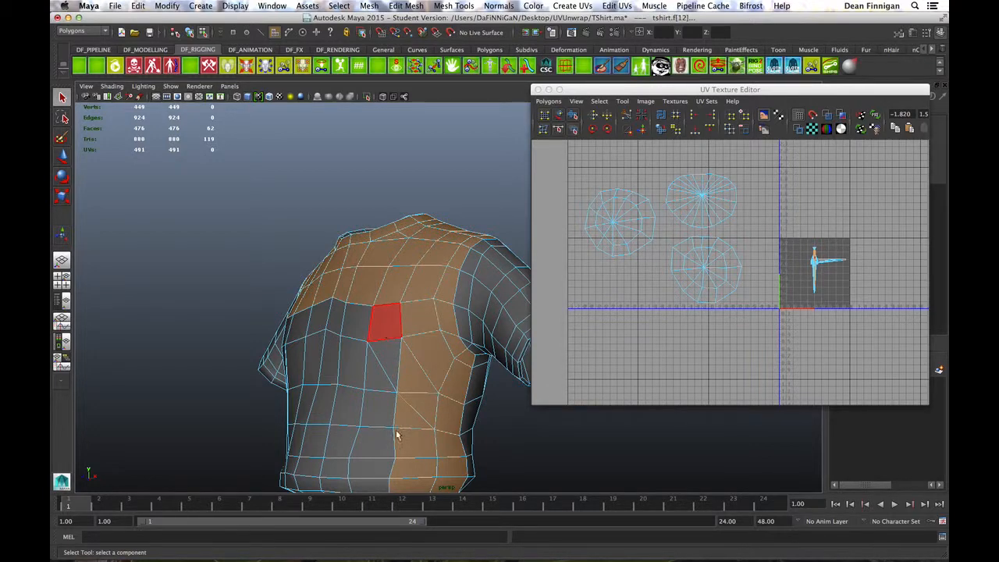
Undo the accidental selection of the whole mesh and add the third column of front faces, counting inward from the side.
shift+double_click(380, 485)
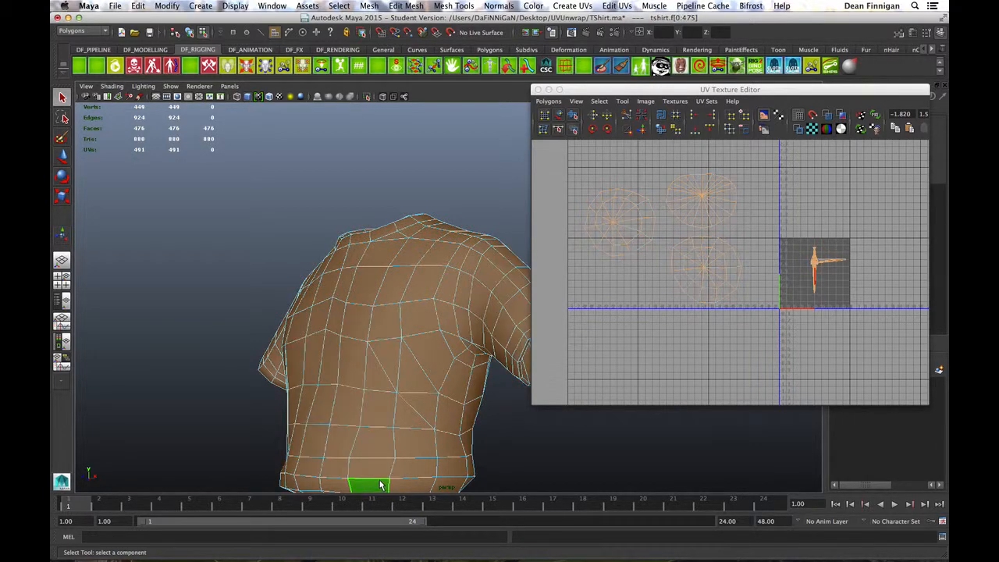
key(ctrl+z)
shift+click(374, 471)
shift+click(373, 442)
shift+click(374, 410)
shift+click(376, 374)
shift+click(413, 355)
Add the fourth column of front faces, just short of the shirt's centre line, from the hem up to the chest.
alt+drag(334, 346, 376, 379)
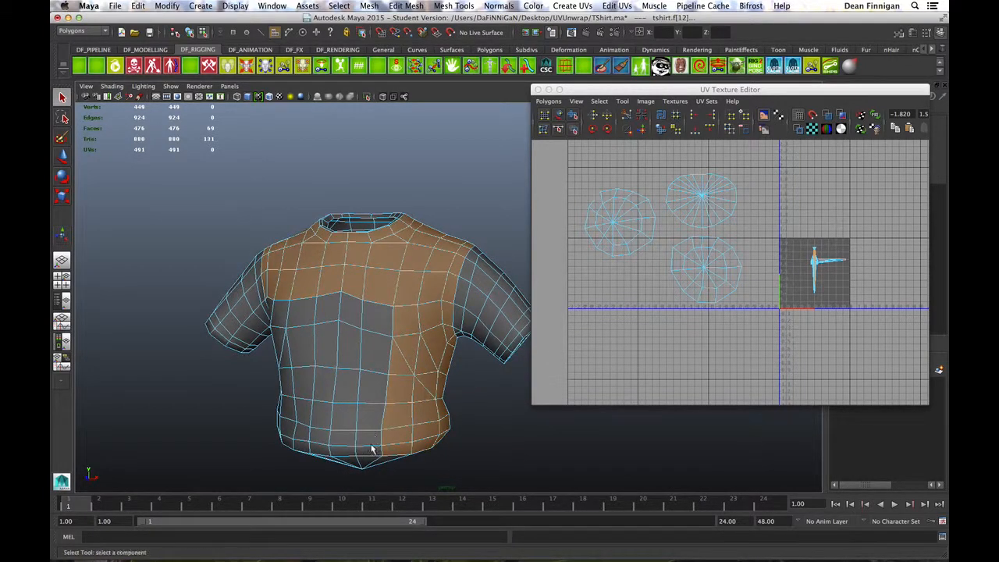
shift+click(373, 452)
shift+click(371, 435)
shift+click(371, 415)
shift+click(373, 386)
shift+click(375, 347)
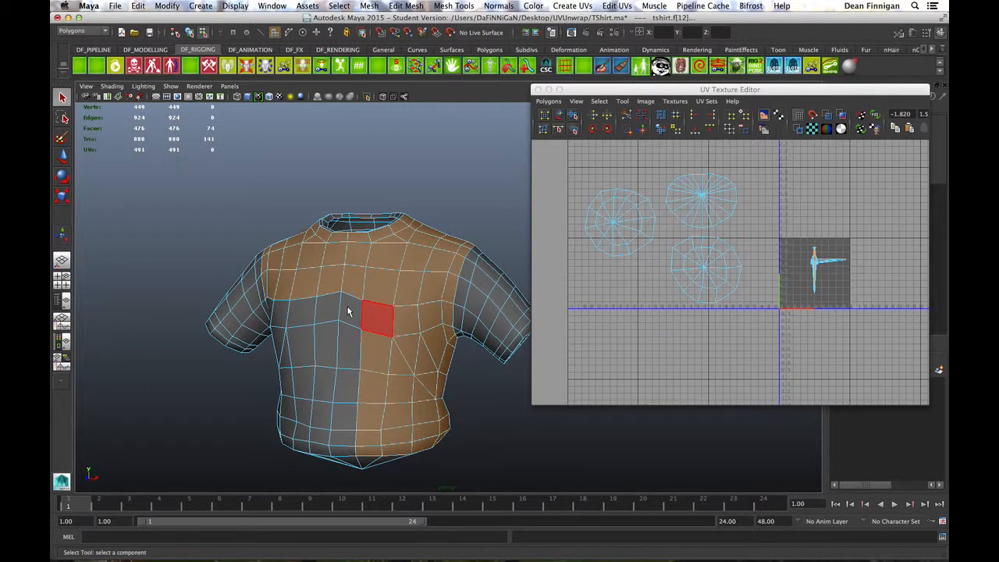
shift+click(377, 316)
Add the column of faces bordering the shirt front's centre line, from the chest down to the hem.
shift+click(347, 312)
shift+click(347, 345)
shift+click(349, 399)
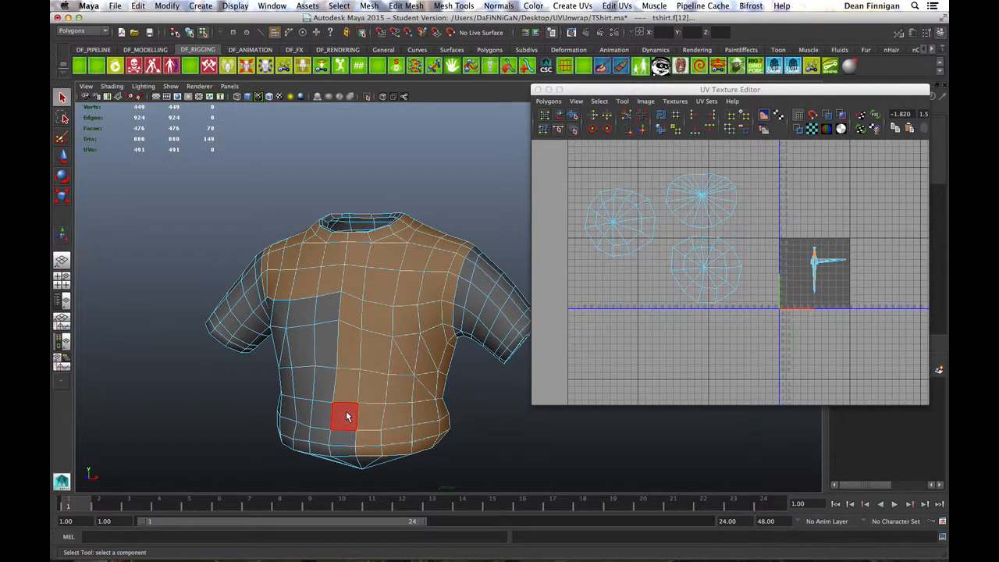
shift+click(346, 437)
shift+click(344, 449)
Add the next column of faces past the centre line, from the hem up to the selected chest faces.
shift+click(324, 448)
shift+click(320, 433)
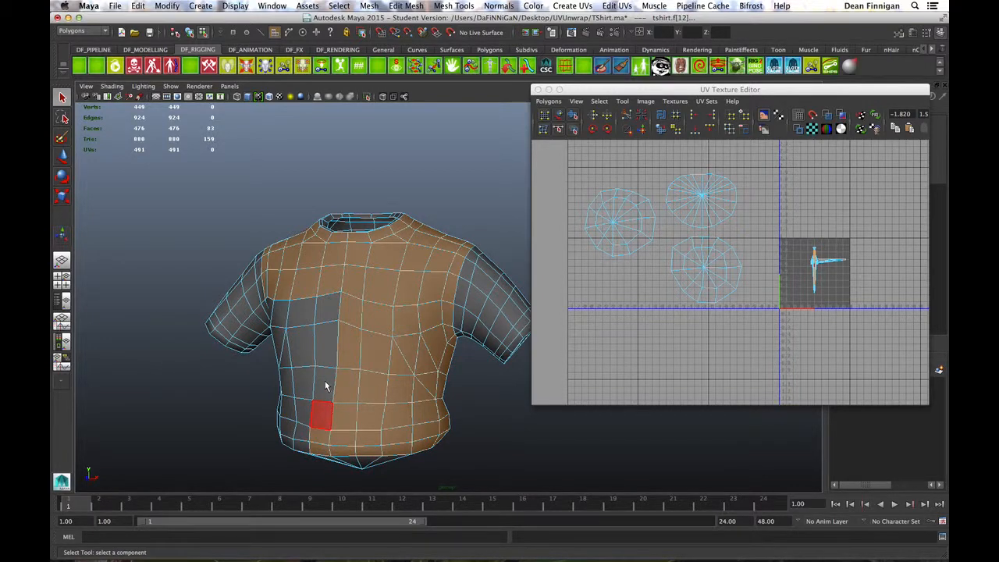
shift+click(319, 412)
shift+click(326, 354)
shift+click(326, 331)
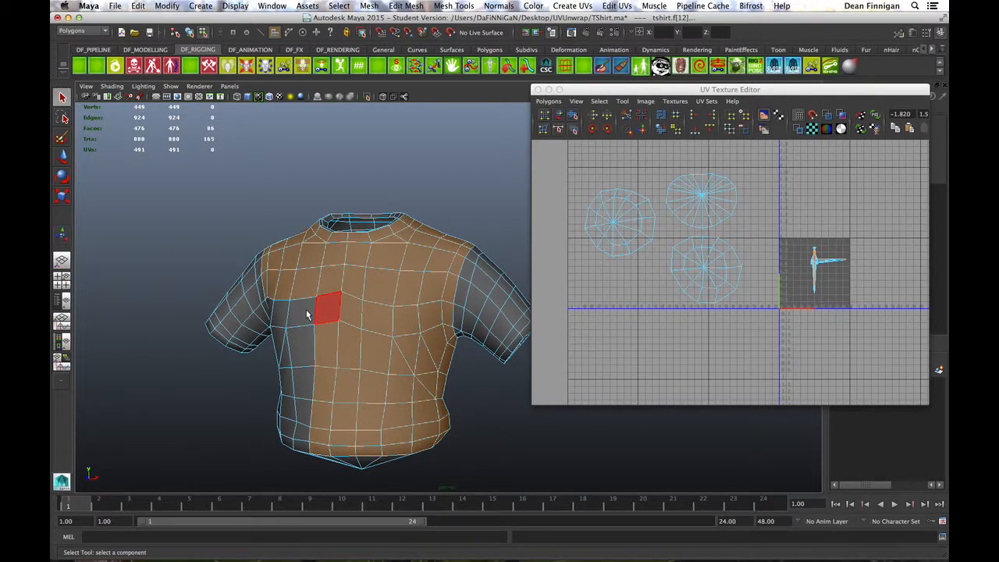
shift+click(326, 307)
Extend the selection by one more column towards the first sleeve, from the chest down to the hem.
shift+click(301, 313)
shift+click(301, 347)
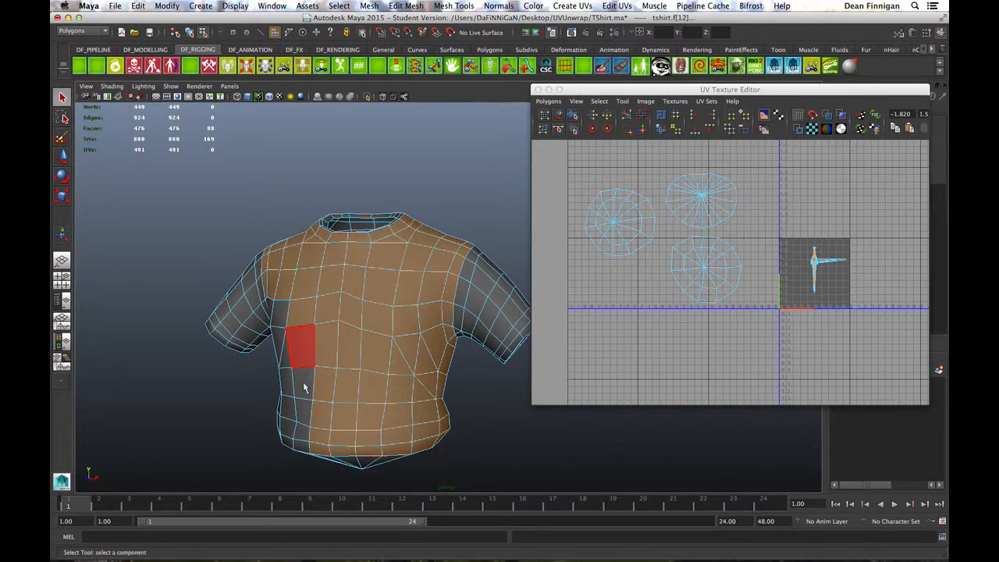
shift+click(305, 420)
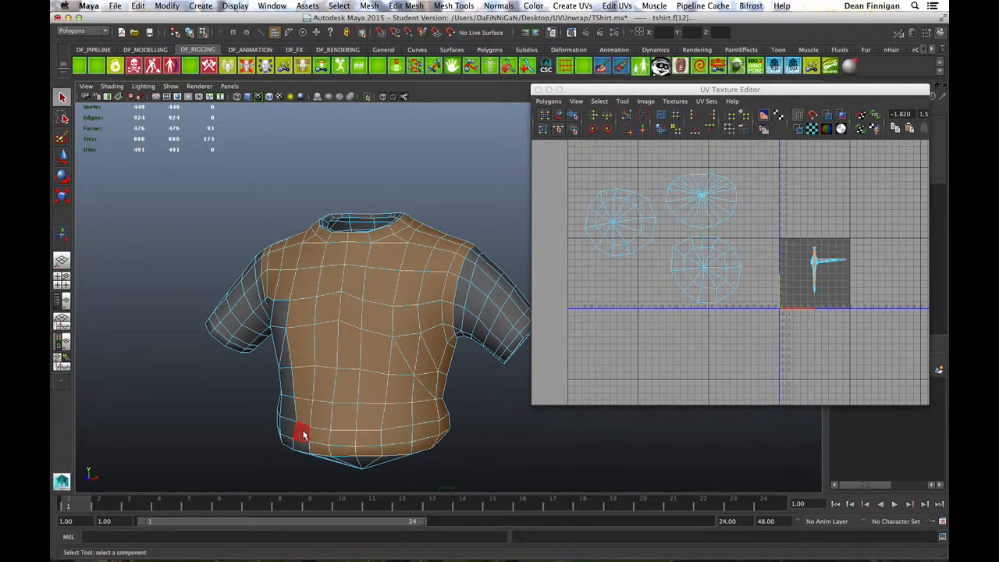
shift+click(304, 438)
shift+click(303, 446)
Add the outer column of front faces below the first sleeve's underarm, down the shirt's side to the hem.
alt+drag(323, 367, 372, 360)
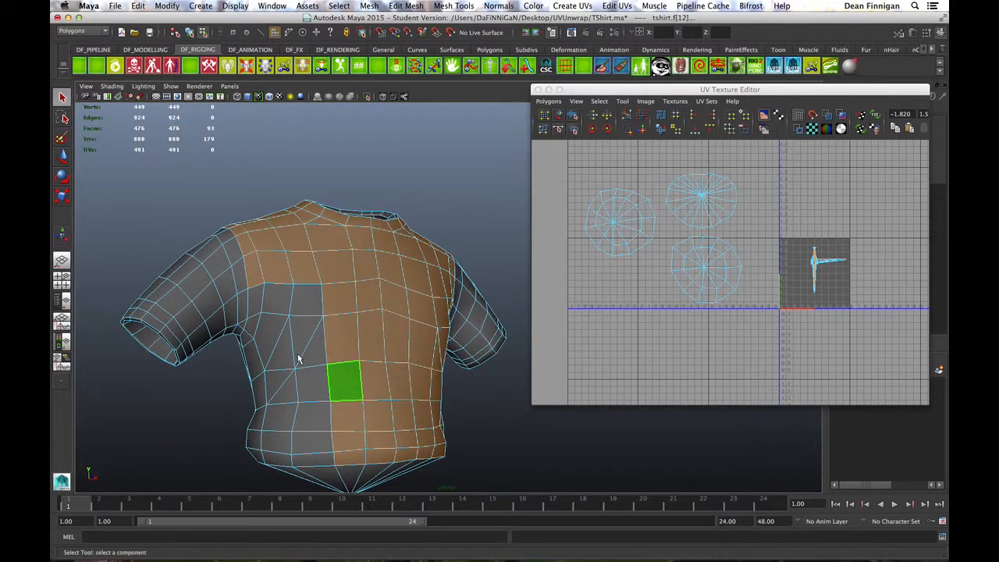
shift+click(256, 304)
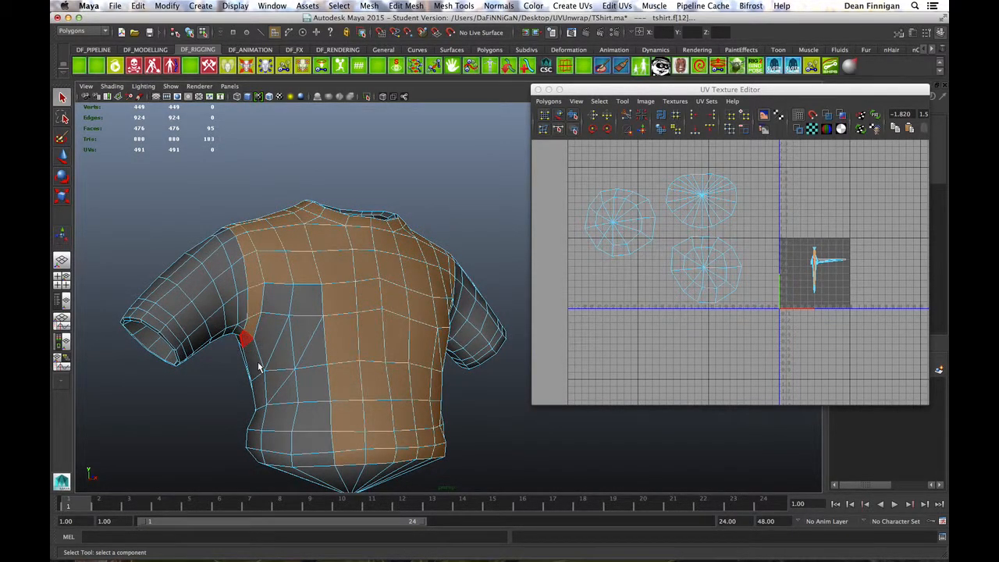
shift+click(256, 363)
shift+click(260, 407)
shift+click(257, 453)
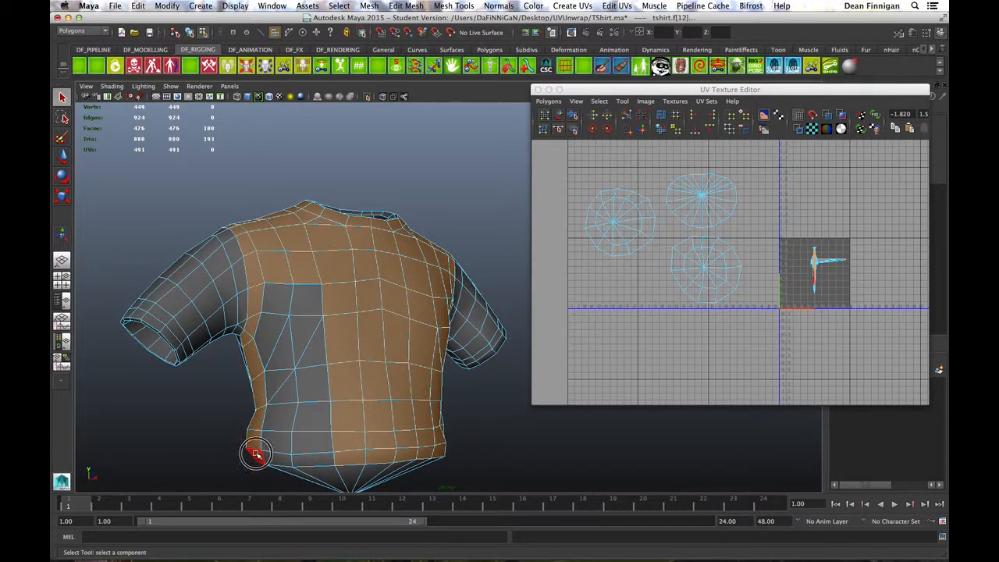
Fill in the unselected lower front faces between the side column and the centre, from the hem up through the waist triangles.
shift+click(276, 459)
shift+click(307, 463)
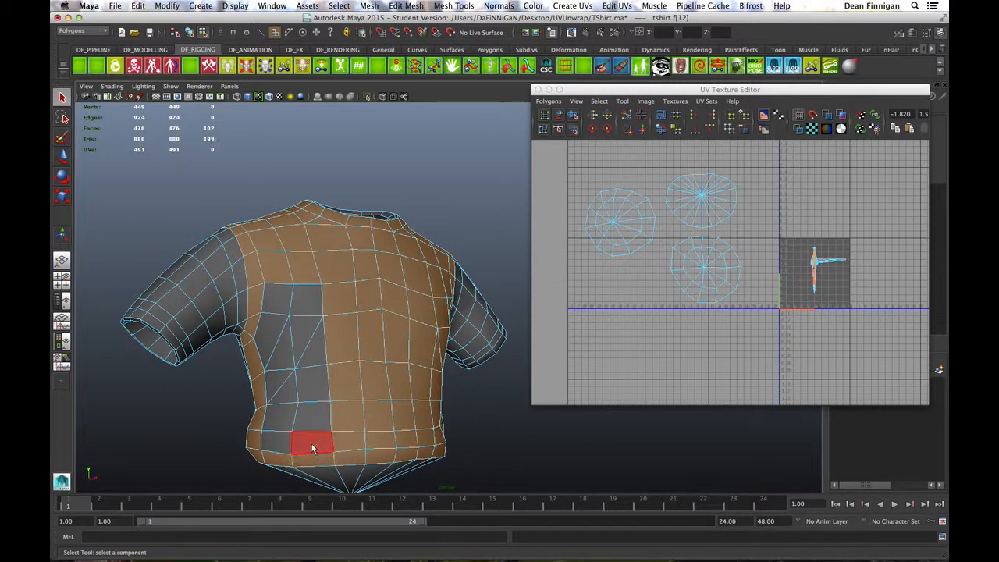
shift+click(287, 443)
shift+click(275, 442)
shift+click(277, 415)
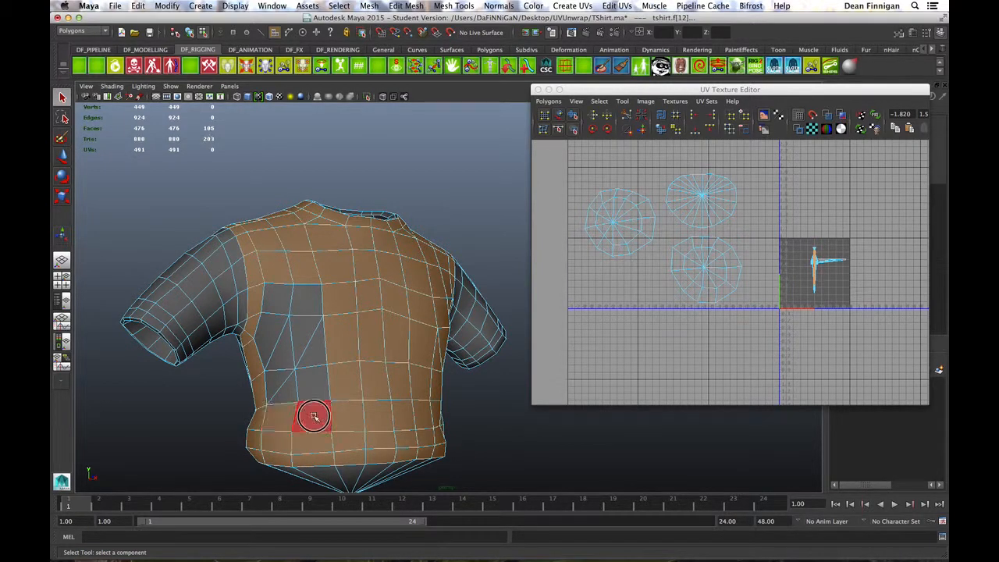
shift+click(316, 397)
shift+click(305, 394)
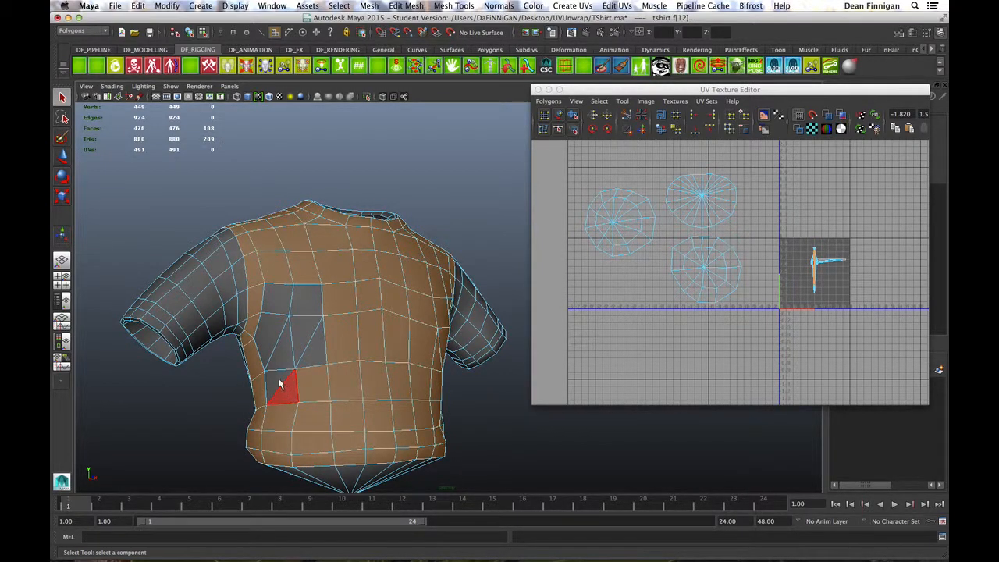
shift+click(278, 378)
Add the last unselected triangles and quads on the chest to complete the selection of the shirt's front.
shift+click(270, 333)
shift+click(285, 350)
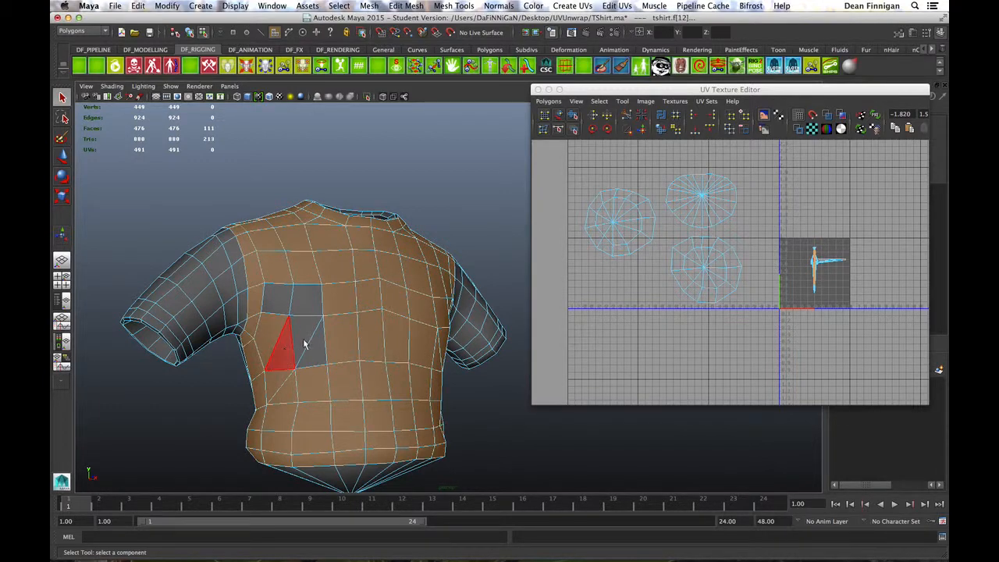
shift+click(304, 343)
shift+click(318, 351)
shift+click(317, 313)
shift+click(297, 303)
shift+click(277, 301)
Planar-map the selected front faces from the Z axis, fitted to the bounding box, and move the new UV shell beneath the circular cap shells.
alt+drag(365, 338, 273, 337)
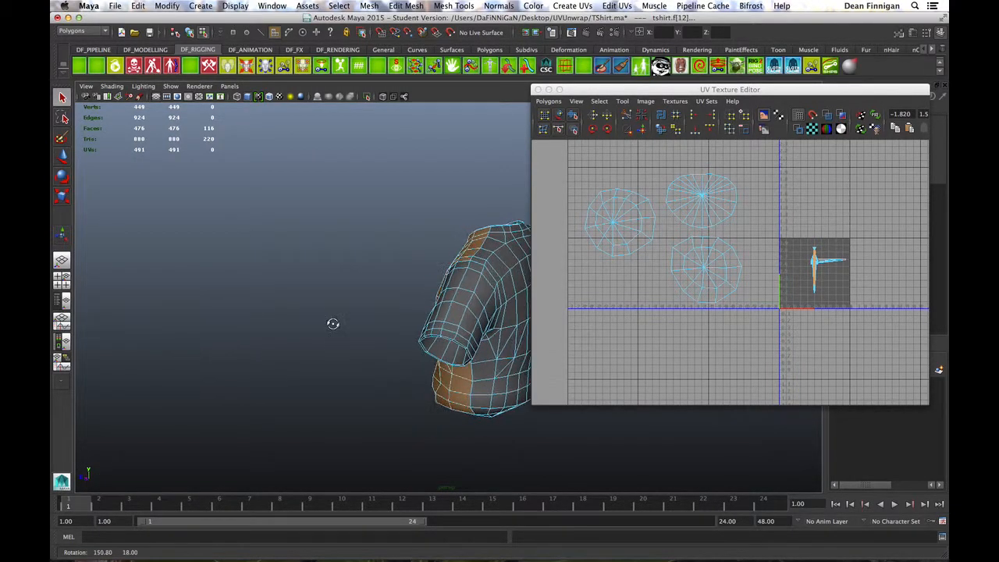
alt+drag(345, 322, 366, 315)
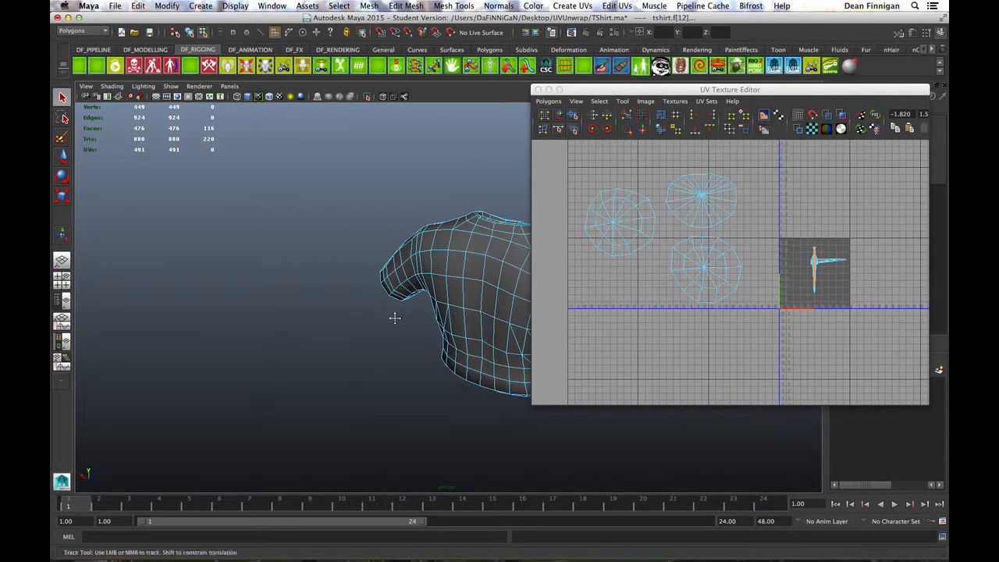
alt+middle_drag(395, 316, 454, 322)
alt+drag(450, 320, 287, 304)
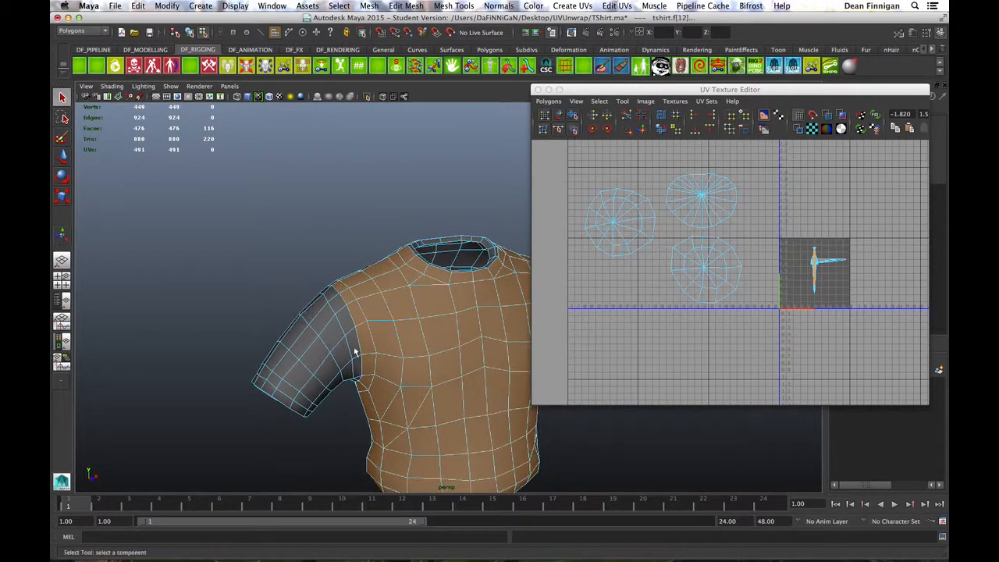
alt+drag(390, 359, 282, 376)
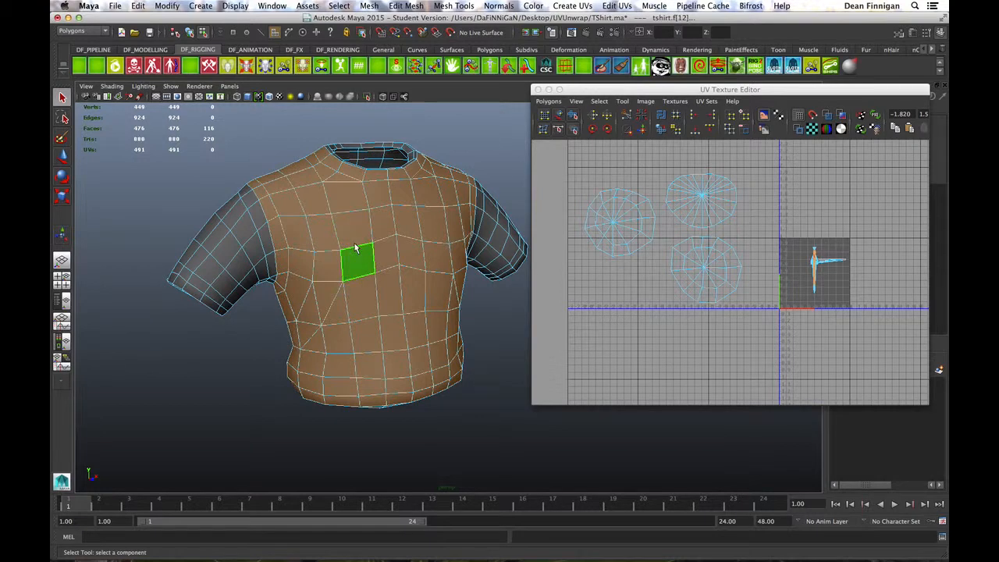
click(581, 7)
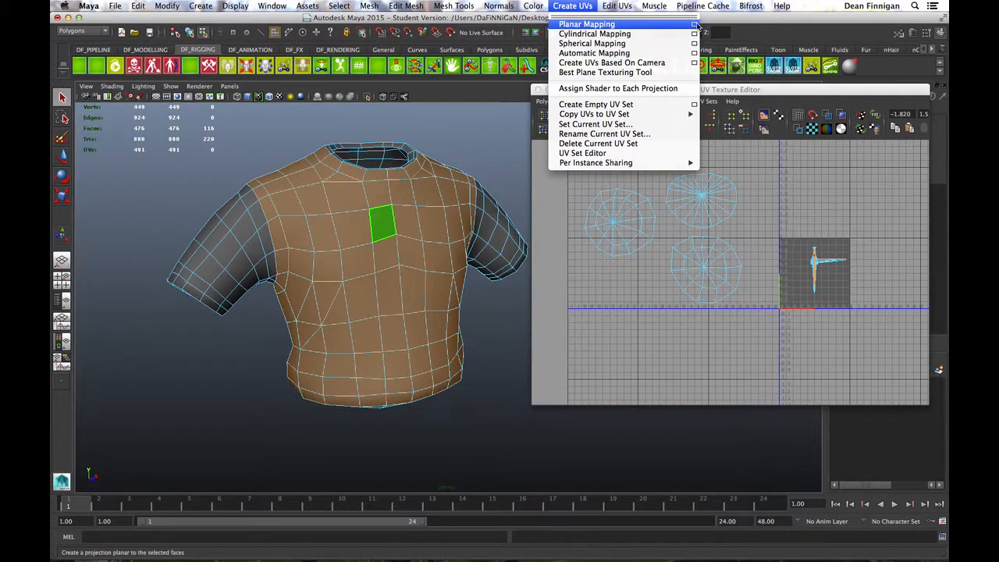
click(695, 25)
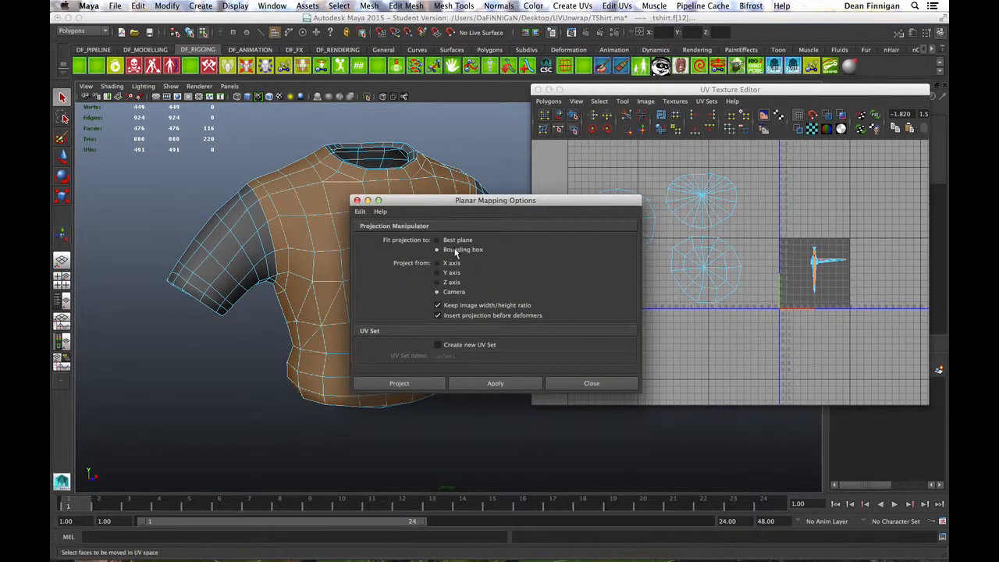
click(511, 383)
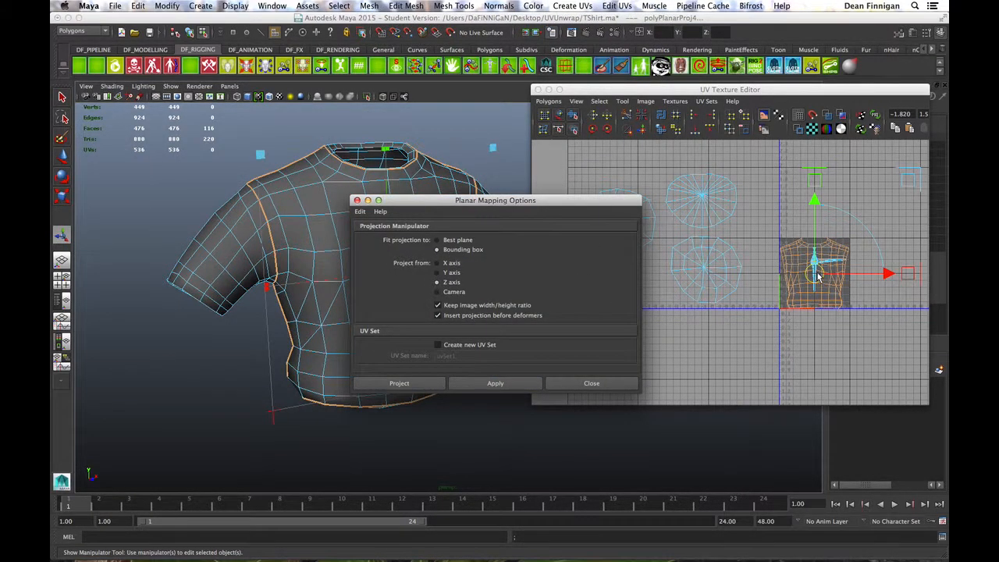
click(696, 373)
drag(817, 273, 608, 328)
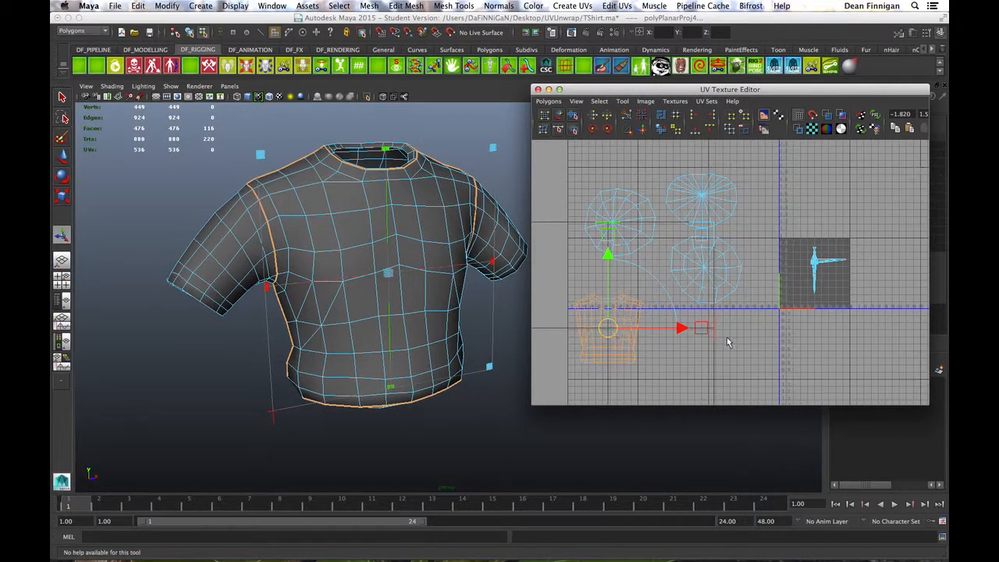
Deselect the front shell and examine its side edge, from the underarm down to the hem, for crowded or overlapping UVs.
click(749, 335)
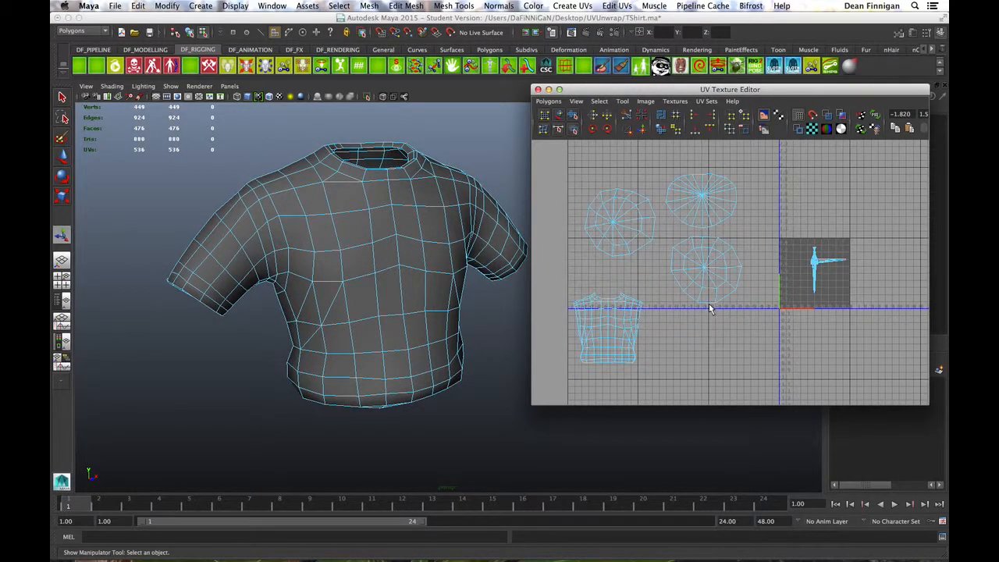
alt+middle_drag(708, 293, 705, 286)
scroll(677, 321, up, 2)
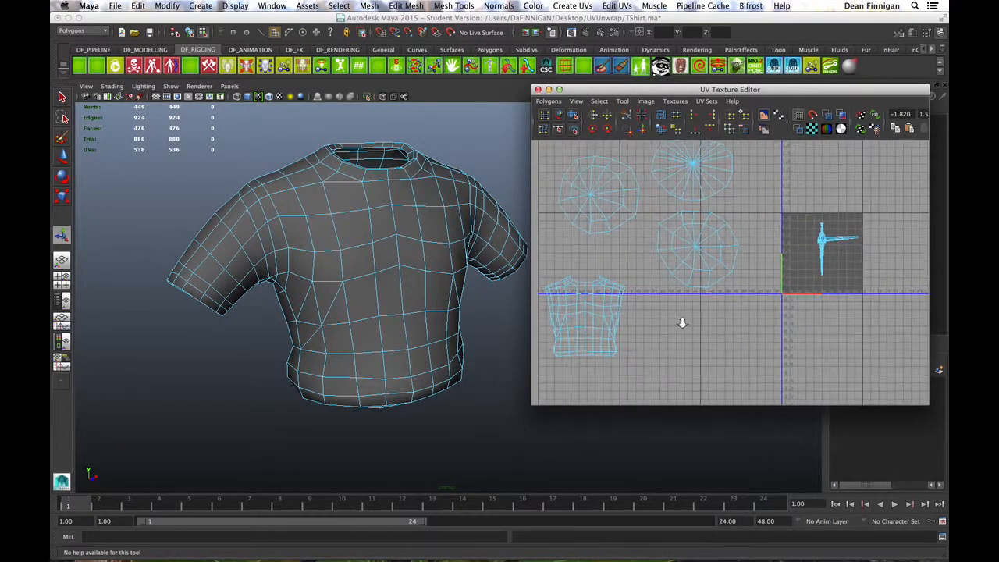
alt+middle_drag(677, 323, 738, 310)
alt+right_drag(663, 305, 754, 317)
alt+middle_drag(714, 315, 745, 308)
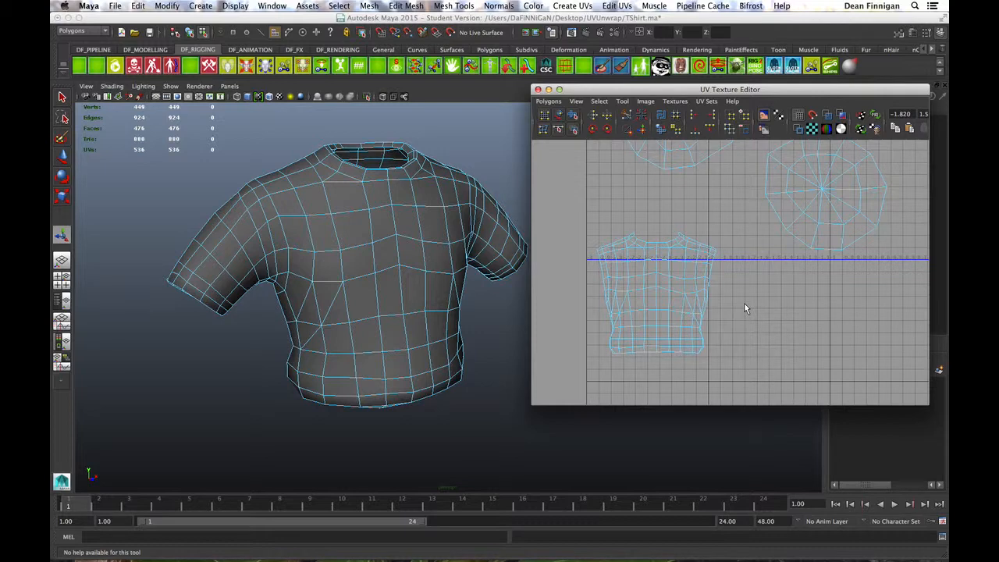
alt+right_drag(656, 312, 598, 302)
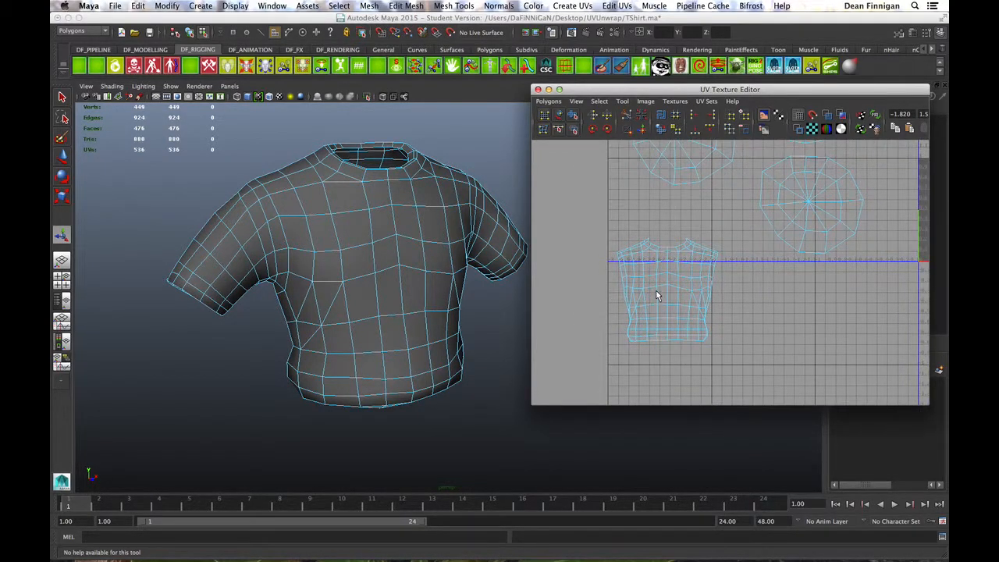
alt+middle_drag(693, 294, 690, 295)
alt+right_drag(661, 302, 824, 323)
alt+middle_drag(707, 297, 743, 242)
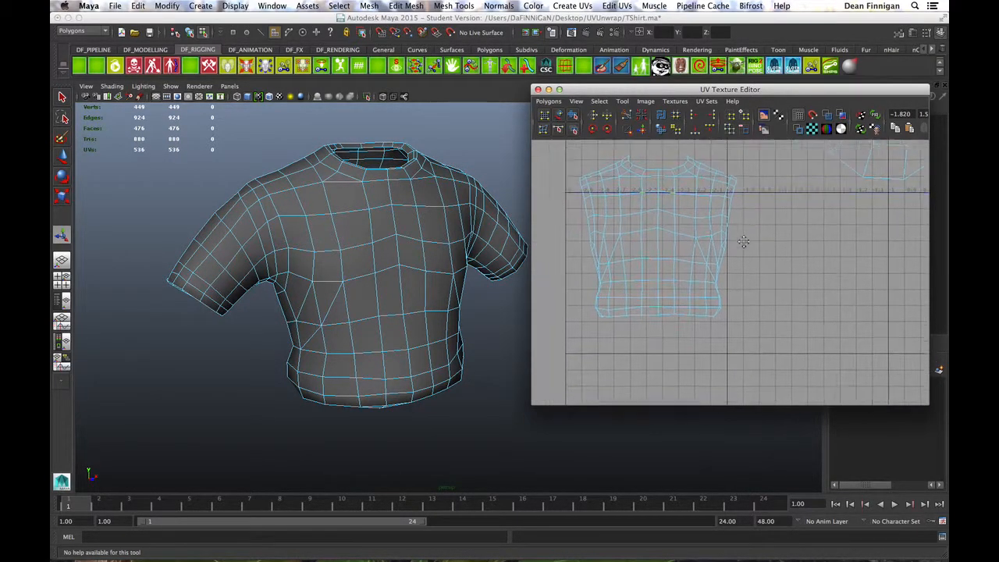
alt+right_drag(676, 282, 843, 290)
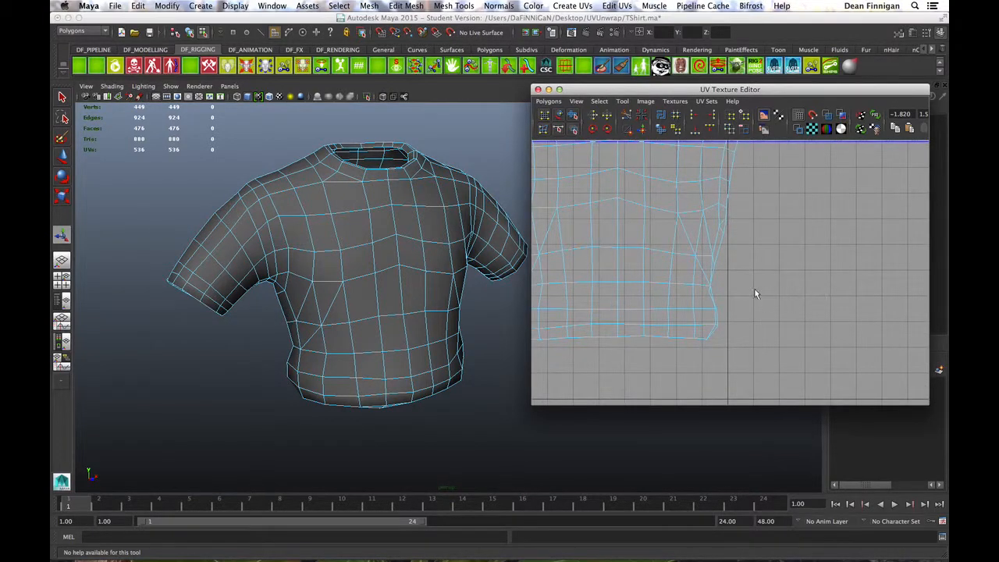
alt+middle_drag(723, 244, 770, 252)
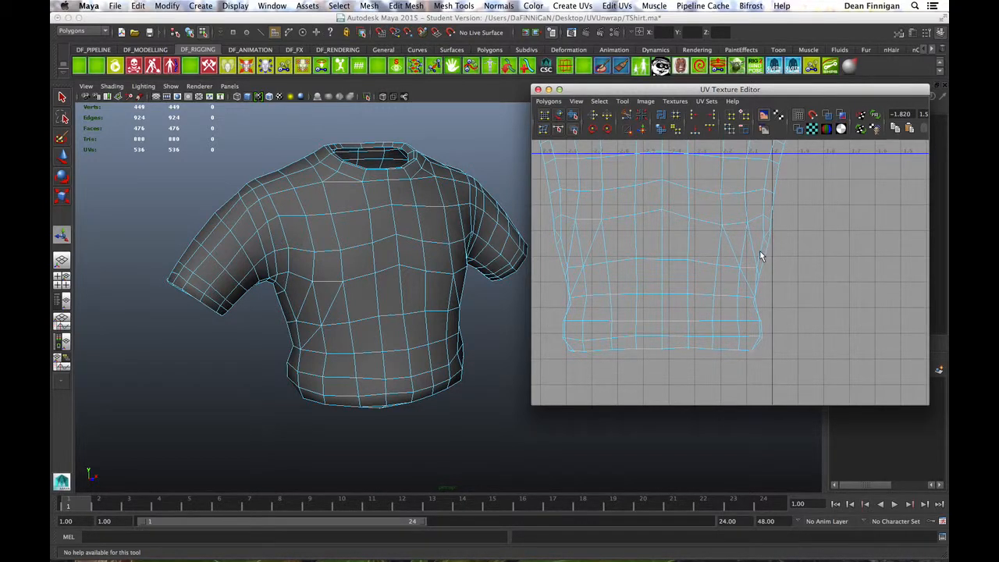
Move individual UVs on the front shell's right side edge, between underarm and waist, outward to separate the crowded points.
right_drag(760, 276, 796, 278)
click(763, 282)
key(w)
drag(760, 277, 767, 270)
click(772, 237)
click(775, 240)
click(774, 238)
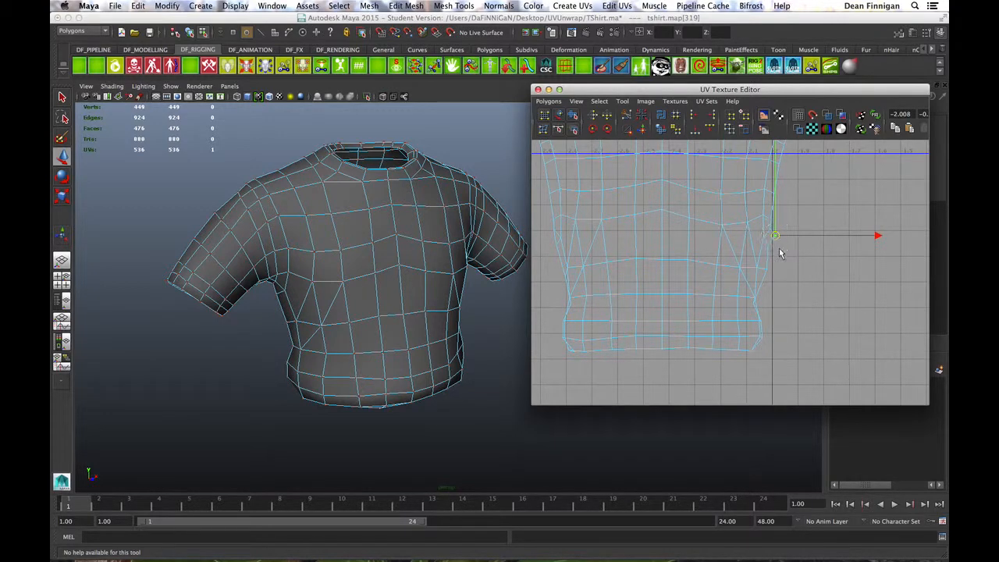
click(769, 248)
drag(769, 245, 774, 250)
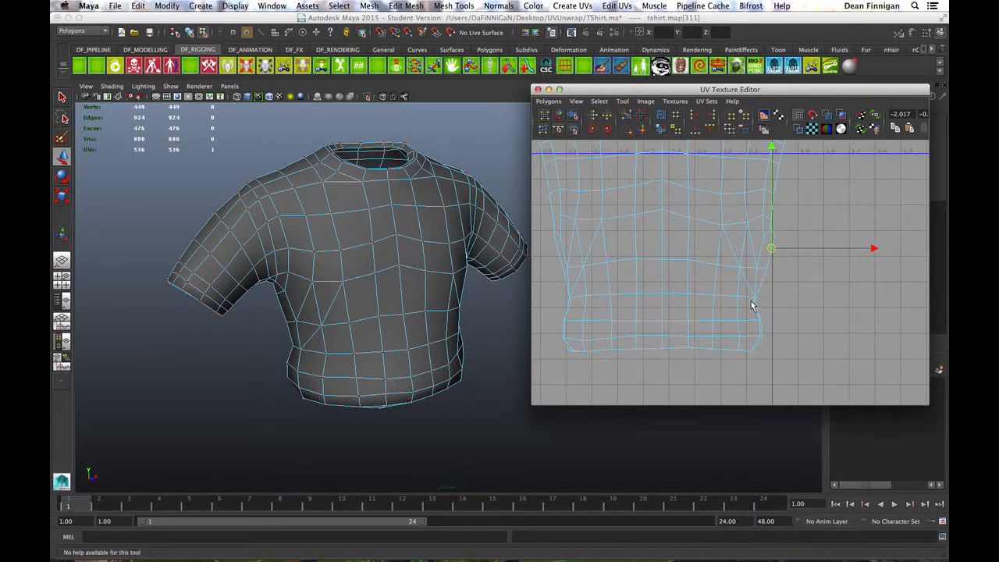
Move the right-edge UVs from the waist to just above the hem outward into a nearly vertical line.
click(753, 308)
drag(760, 302, 768, 342)
click(763, 340)
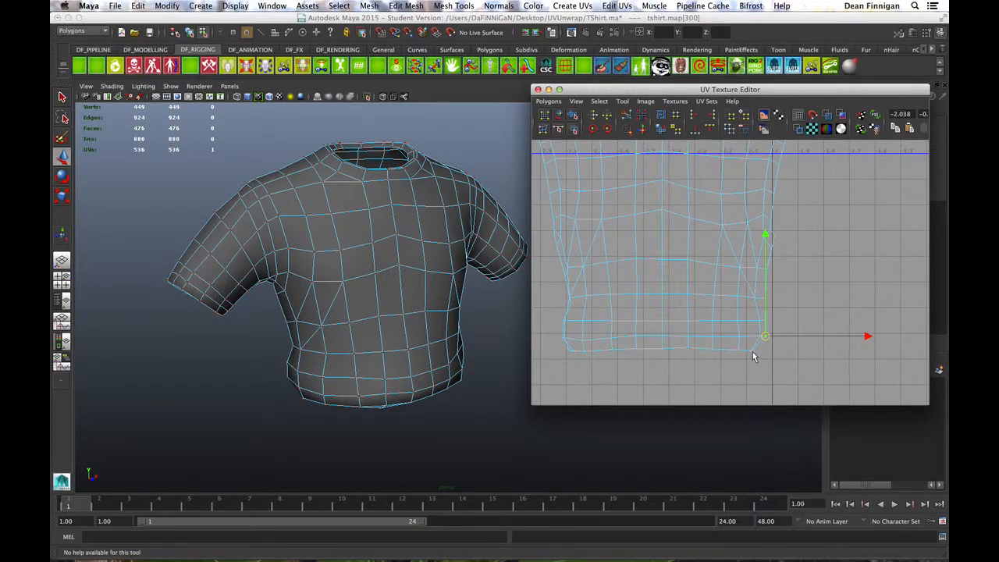
Move the hem's right corner UV outward beneath the side edge and reposition the neighbouring hem UV to square off the corner.
click(752, 358)
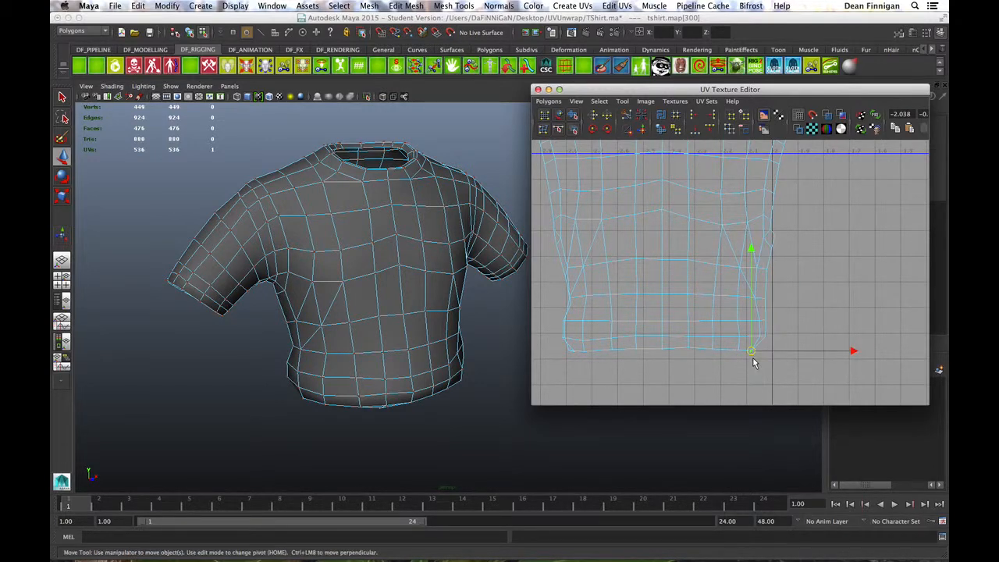
drag(753, 355, 748, 356)
click(751, 361)
click(751, 356)
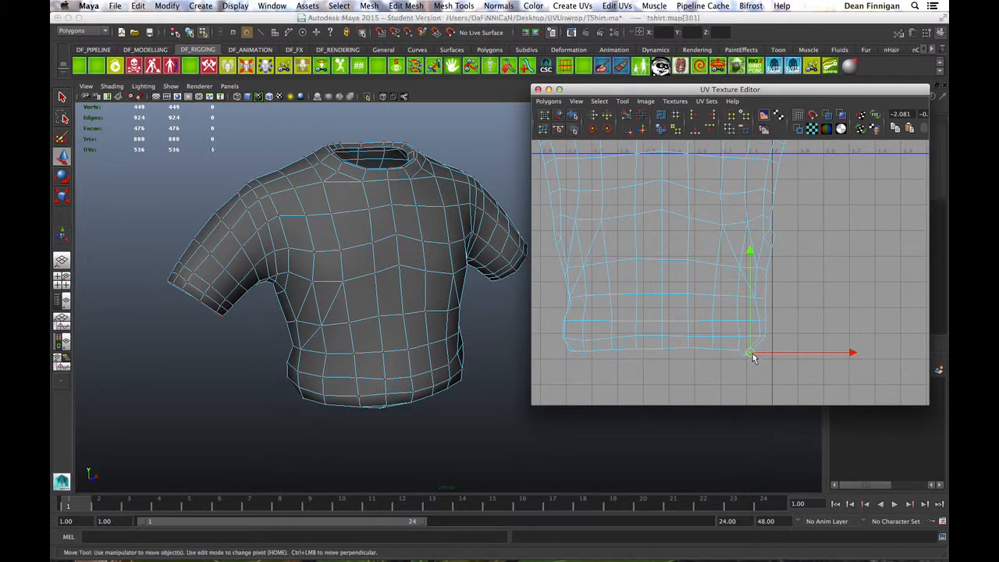
drag(750, 355, 766, 351)
click(749, 352)
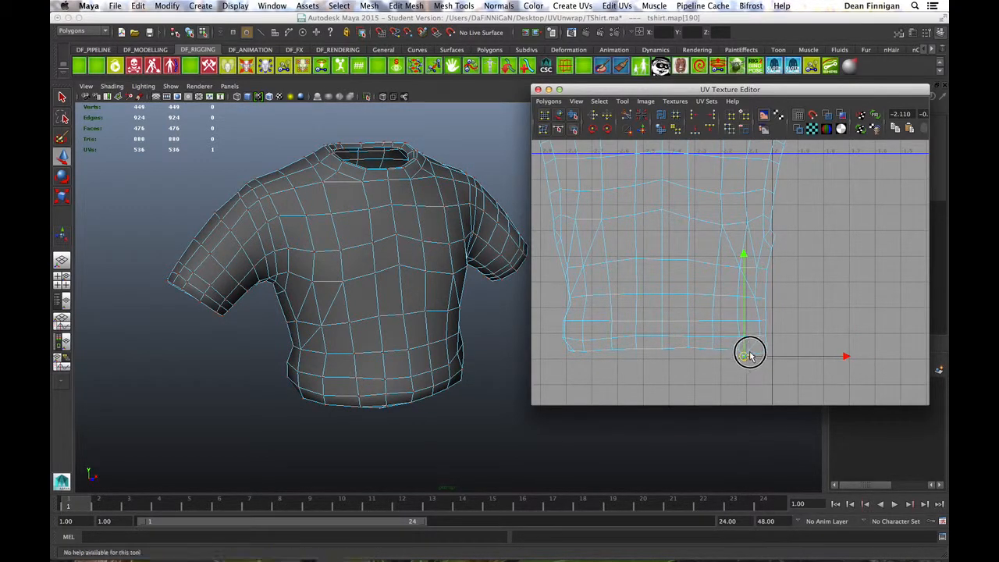
drag(753, 350, 754, 350)
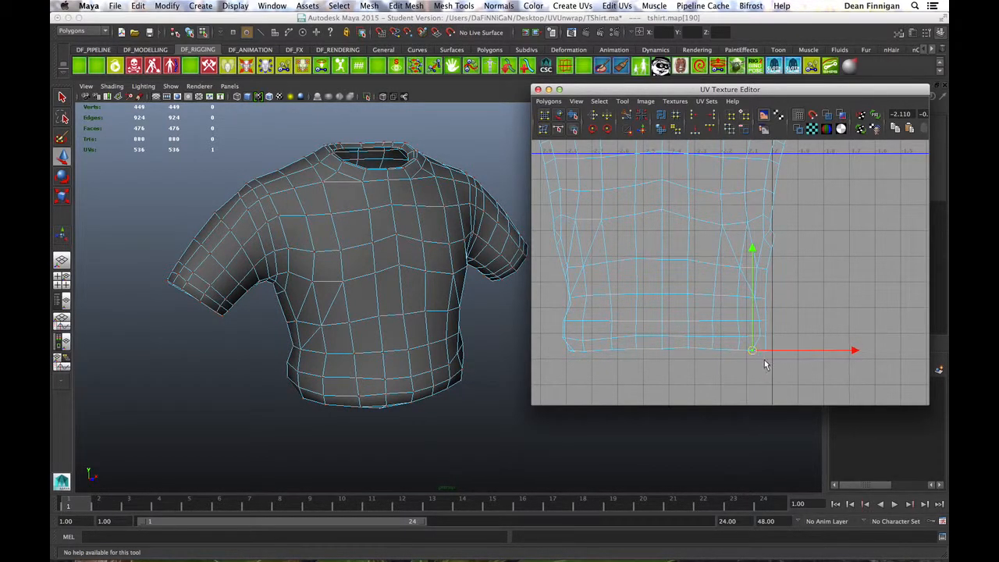
Shift the two inner-column UVs above the hem's right corner slightly inward to even out the spacing beside the edge.
click(760, 338)
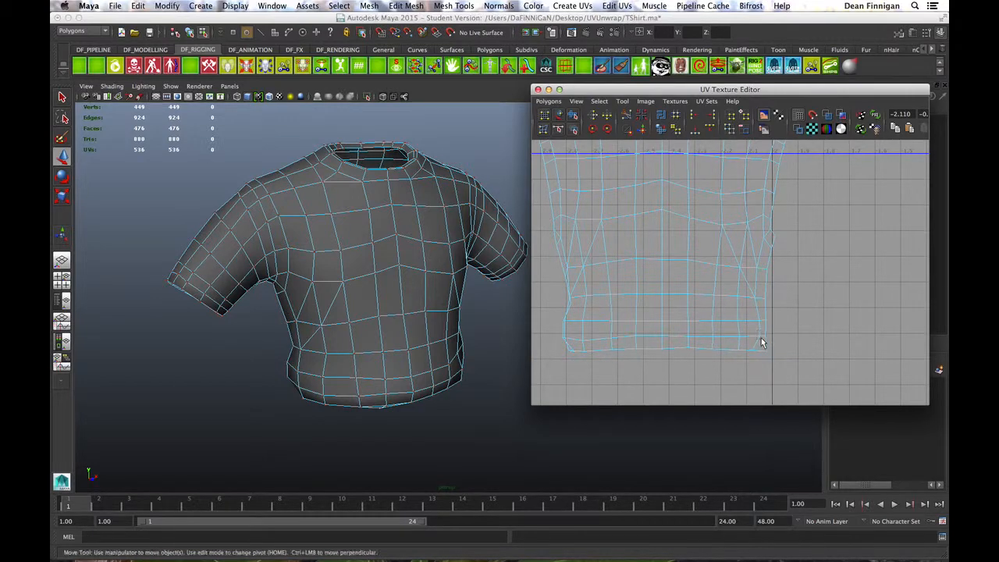
drag(761, 337, 756, 337)
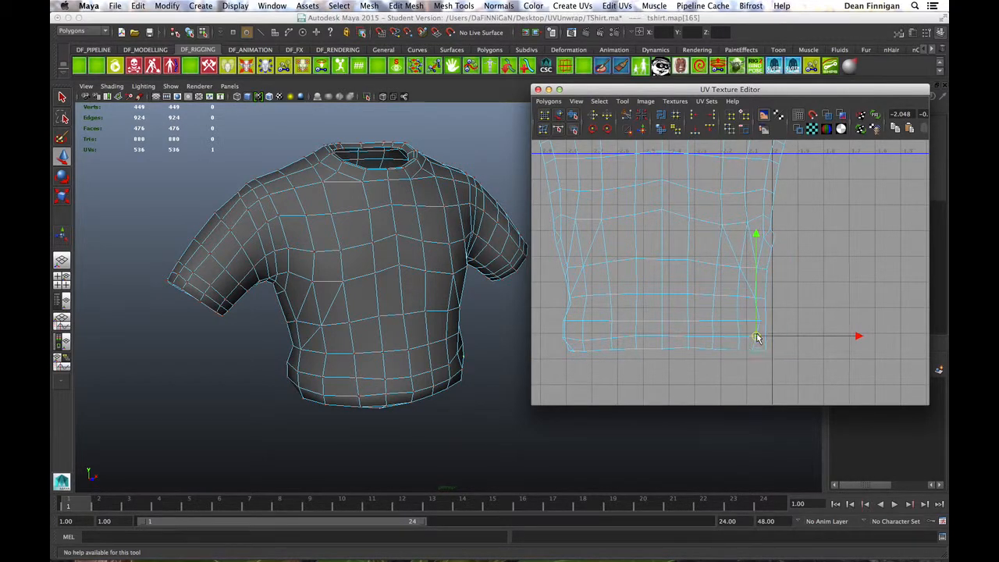
click(760, 329)
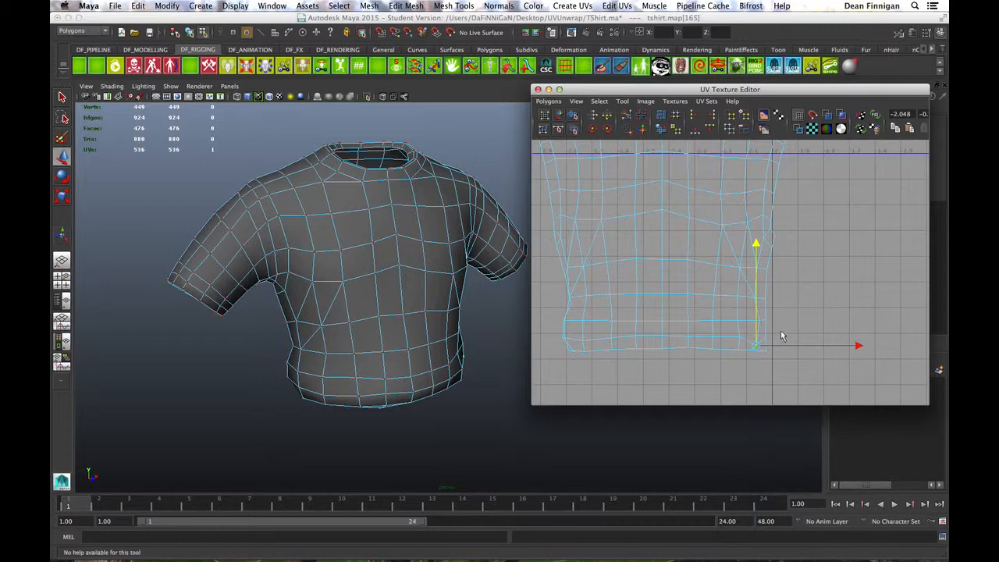
key(super+z)
click(800, 313)
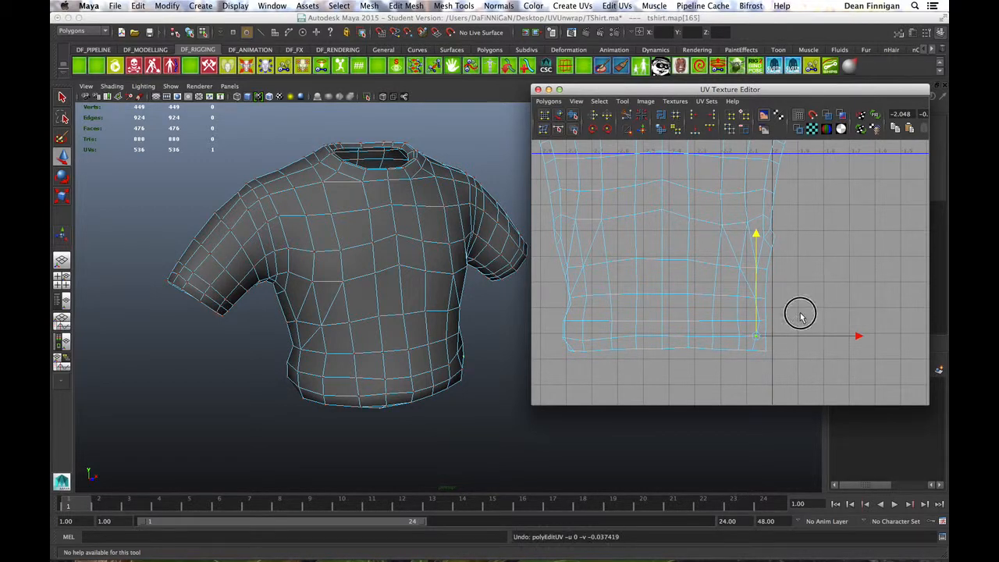
click(760, 323)
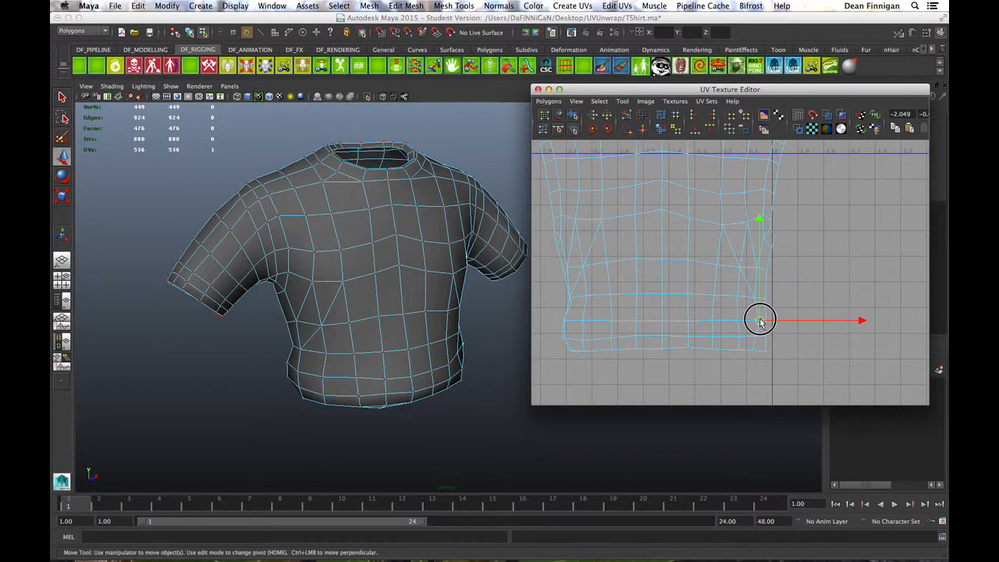
drag(758, 321, 755, 323)
click(756, 337)
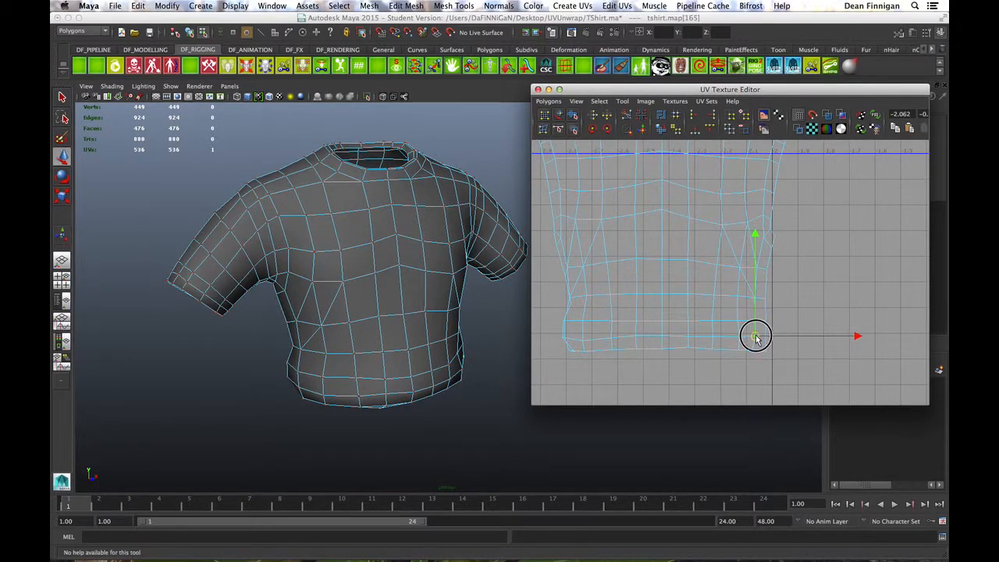
click(769, 310)
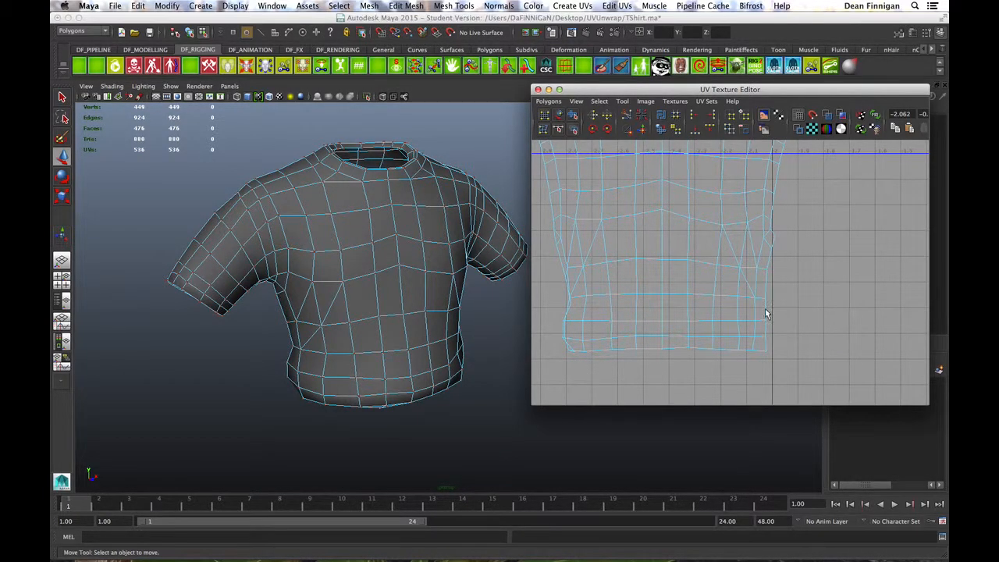
Review the whole adjusted front shell and its place among the circular cap shells.
alt+right_drag(815, 287, 699, 271)
alt+middle_drag(812, 259, 735, 213)
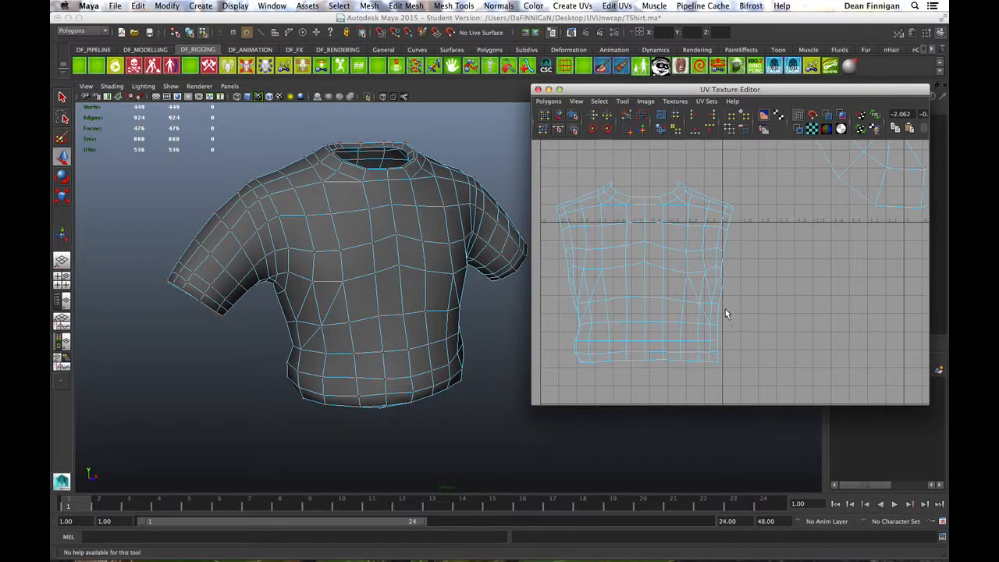
alt+middle_drag(763, 276, 767, 294)
alt+right_drag(781, 289, 665, 289)
alt+middle_drag(805, 290, 770, 313)
alt+right_drag(703, 294, 587, 286)
alt+middle_drag(760, 280, 755, 283)
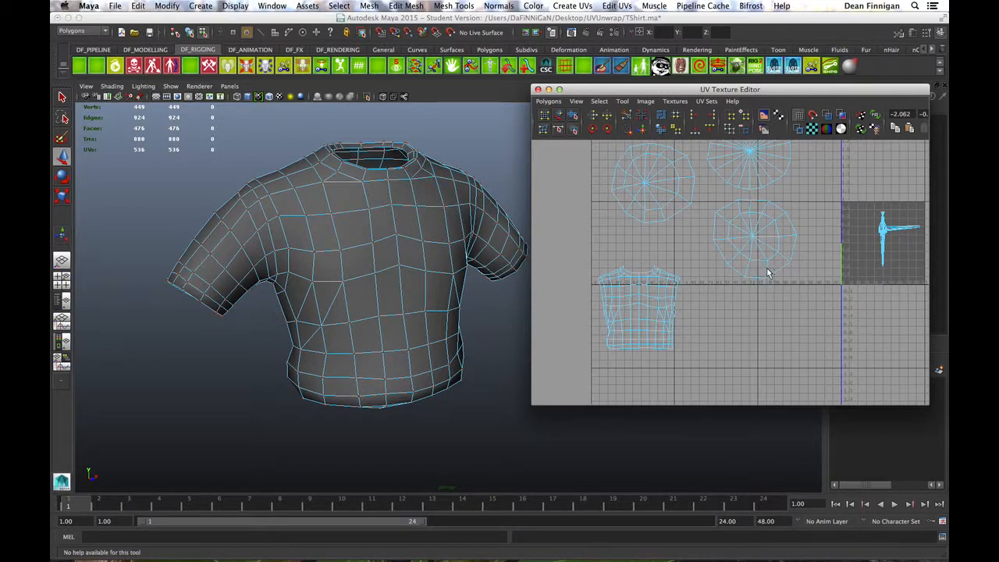
alt+middle_drag(778, 315, 769, 334)
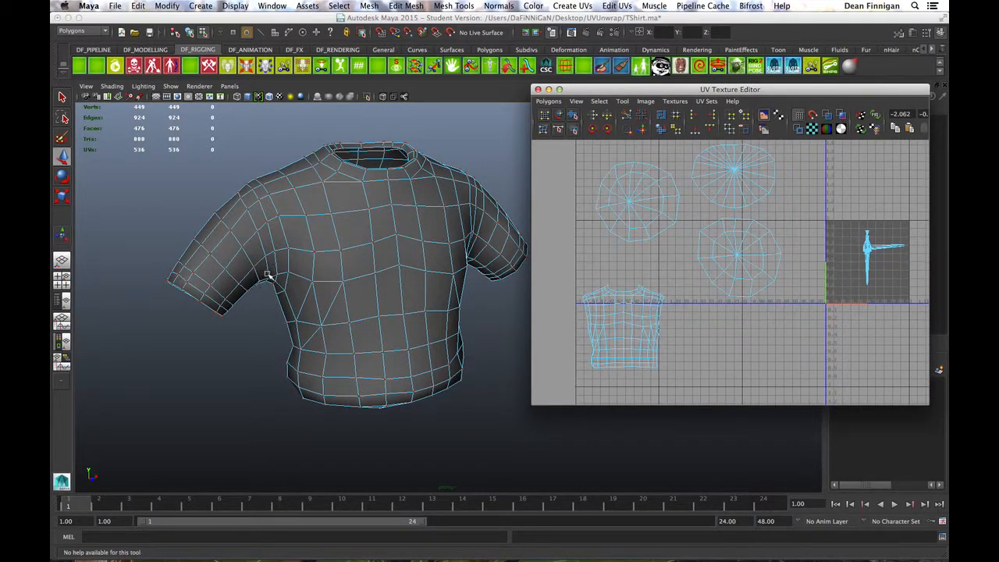
Switch to face selection and select the ring of faces where the sleeve on the screen's right meets the shoulder.
alt+middle_drag(383, 232, 311, 240)
alt+drag(353, 278, 340, 273)
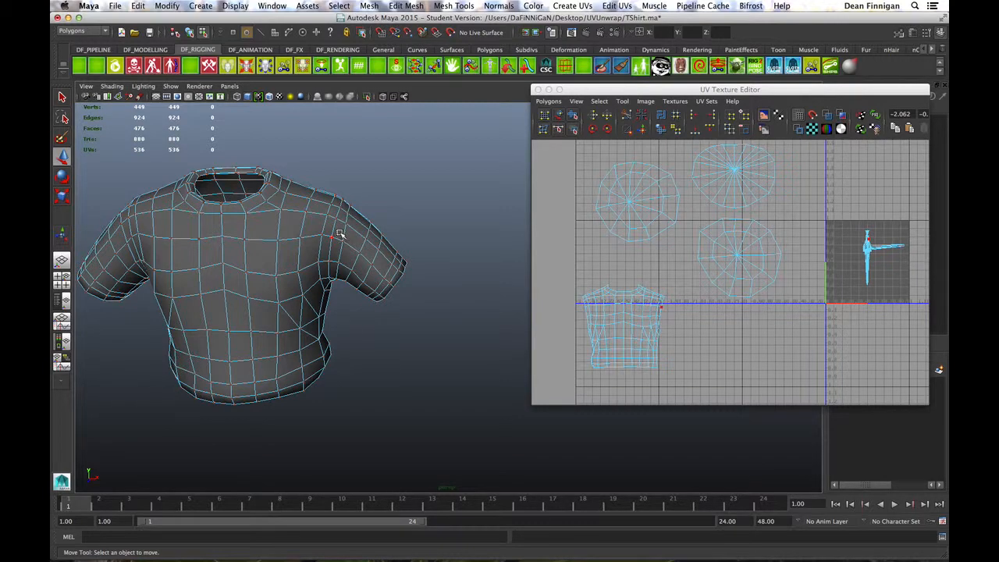
right_drag(341, 232, 338, 256)
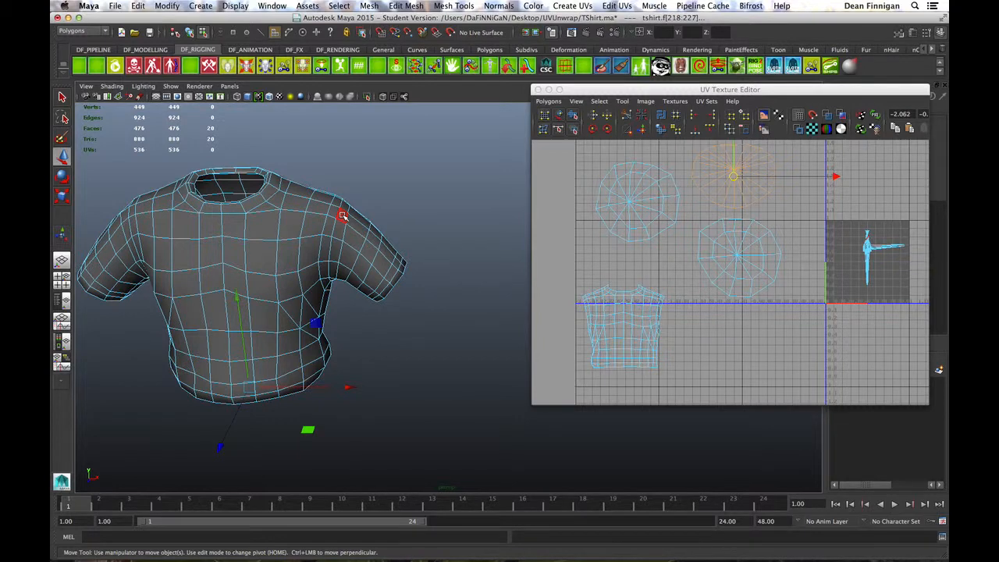
click(341, 218)
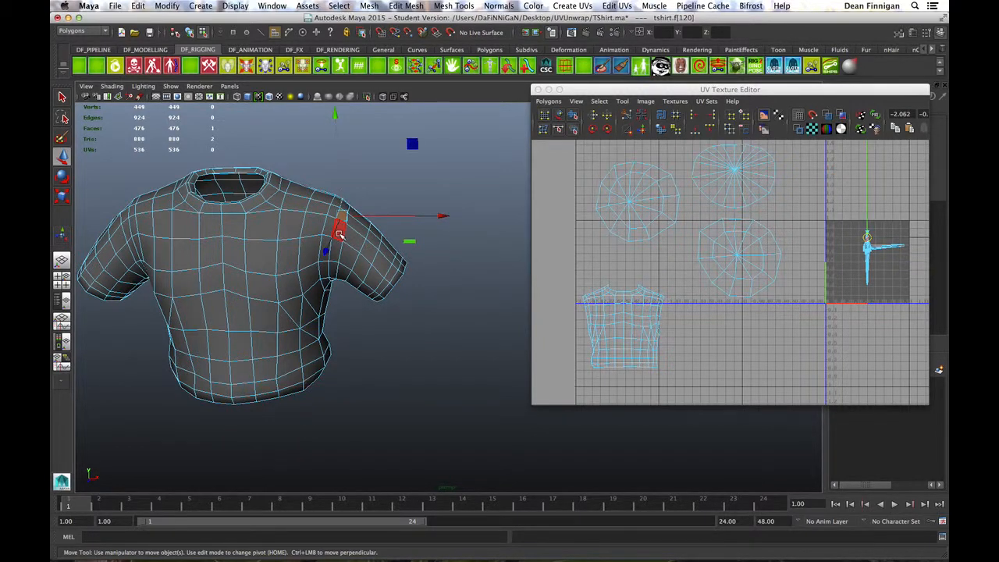
key(q)
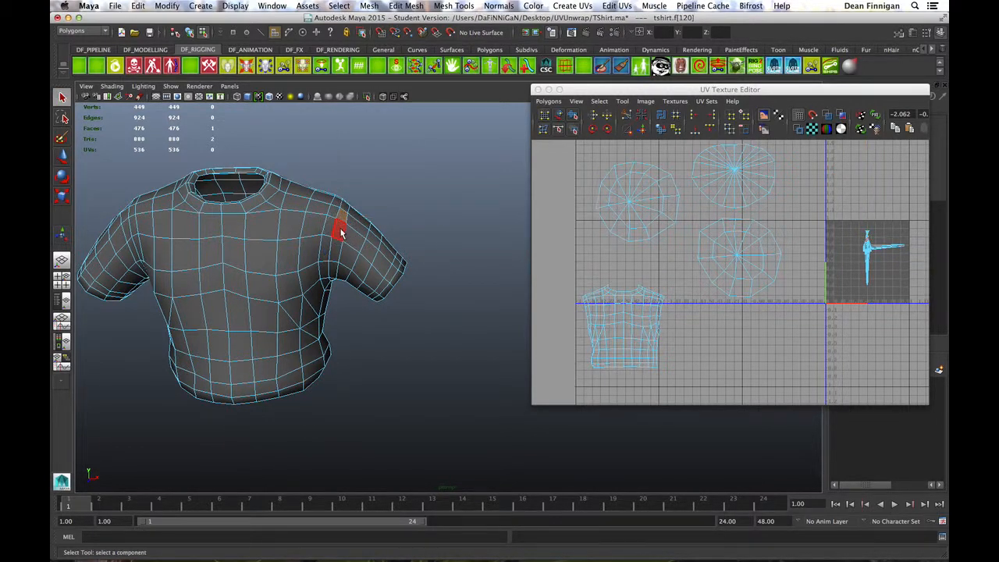
double_click(341, 233)
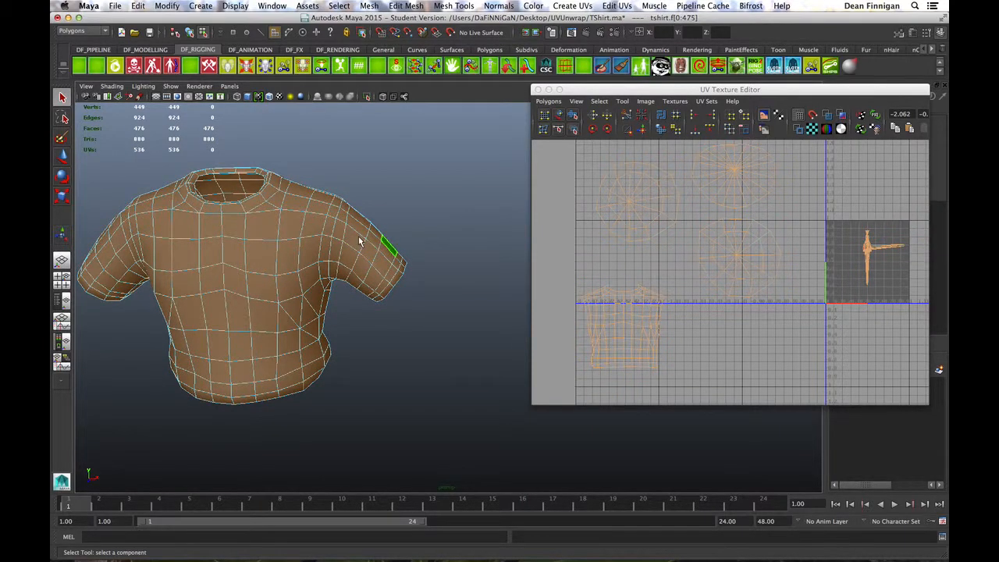
key(z)
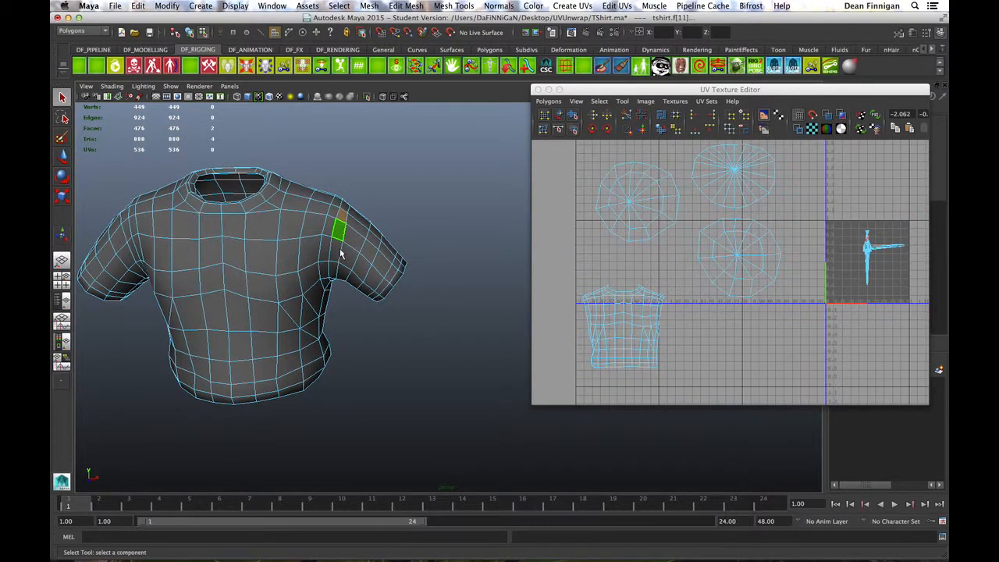
shift+click(340, 236)
shift+double_click(336, 245)
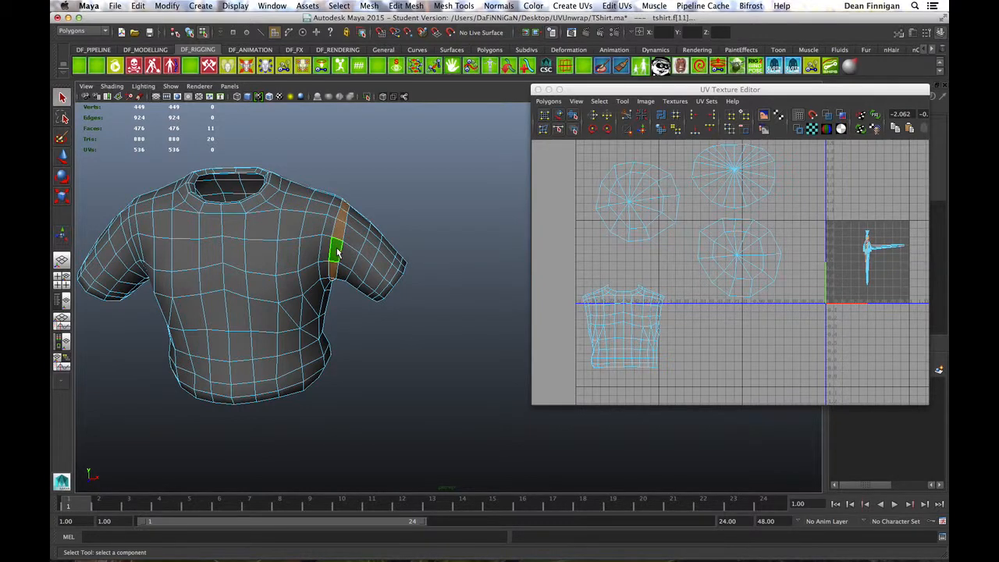
Add the remaining rings of sleeve faces down to the cuff and check the selection from beneath the arm.
shift+click(351, 255)
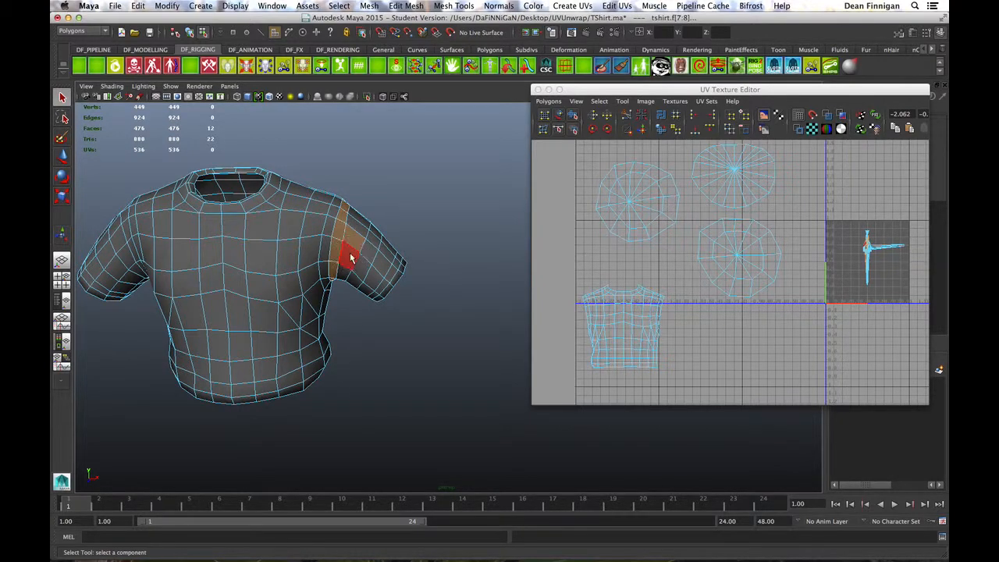
shift+double_click(362, 254)
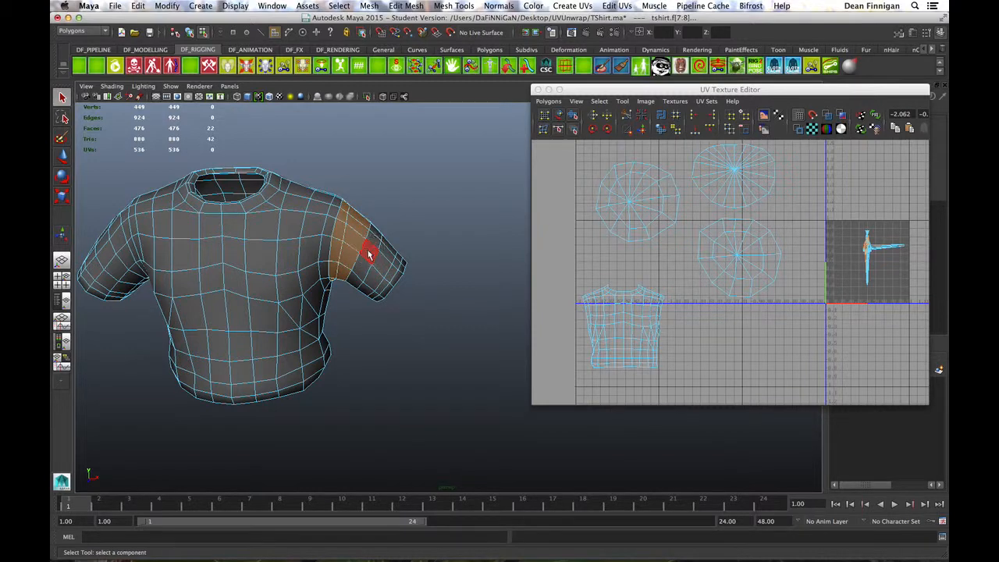
shift+click(364, 267)
shift+double_click(376, 269)
shift+double_click(373, 279)
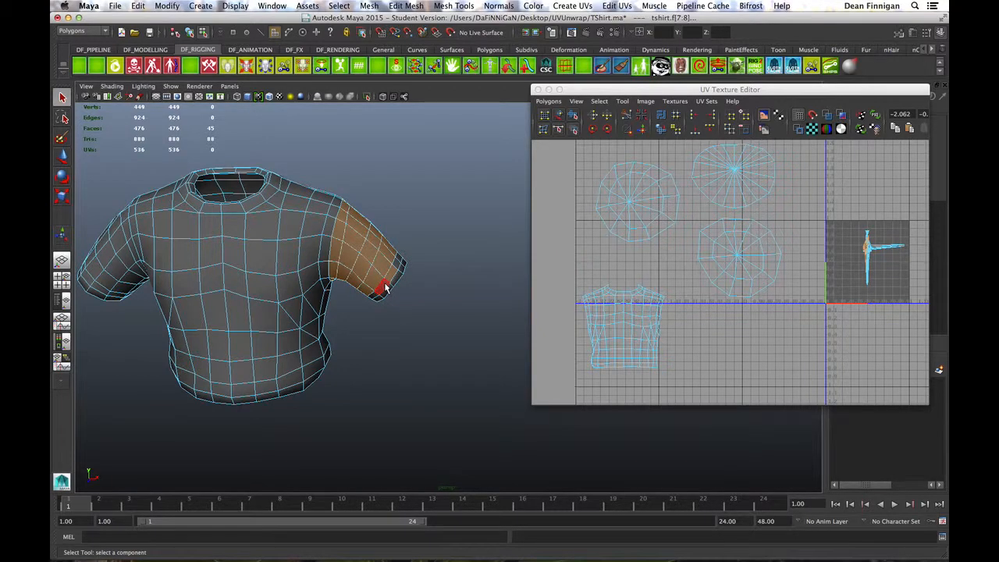
shift+double_click(394, 279)
shift+click(388, 290)
alt+drag(375, 299, 358, 207)
alt+right_drag(400, 278, 456, 285)
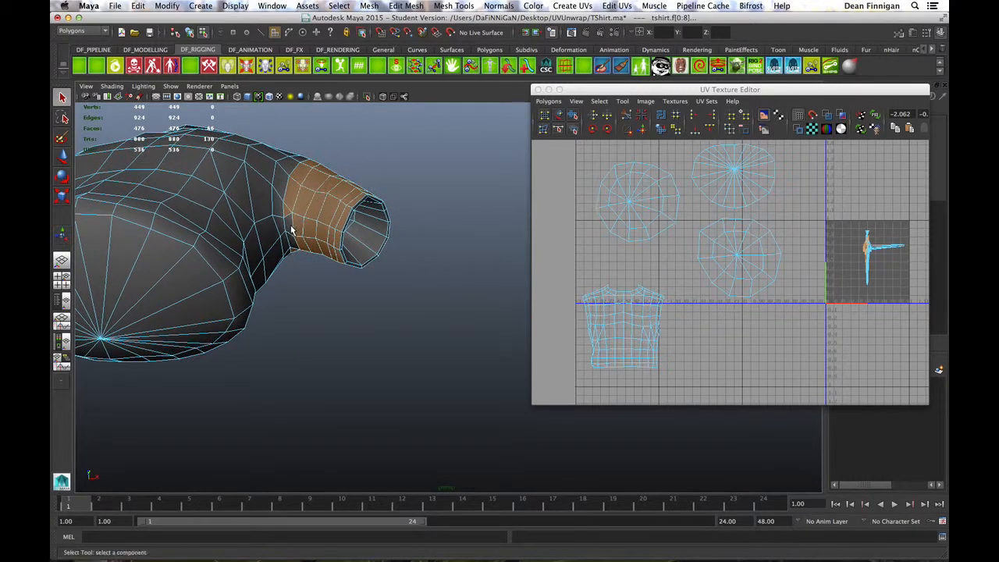
Add the missing underarm and cuff faces to the sleeve selection and check it from the front of the shirt.
shift+click(291, 239)
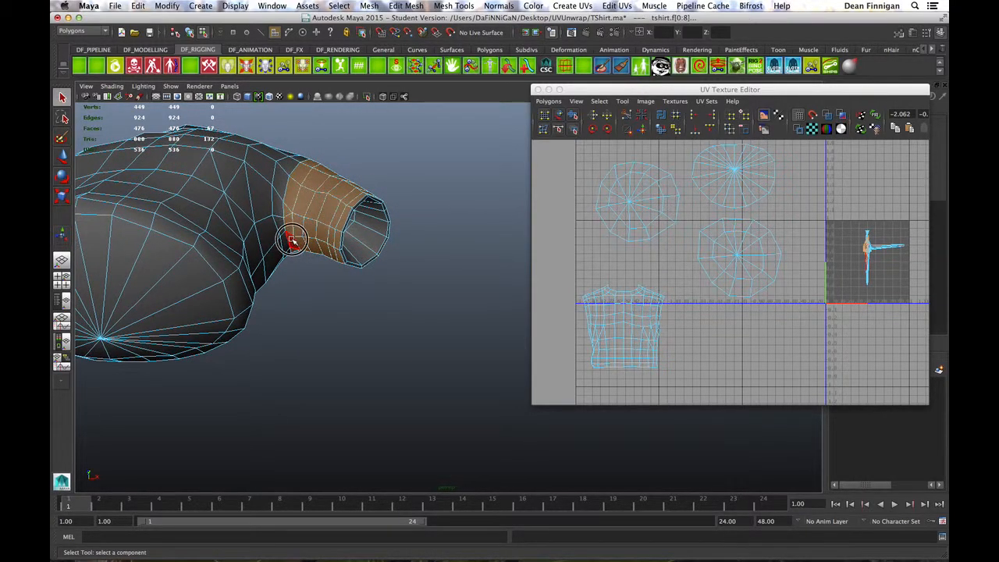
shift+click(346, 259)
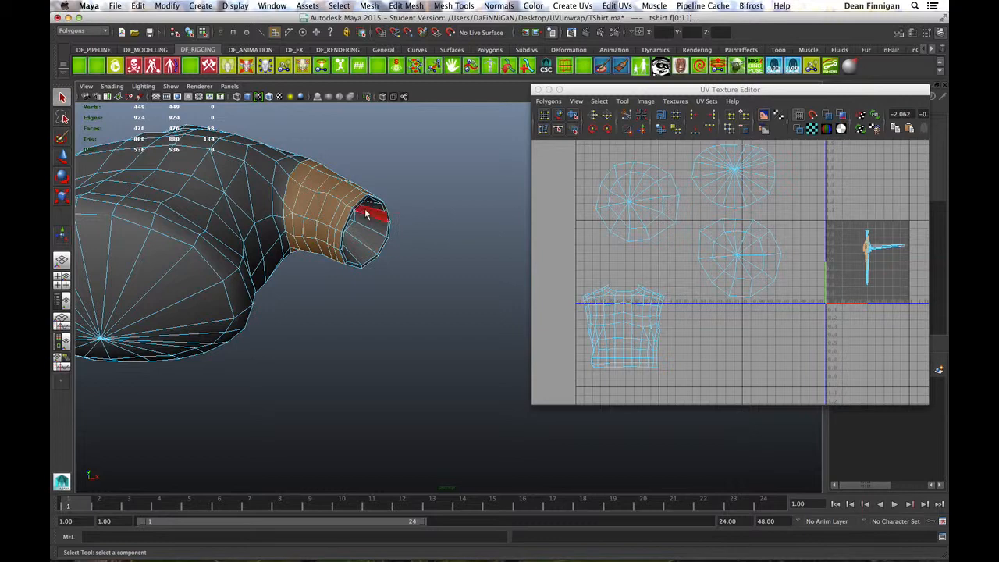
alt+drag(380, 228, 407, 263)
alt+middle_drag(407, 262, 464, 274)
scroll(468, 261, down, 3)
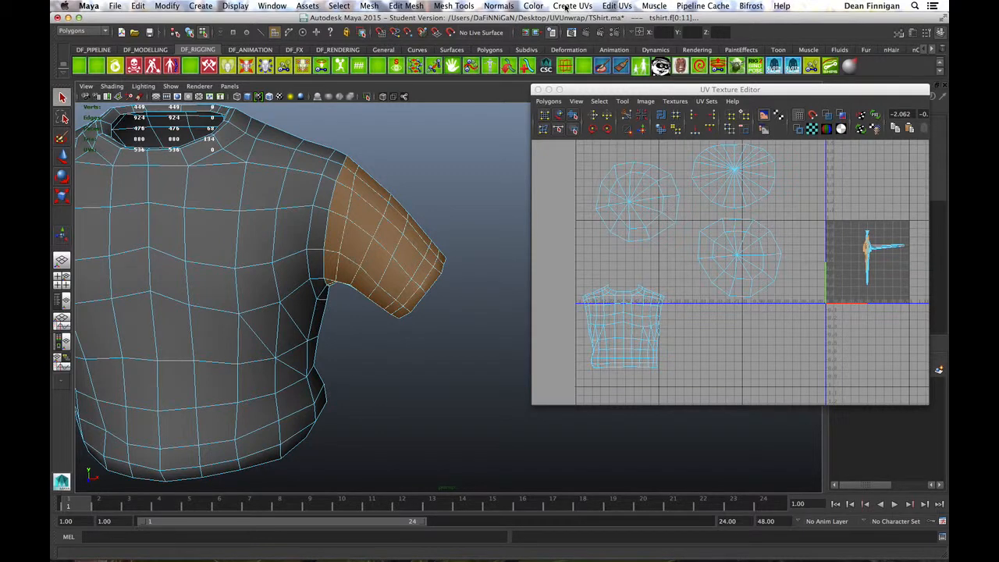
Apply Cylindrical Mapping to the selected sleeve faces and extend the projection's horizontal sweep to 360 degrees.
click(583, 6)
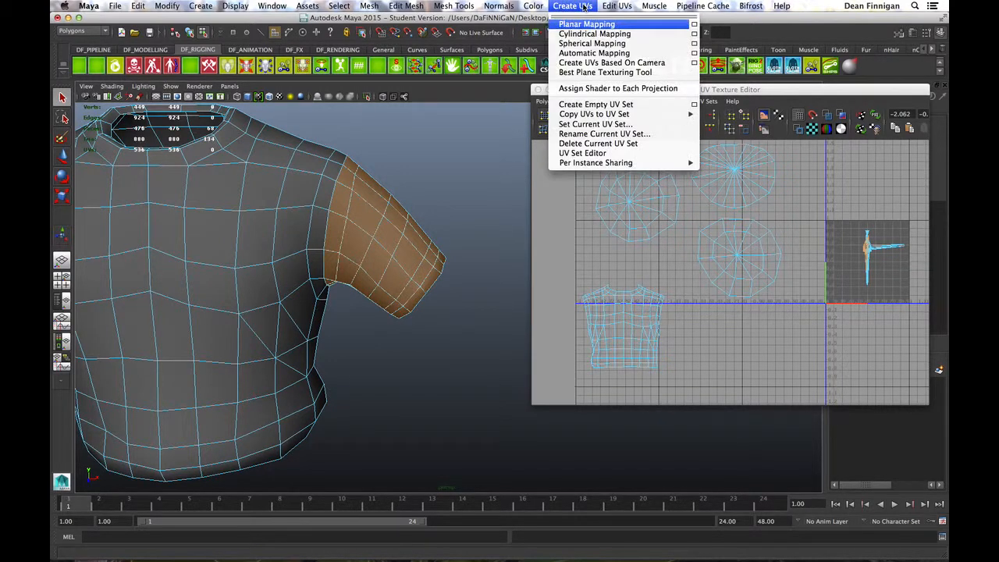
click(606, 34)
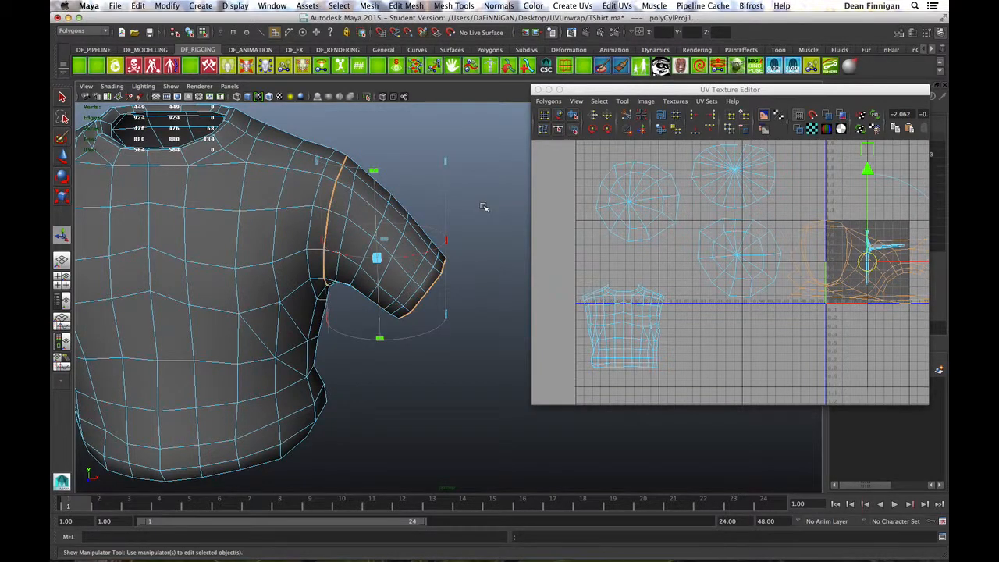
alt+drag(473, 237, 431, 231)
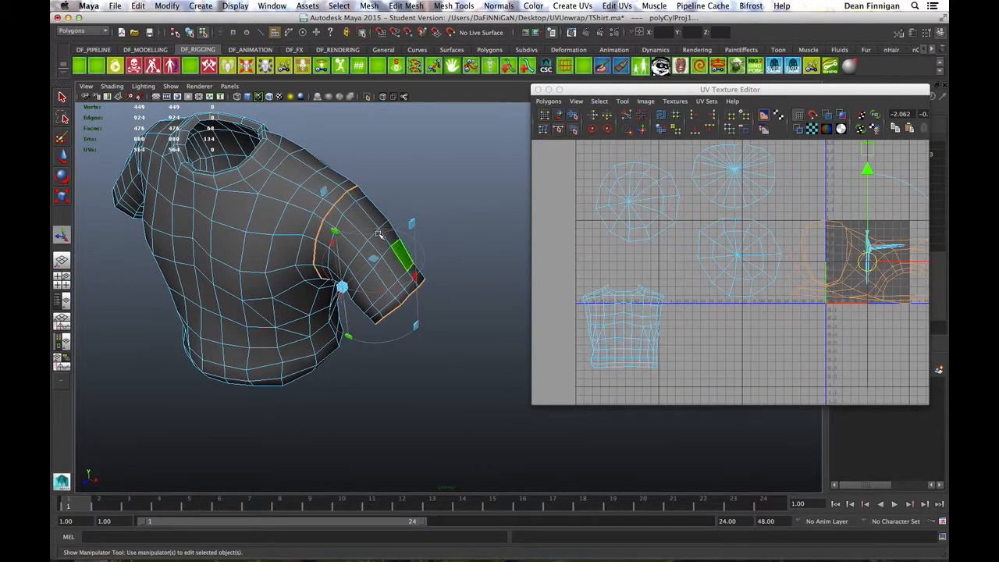
drag(417, 274, 428, 159)
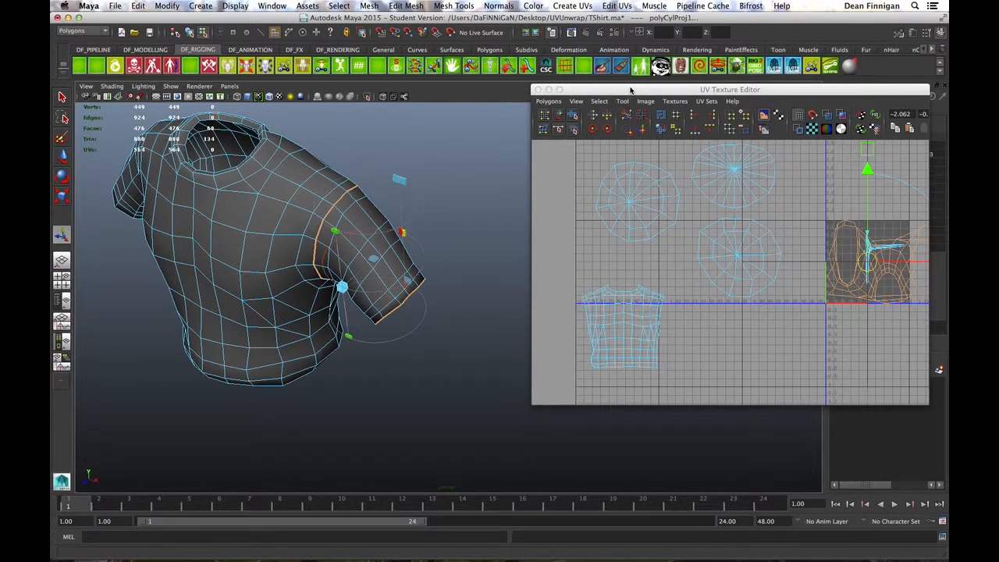
Uncover the channel values to check the cylindrical projection's settings, moving the UV Texture Editor aside and back.
drag(630, 90, 540, 138)
drag(798, 134, 780, 130)
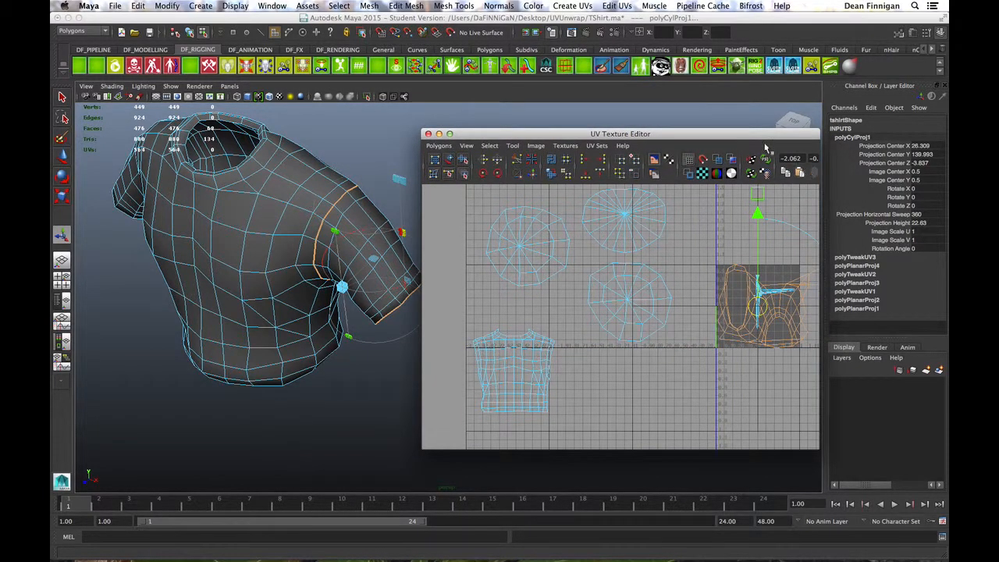
drag(708, 137, 755, 95)
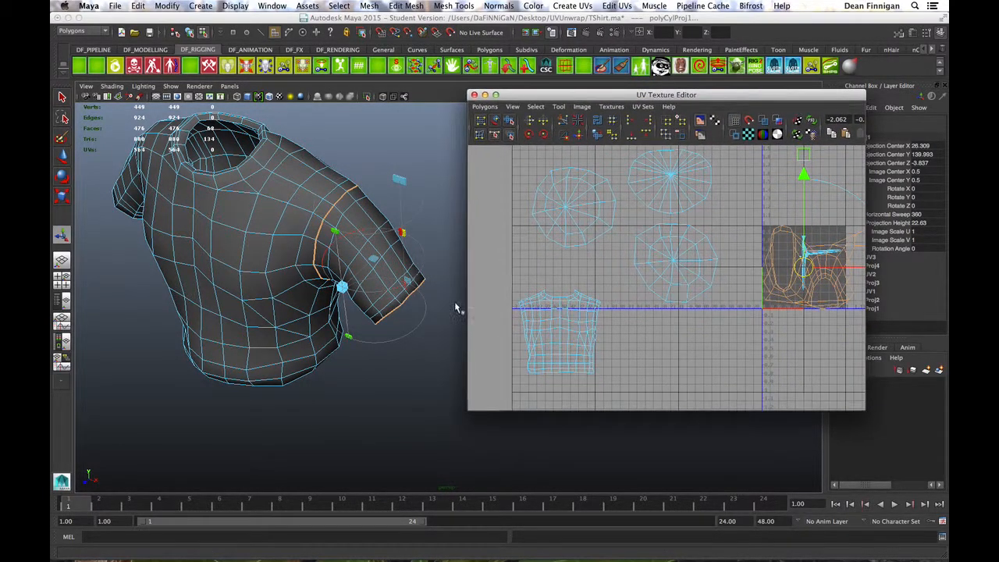
Show the projection's transform handles and rotate it to about 39 degrees around Z, towards the sleeve's slope.
alt+drag(383, 368, 404, 178)
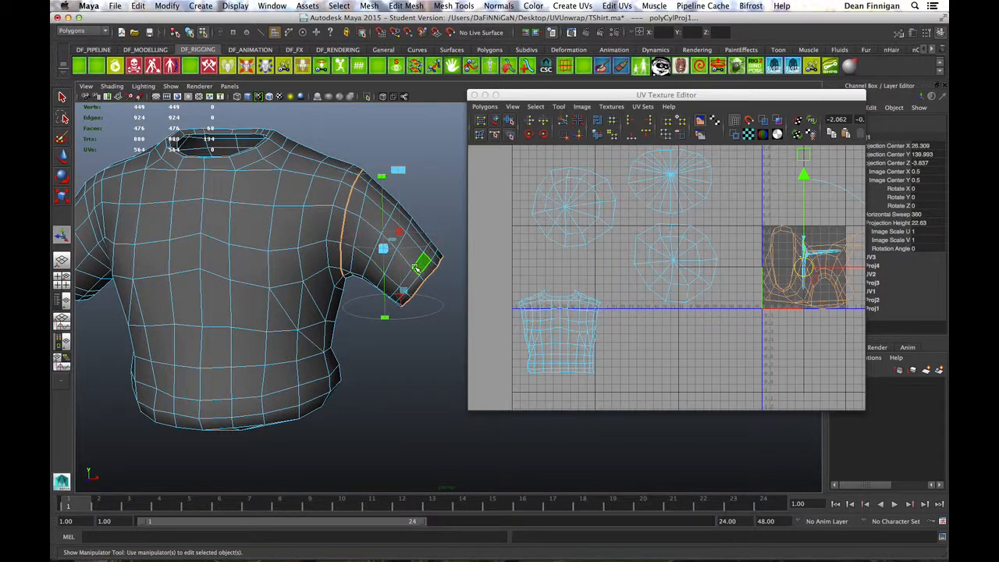
alt+drag(421, 345, 257, 344)
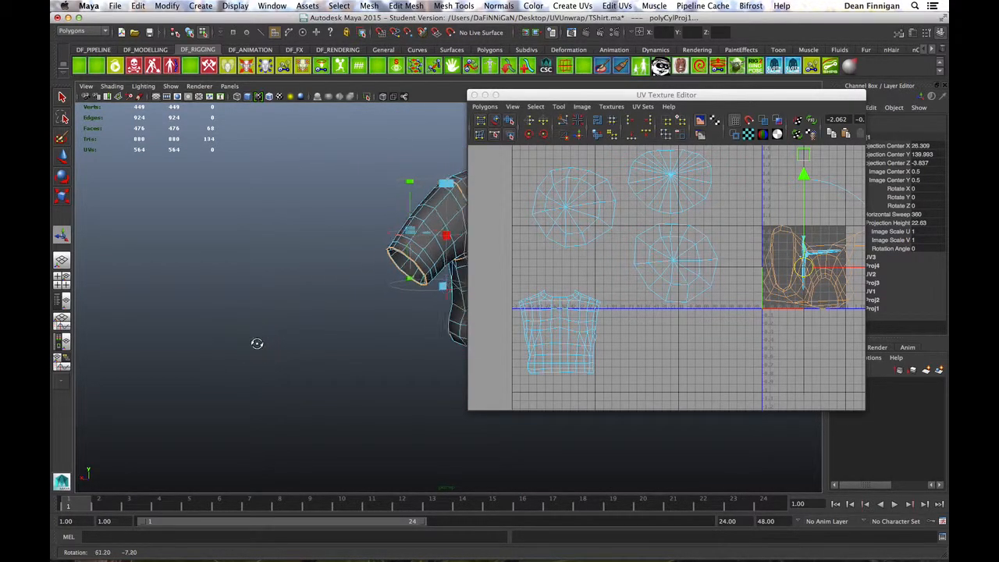
alt+right_drag(335, 351, 447, 300)
alt+middle_drag(446, 293, 379, 301)
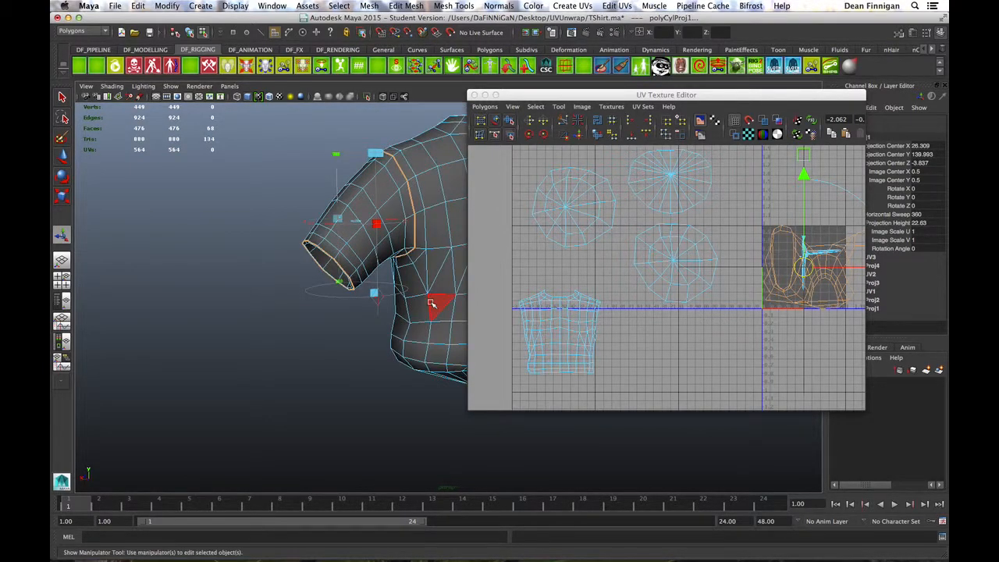
click(375, 297)
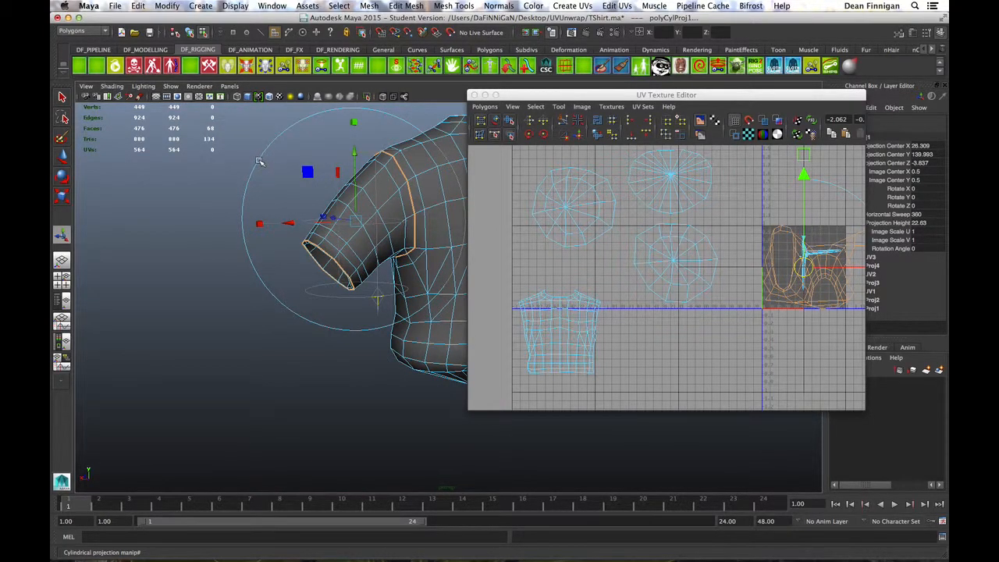
drag(260, 155, 334, 146)
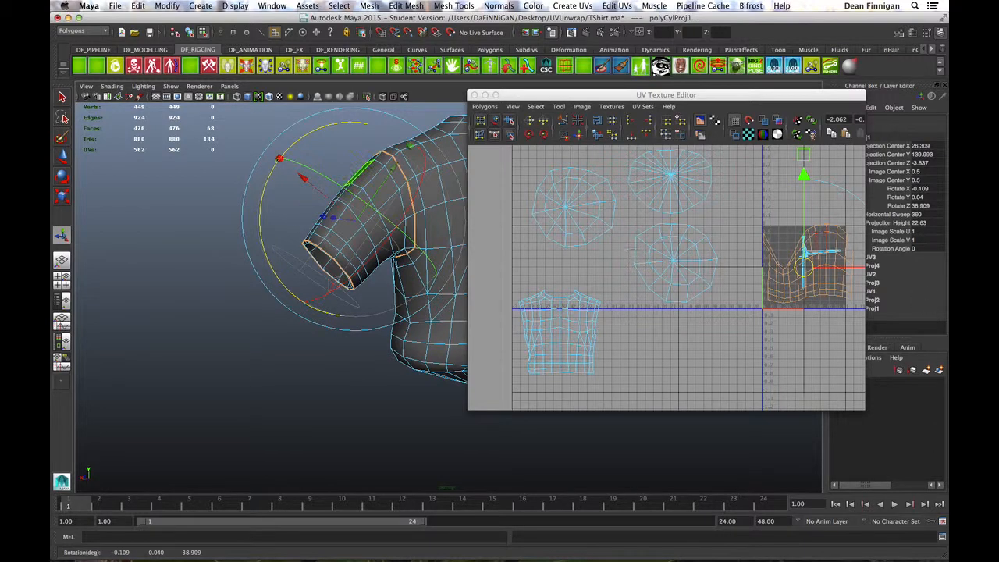
Rotate the cylindrical projection to about 50 degrees in Z and 71 degrees in Y to make the sleeve UVs symmetrical.
alt+middle_drag(780, 321, 690, 315)
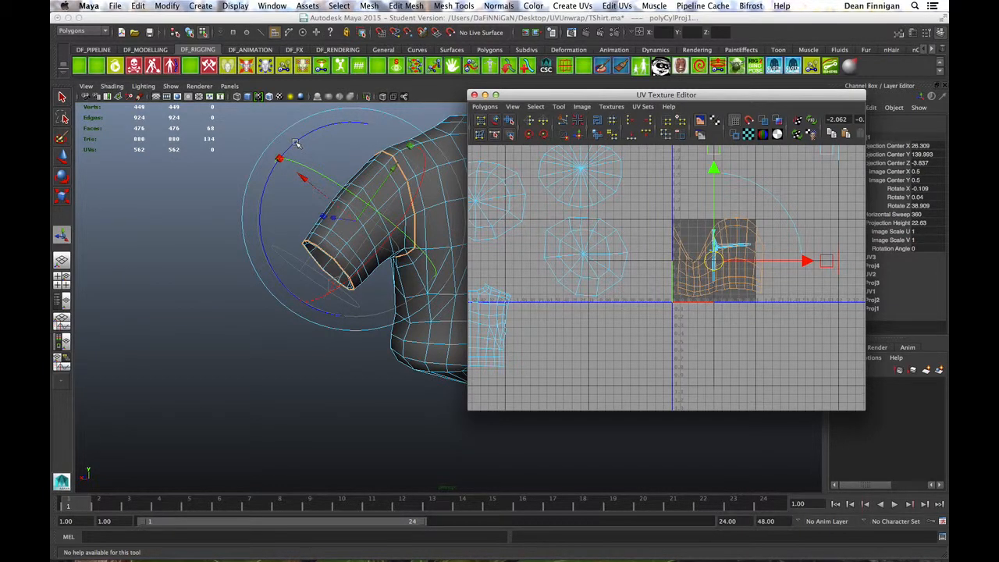
drag(299, 138, 307, 136)
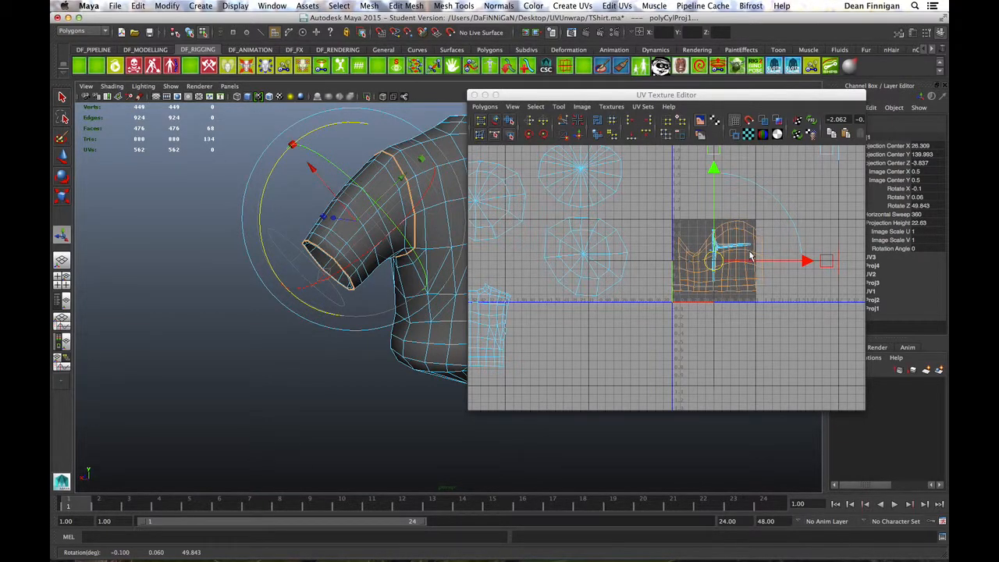
drag(324, 157, 418, 251)
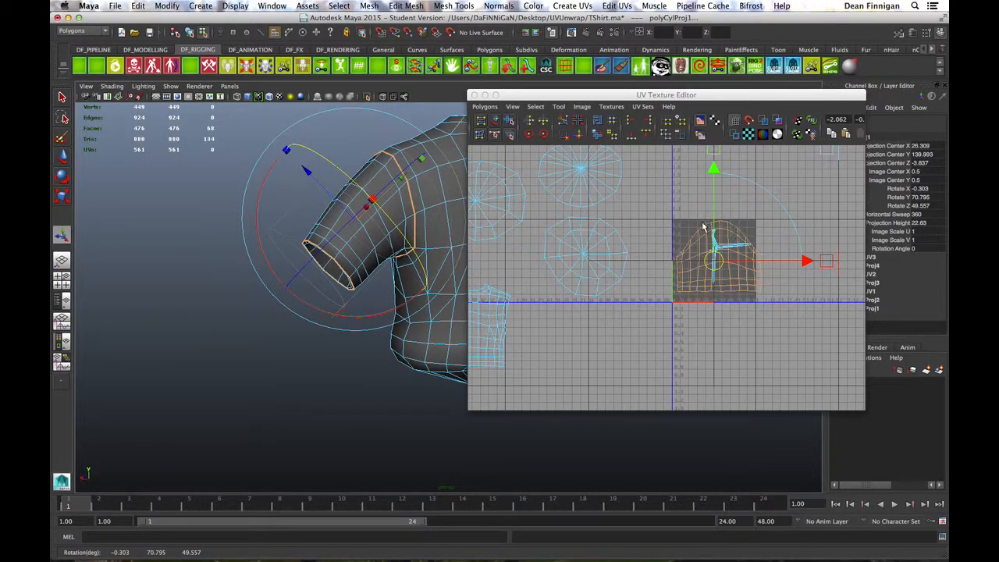
Move the sleeve's UV shell out of the texture square to the empty area diagonally below it and inspect it up close.
drag(714, 262, 624, 357)
click(792, 327)
alt+middle_drag(694, 275, 697, 243)
alt+right_drag(599, 289, 860, 305)
alt+right_drag(579, 305, 656, 285)
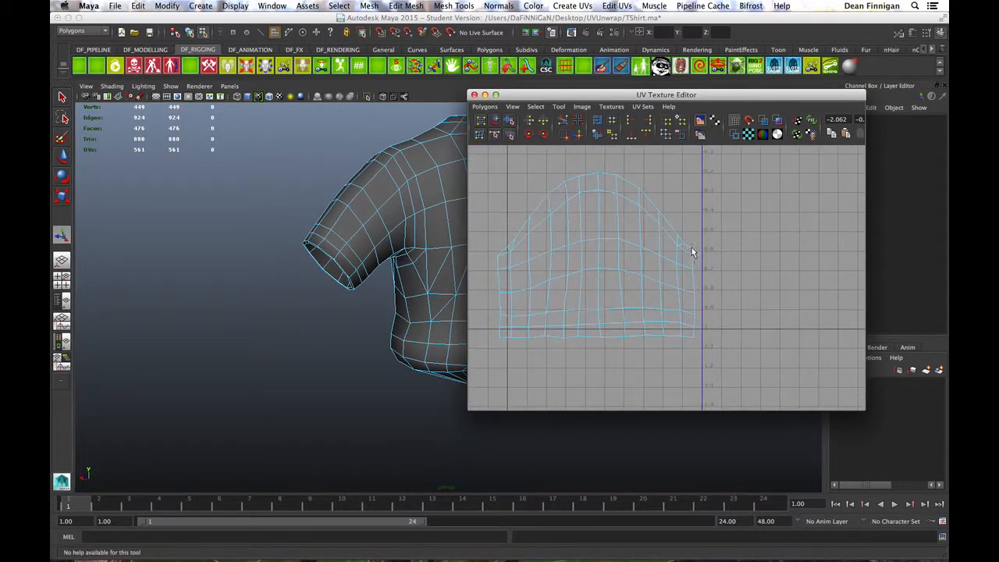
Switch to UV selection and examine the single UV at the sleeve shell's right underarm corner with the Move tool.
shift+right_drag(684, 247, 690, 246)
click(686, 250)
key(w)
drag(684, 243, 695, 265)
click(695, 259)
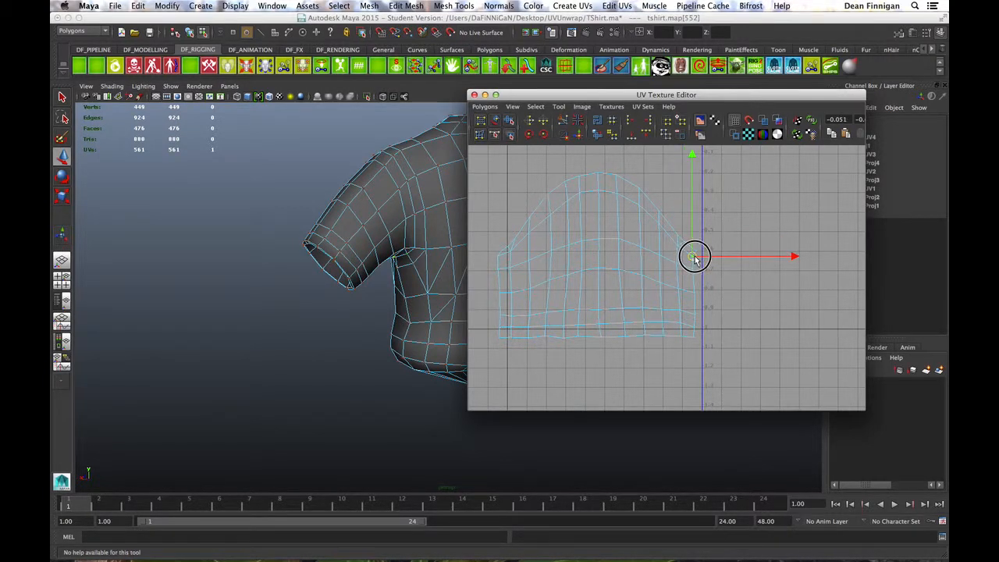
click(715, 231)
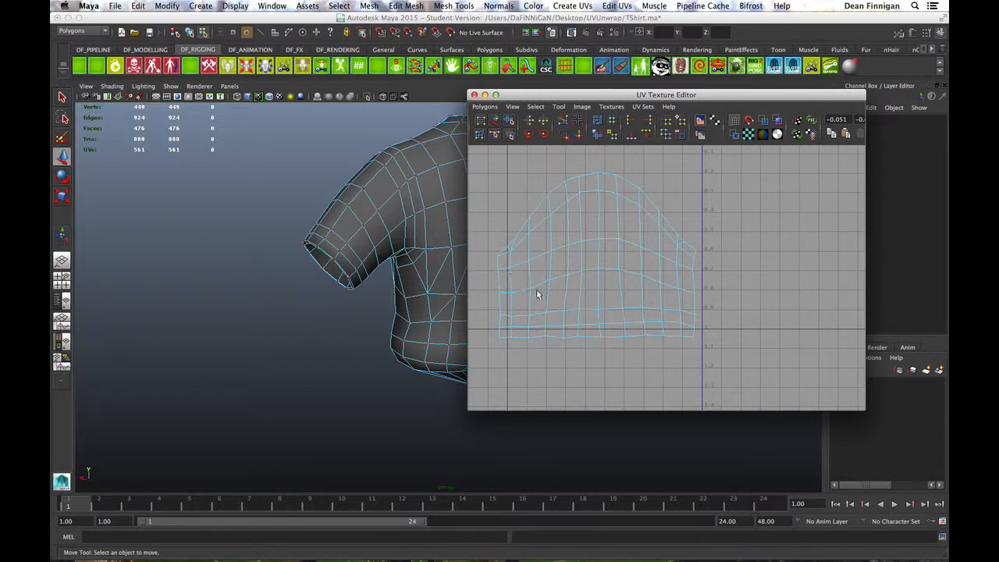
Select all of the sleeve shell's UVs and scale them slightly wider and shorter, comparing the result with the other shells.
alt+right_drag(633, 291, 539, 211)
drag(715, 345, 714, 346)
key(r)
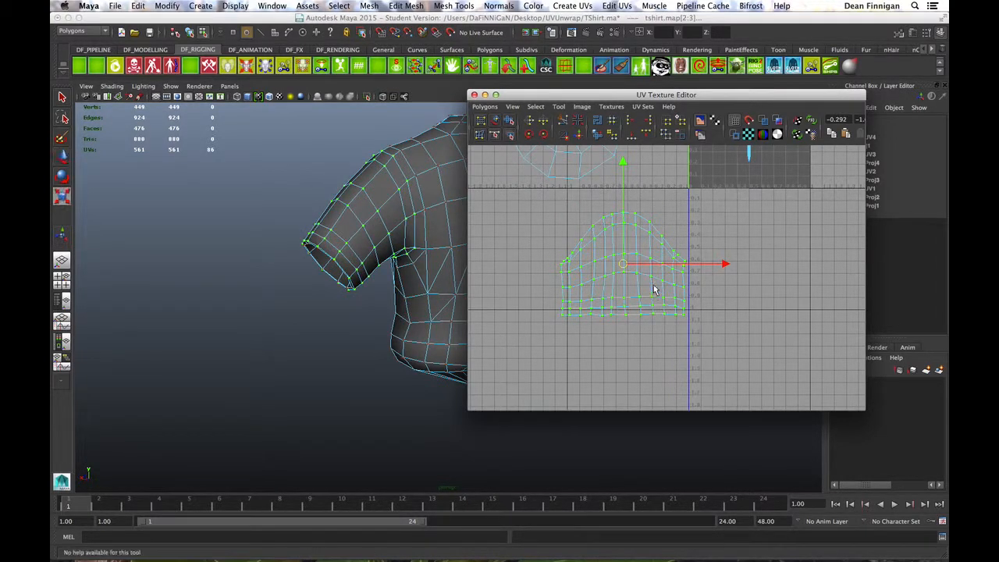
mouse_move(724, 264)
mouse_down()
mouse_move(734, 265)
mouse_move(722, 263)
mouse_up()
mouse_move(624, 167)
mouse_down()
mouse_move(624, 176)
mouse_move(622, 165)
mouse_up()
scroll(671, 337, down, 5)
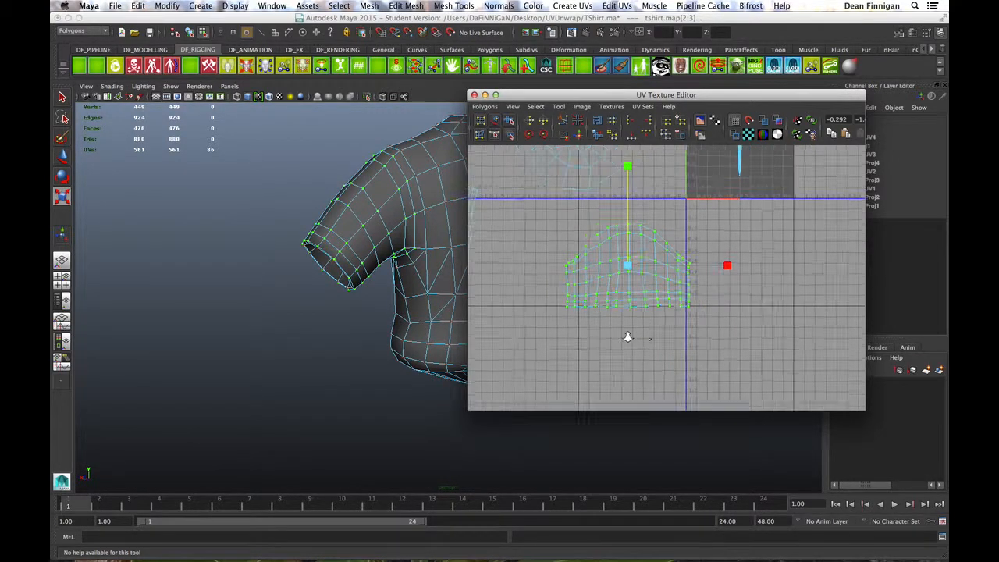
click(736, 291)
alt+middle_drag(738, 290, 754, 345)
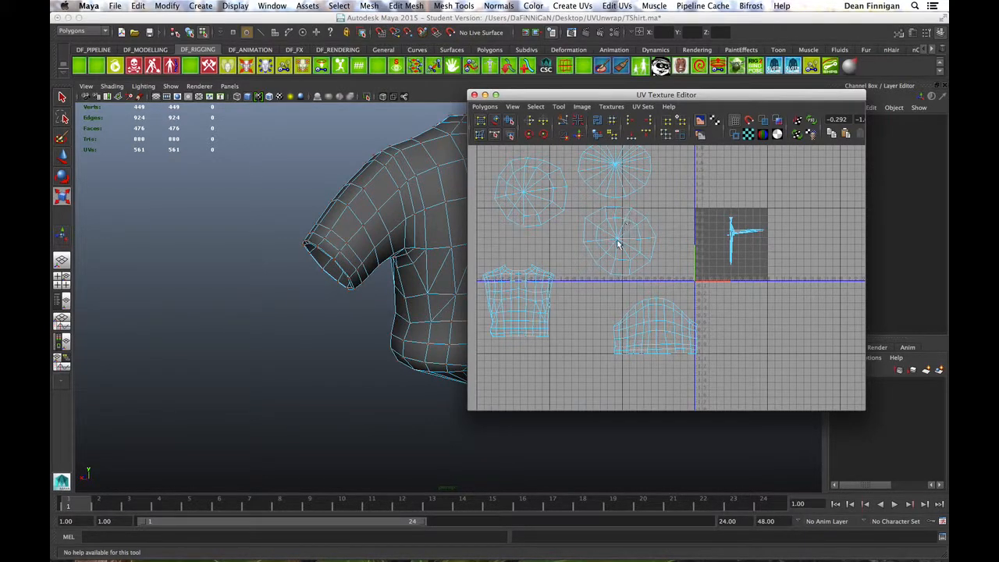
Select the UVs of the lowest circular cap shell, above the sleeve shell, and scale them down uniformly to a small disc.
right_drag(618, 238, 657, 242)
drag(577, 203, 676, 281)
key(r)
drag(620, 243, 541, 265)
click(592, 265)
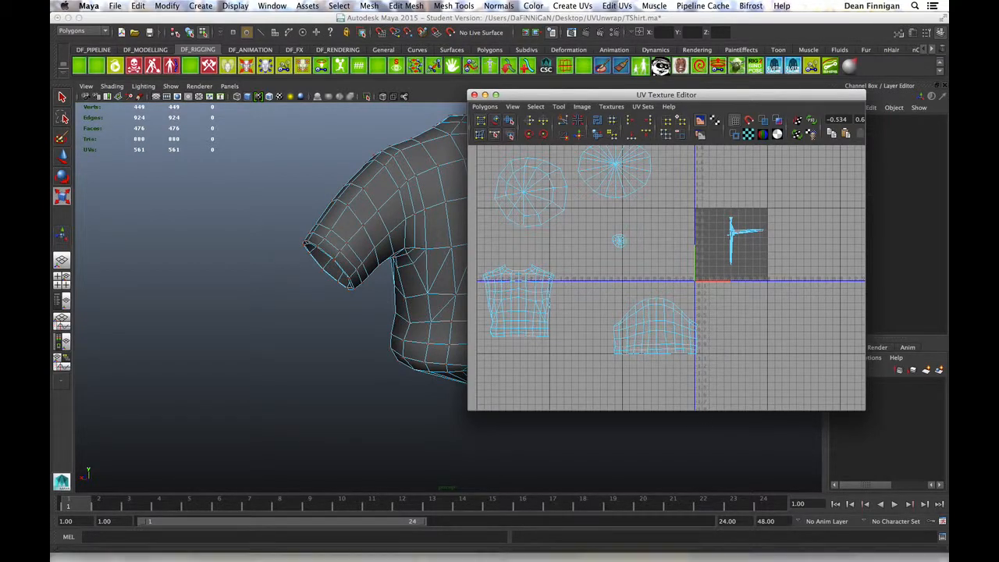
mouse_move(587, 555)
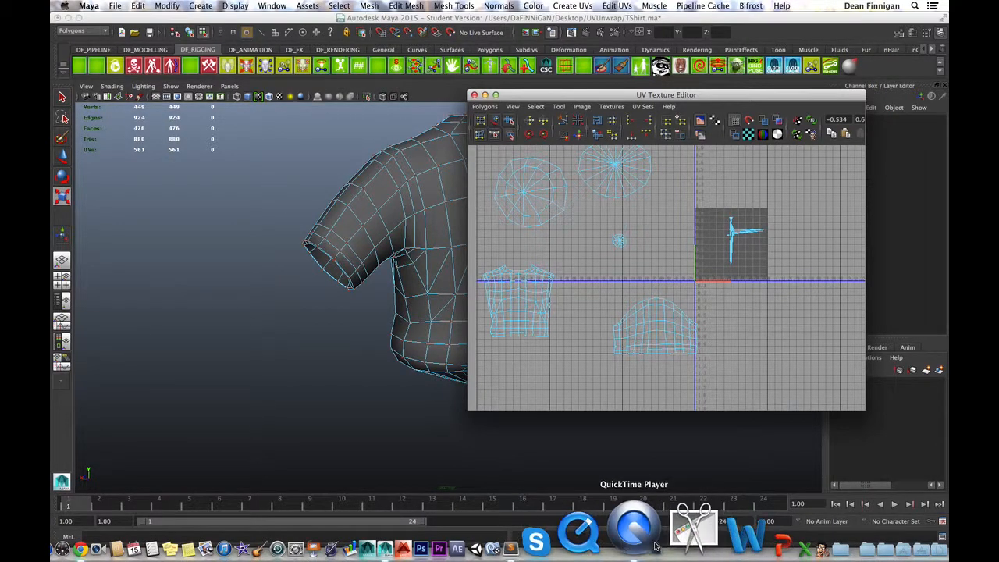
click(650, 540)
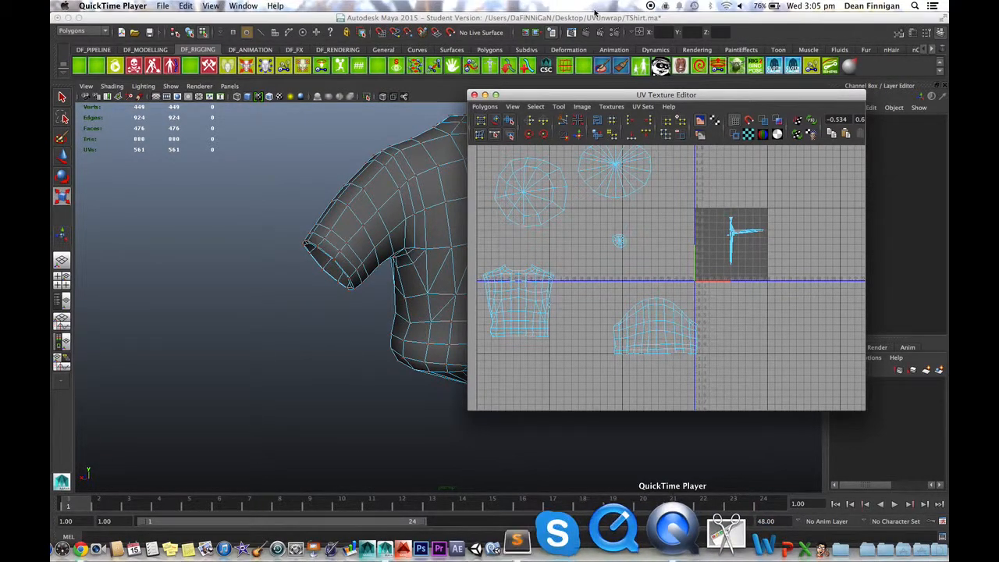